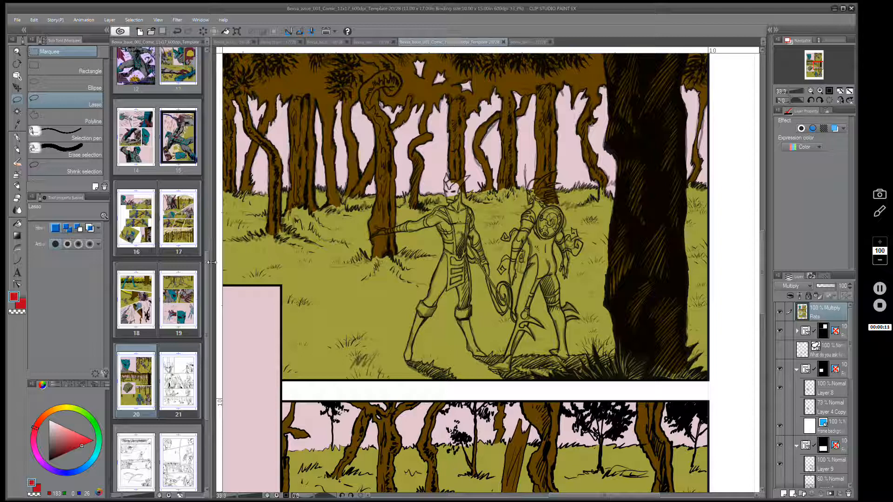
- Look through the page thumbnails of the comic to review which pages already have flat colours
{"action": "left_click", "coordinate": [204, 276]}
{"action": "left_click_drag", "start_coordinate": [203, 277], "coordinate": [204, 304]}
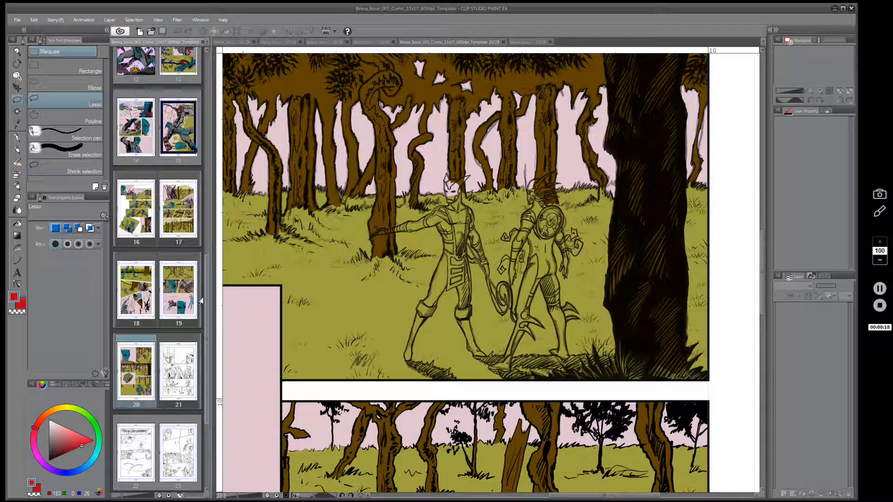
{"action": "scroll", "coordinate": [201, 302], "scroll_direction": "up", "scroll_amount": 1}
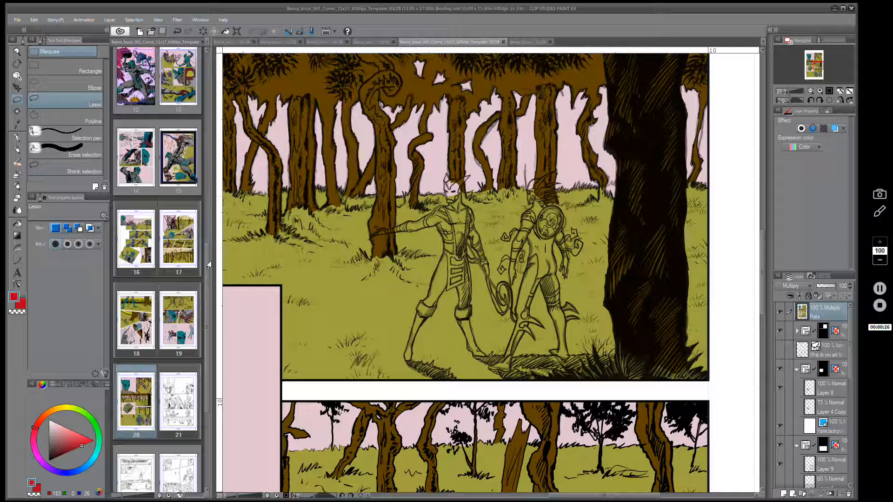
{"action": "left_click_drag", "start_coordinate": [209, 265], "coordinate": [202, 213]}
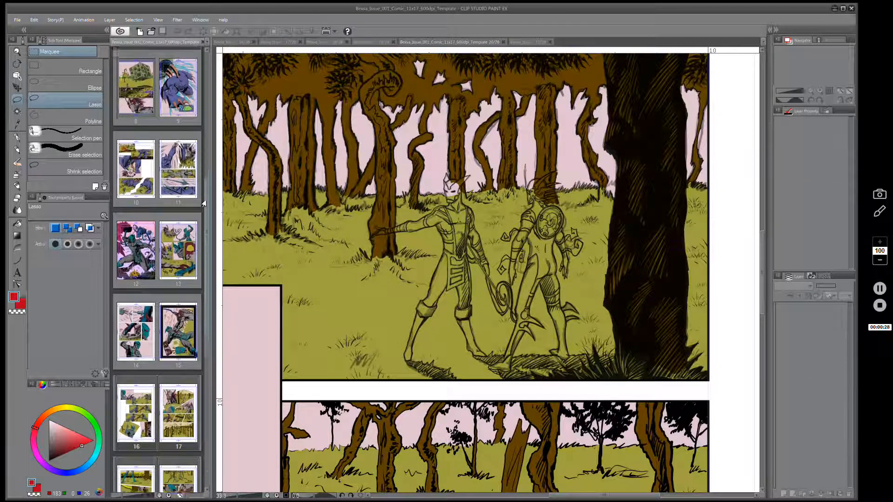
{"action": "left_click_drag", "start_coordinate": [203, 256], "coordinate": [205, 333]}
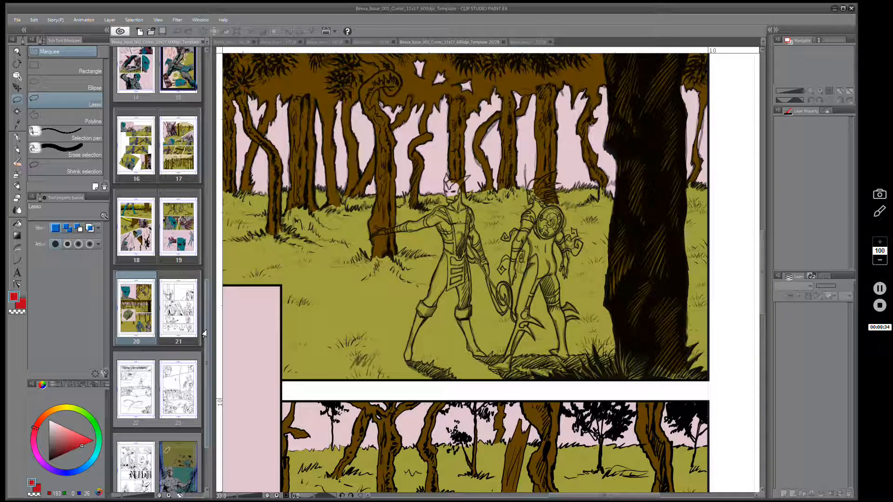
{"action": "scroll", "coordinate": [205, 330], "scroll_direction": "down", "scroll_amount": 2}
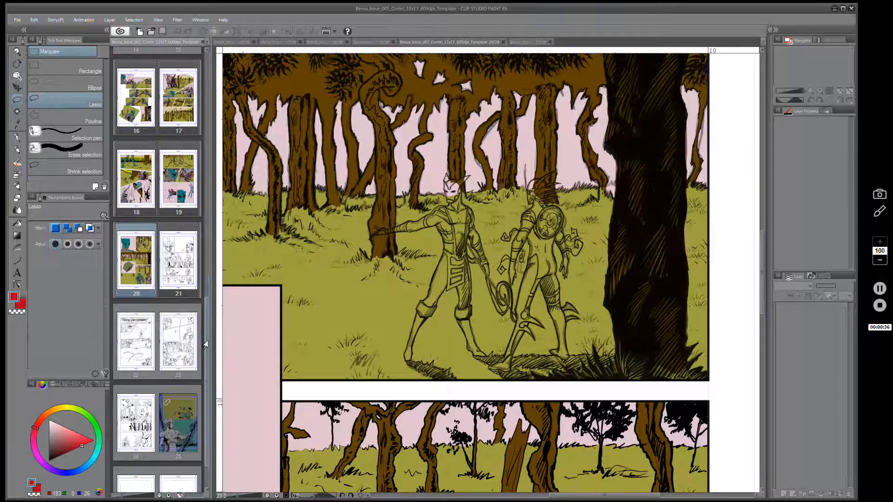
{"action": "scroll", "coordinate": [203, 337], "scroll_direction": "up", "scroll_amount": 1}
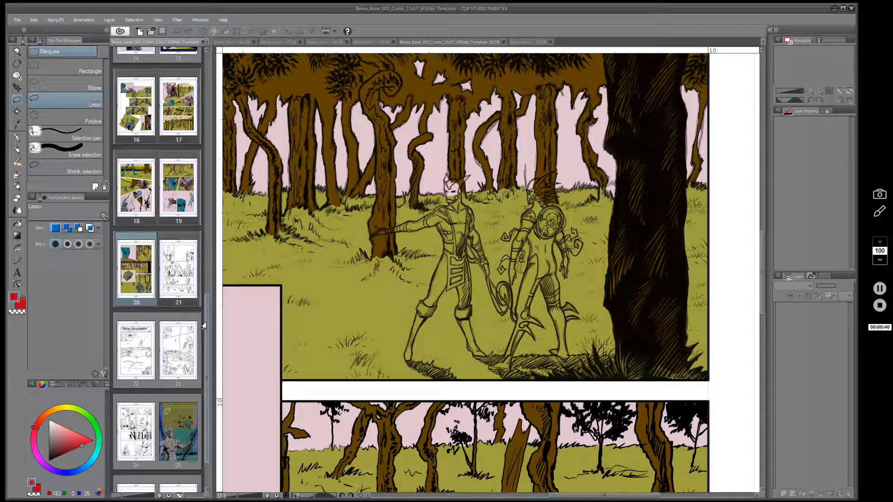
{"action": "left_click_drag", "start_coordinate": [203, 326], "coordinate": [204, 290]}
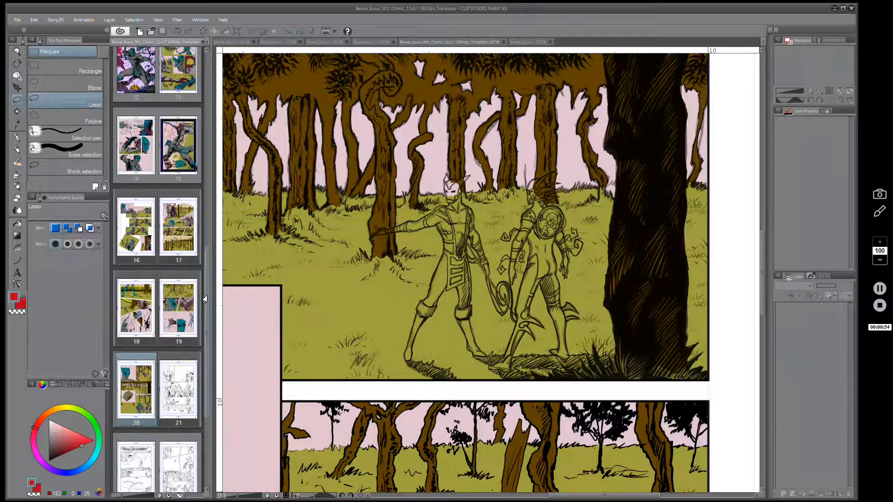
{"action": "scroll", "coordinate": [203, 272], "scroll_direction": "up", "scroll_amount": 2}
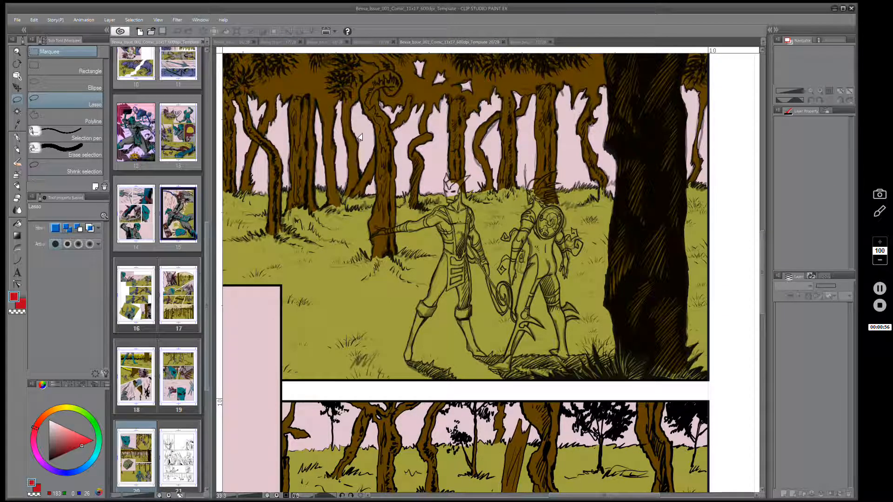
- Open page 19 to view its flat colours, then return to page 20
{"action": "left_click", "coordinate": [372, 41]}
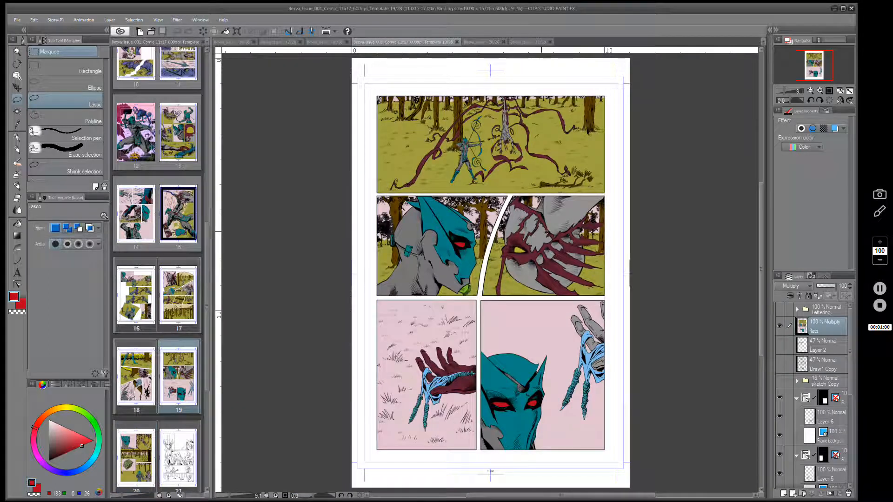
{"action": "key", "text": "k"}
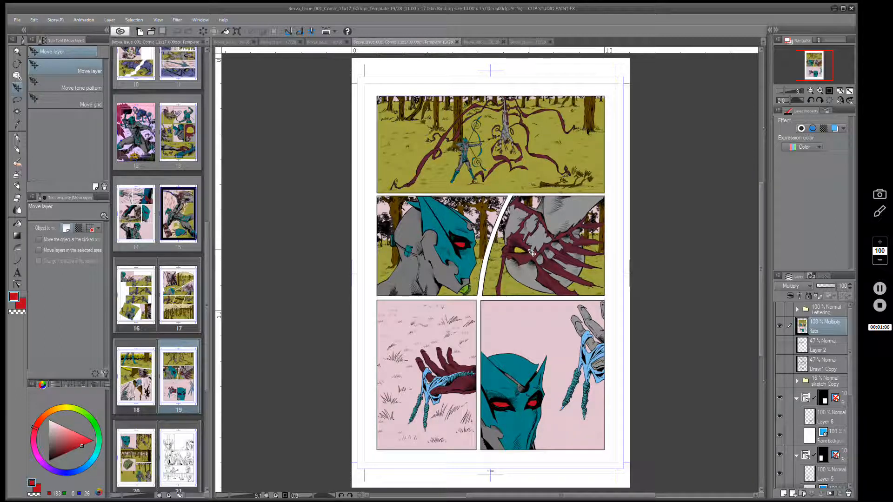
{"action": "left_click", "coordinate": [471, 41]}
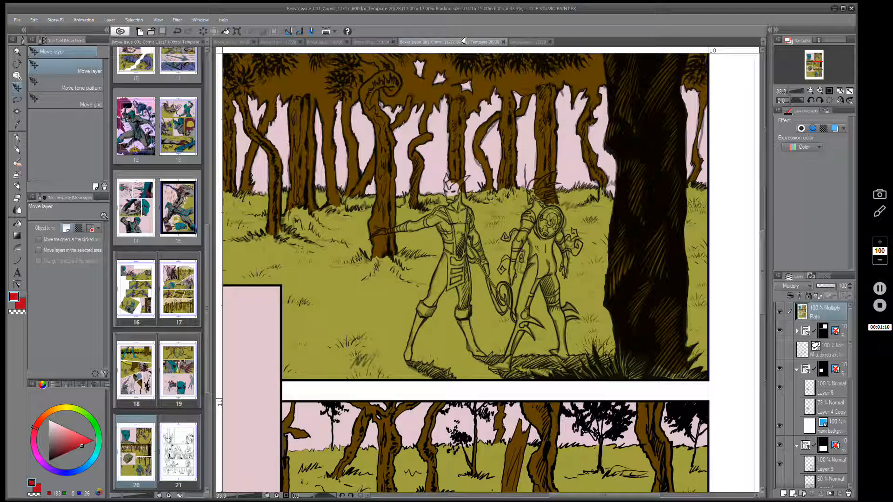
{"action": "scroll", "coordinate": [166, 256], "scroll_direction": "down", "scroll_amount": 5}
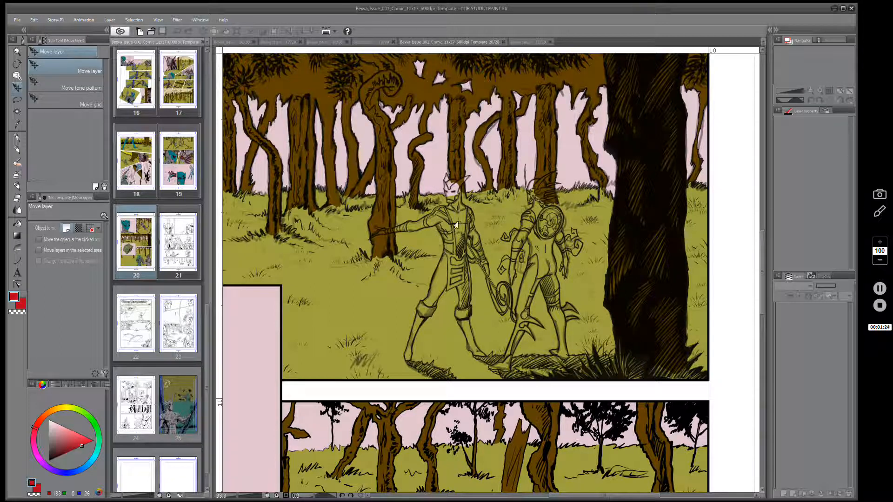
{"action": "left_click", "coordinate": [486, 43]}
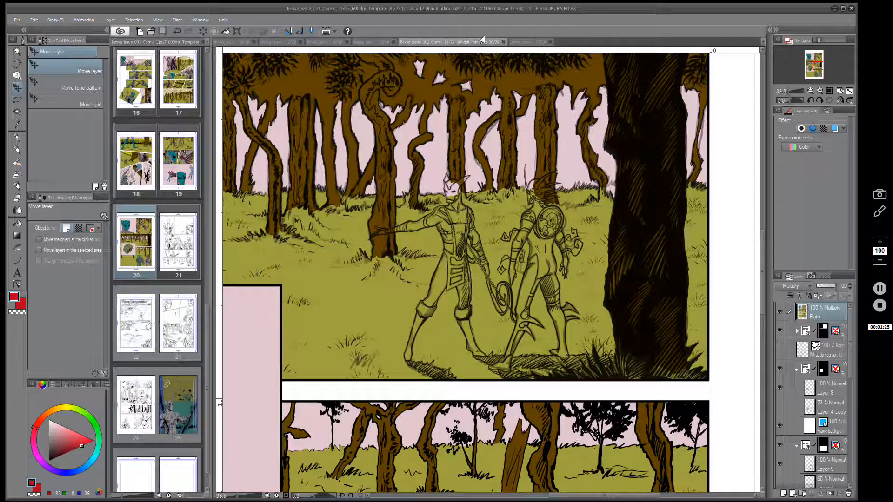
- Examine the flat colours in page 20's panels, from the masked head to the forest scene with the two uncoloured figures
{"action": "mouse_move", "coordinate": [757, 259]}
{"action": "left_mouse_down"}
{"action": "mouse_move", "coordinate": [758, 227]}
{"action": "mouse_move", "coordinate": [759, 267]}
{"action": "left_mouse_up"}
{"action": "left_click", "coordinate": [16, 100]}
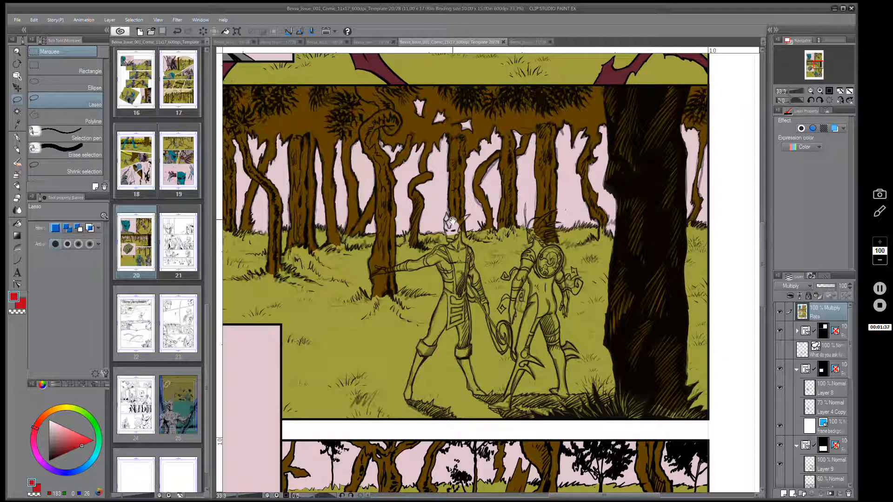
{"action": "left_click_drag", "start_coordinate": [452, 221], "coordinate": [452, 274]}
{"action": "scroll", "coordinate": [452, 274], "scroll_direction": "up", "scroll_amount": 2}
{"action": "left_click_drag", "start_coordinate": [233, 195], "coordinate": [354, 217]}
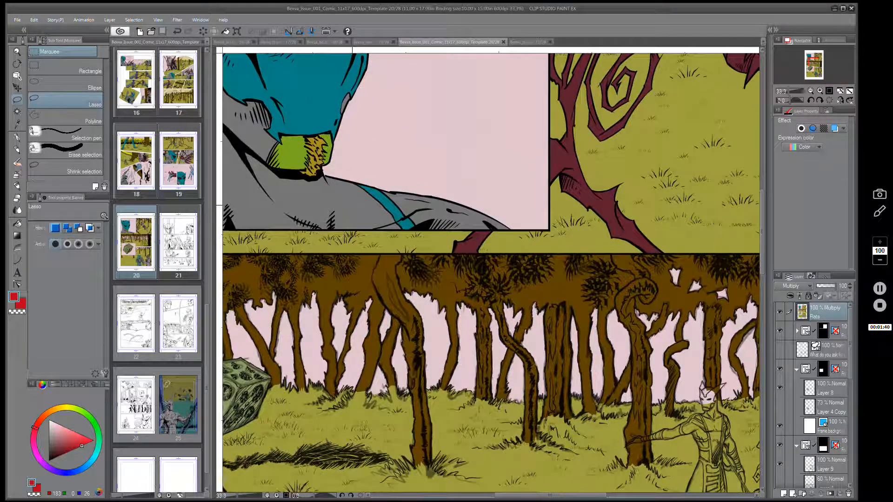
{"action": "left_click", "coordinate": [346, 197], "text": "alt"}
{"action": "scroll", "coordinate": [488, 336], "scroll_direction": "up", "scroll_amount": 4}
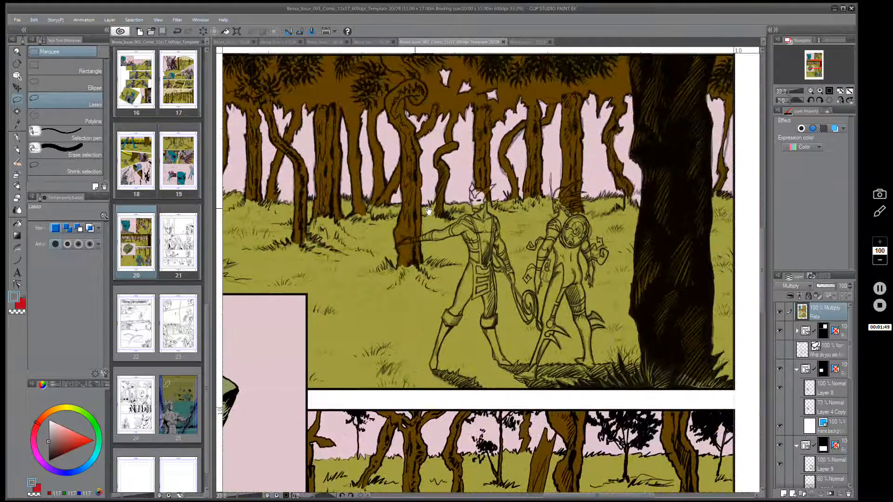
{"action": "scroll", "coordinate": [428, 212], "scroll_direction": "up", "scroll_amount": 4}
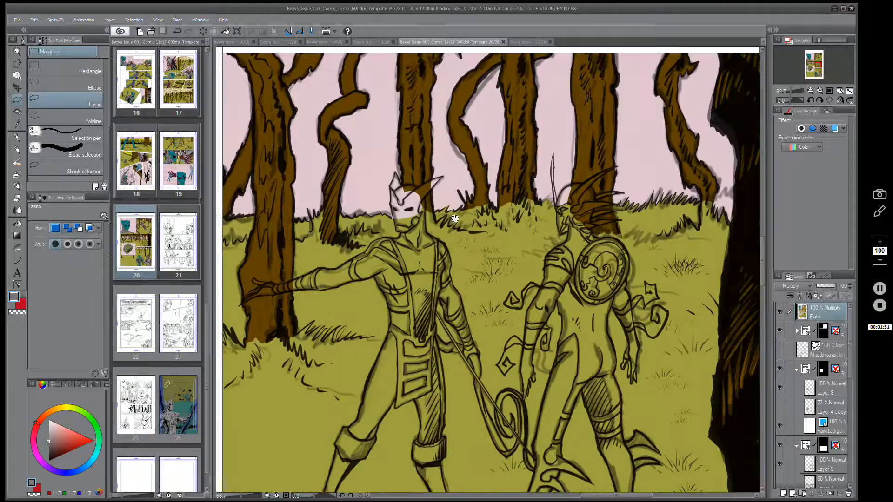
{"action": "scroll", "coordinate": [455, 219], "scroll_direction": "down", "scroll_amount": 3}
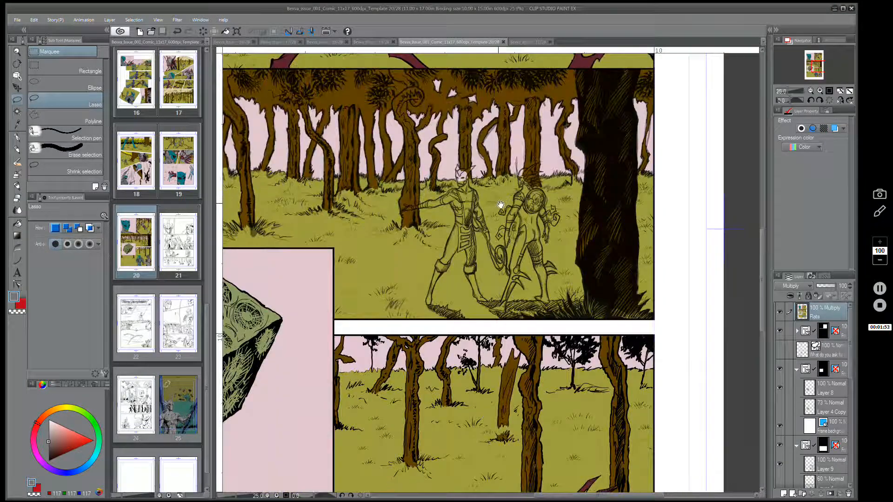
{"action": "scroll", "coordinate": [500, 204], "scroll_direction": "down", "scroll_amount": 3}
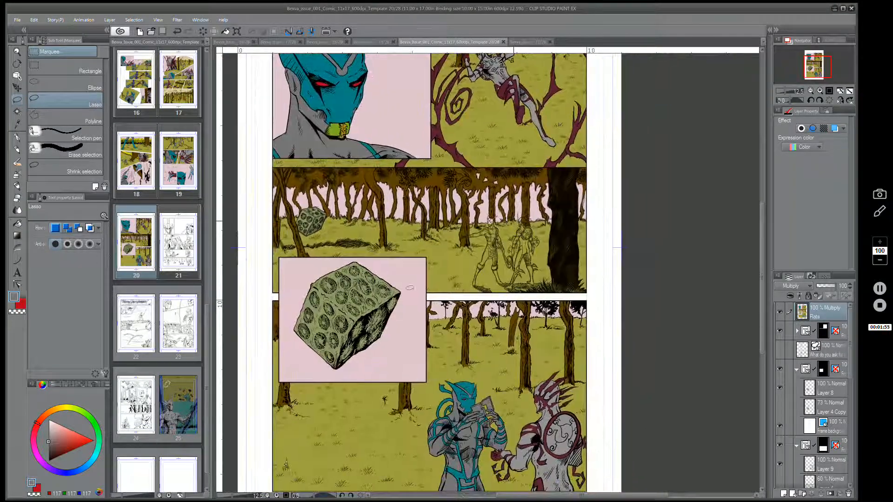
{"action": "scroll", "coordinate": [424, 232], "scroll_direction": "up", "scroll_amount": 3}
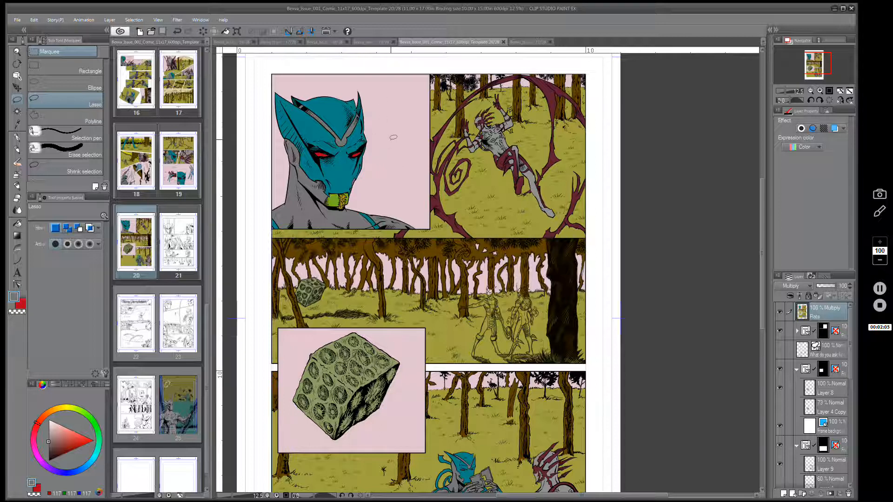
- Auto-select the pink flat areas on page 20 and use the Lasso to limit the selection to the masked-head panel's background
{"action": "left_click", "coordinate": [17, 111]}
{"action": "left_click", "coordinate": [395, 177]}
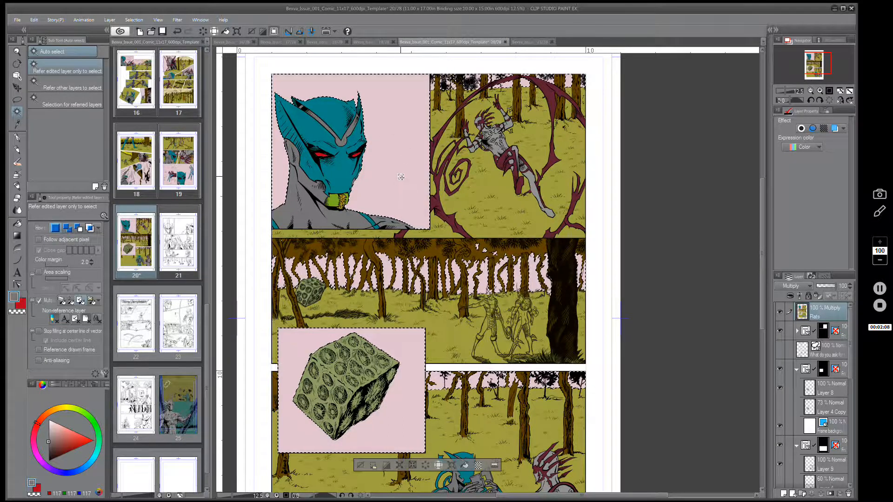
{"action": "scroll", "coordinate": [387, 174], "scroll_direction": "down", "scroll_amount": 2}
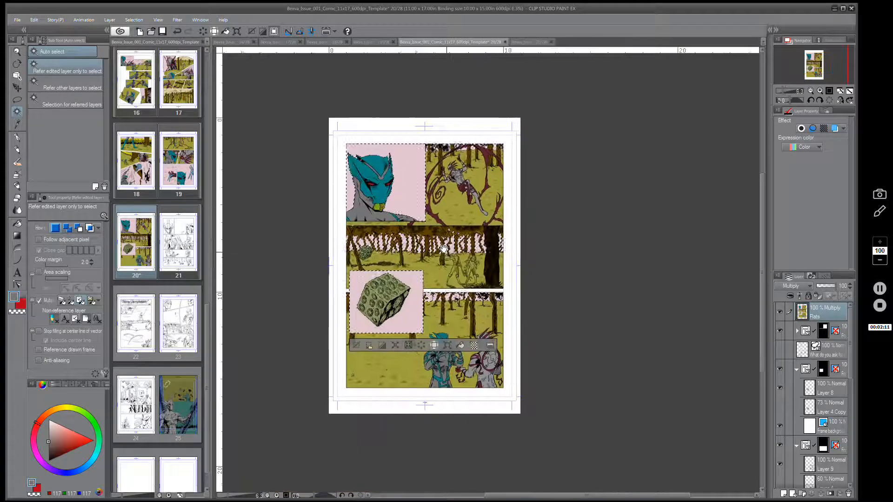
{"action": "left_click", "coordinate": [17, 99]}
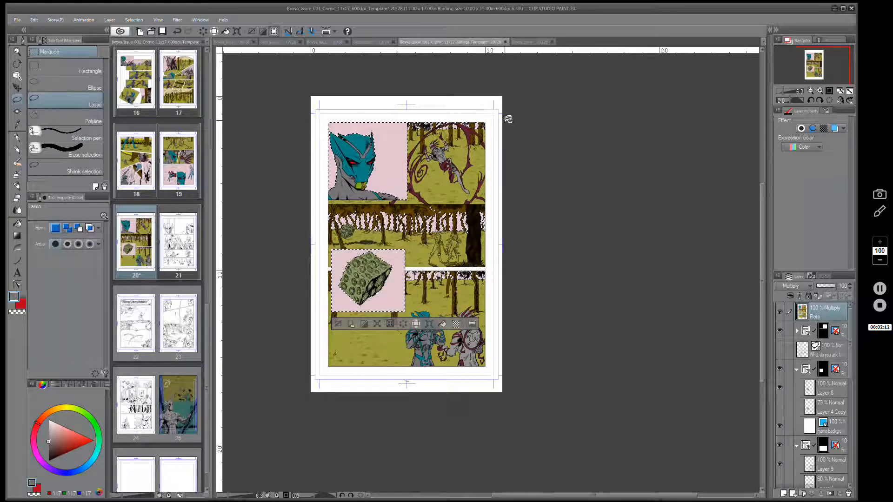
{"action": "mouse_move", "coordinate": [505, 119]}
{"action": "left_mouse_down"}
{"action": "mouse_move", "coordinate": [429, 110]}
{"action": "mouse_move", "coordinate": [413, 118]}
{"action": "mouse_move", "coordinate": [416, 195]}
{"action": "mouse_move", "coordinate": [323, 201]}
{"action": "mouse_move", "coordinate": [293, 267]}
{"action": "mouse_move", "coordinate": [392, 402]}
{"action": "mouse_move", "coordinate": [583, 198]}
{"action": "mouse_move", "coordinate": [590, 167]}
{"action": "left_mouse_up"}
{"action": "scroll", "coordinate": [399, 170], "scroll_direction": "up", "scroll_amount": 2}
{"action": "scroll", "coordinate": [398, 170], "scroll_direction": "up", "scroll_amount": 2}
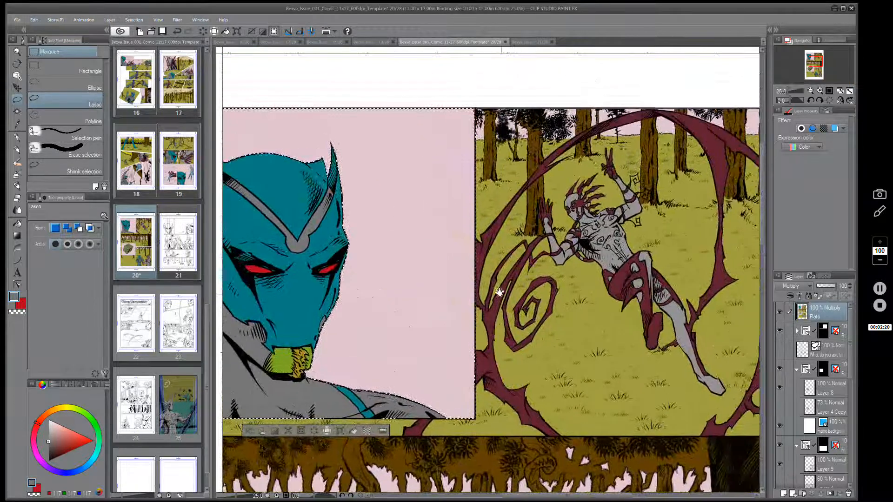
{"action": "left_click_drag", "start_coordinate": [489, 233], "coordinate": [576, 159]}
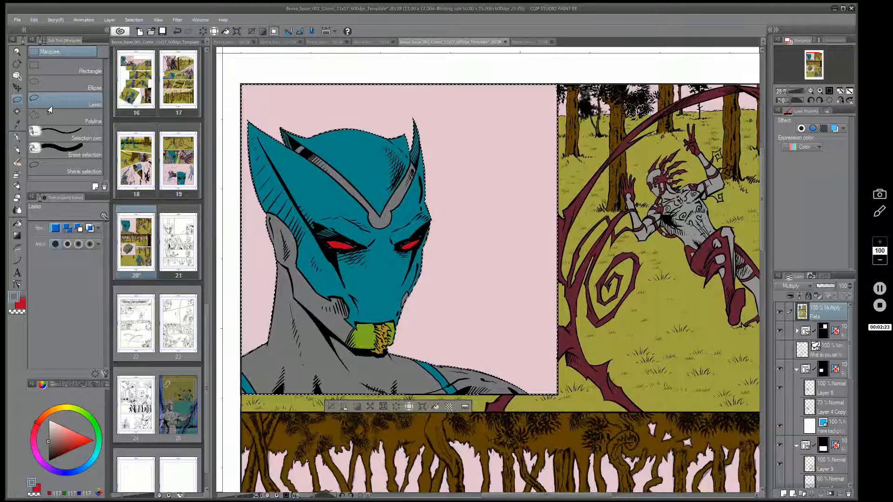
{"action": "left_click", "coordinate": [18, 112]}
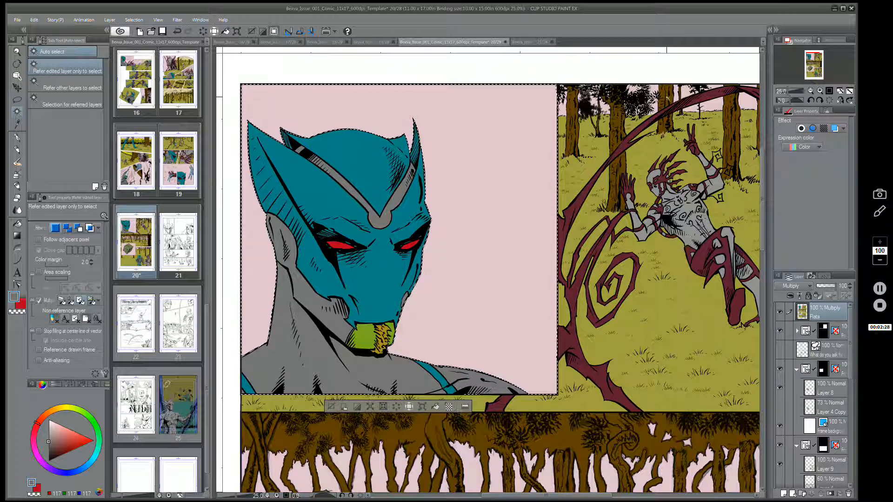
{"action": "left_click", "coordinate": [17, 99]}
{"action": "left_click", "coordinate": [17, 113]}
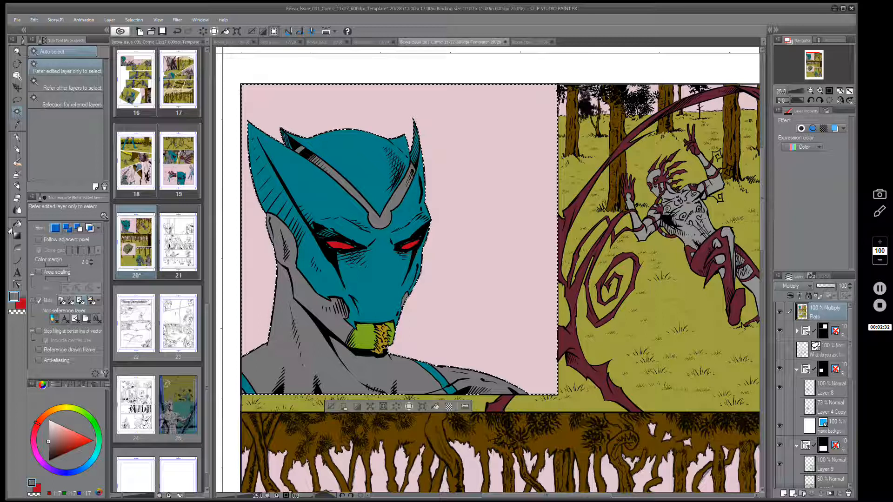
{"action": "left_click", "coordinate": [18, 99]}
{"action": "left_click", "coordinate": [18, 112]}
{"action": "left_click", "coordinate": [17, 100]}
{"action": "left_click", "coordinate": [17, 113]}
- Airbrush a lighter pink gradient into the masked-head panel's background with the Soft airbrush at size 40, using the sampled pink made lighter
{"action": "left_click", "coordinate": [17, 174]}
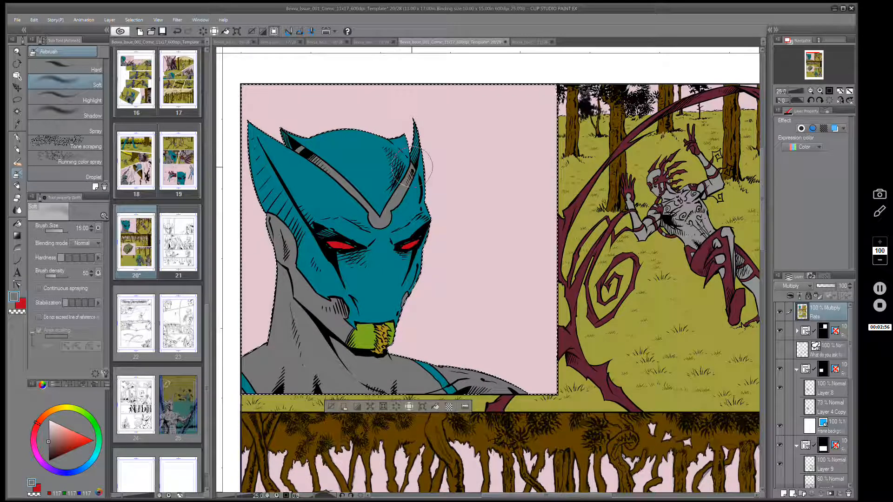
{"action": "left_click", "coordinate": [489, 142], "text": "alt"}
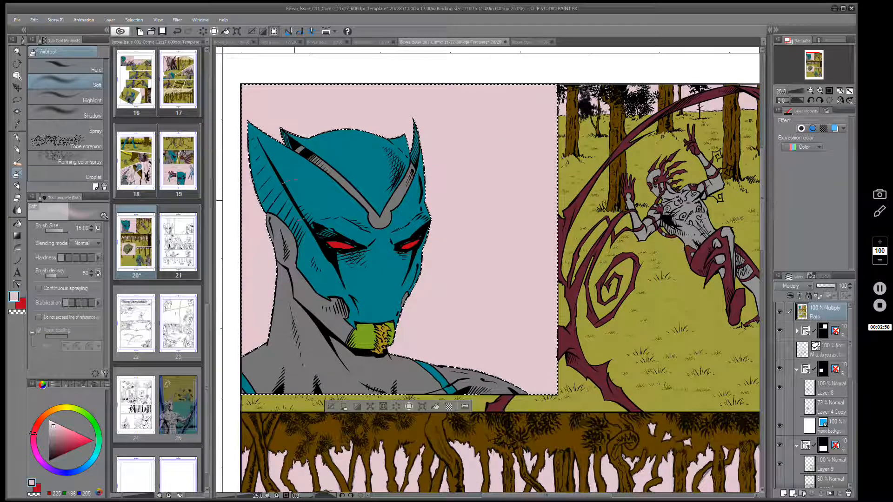
{"action": "left_click_drag", "start_coordinate": [50, 429], "coordinate": [47, 425]}
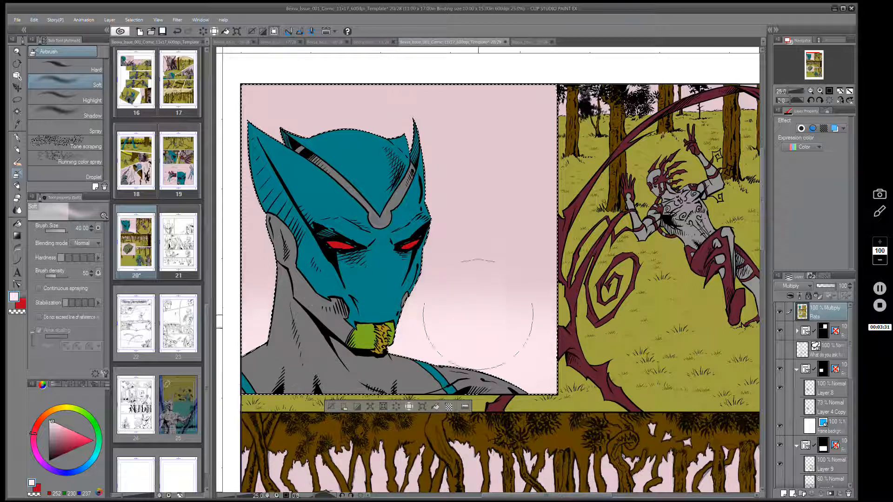
{"action": "mouse_move", "coordinate": [460, 257]}
{"action": "left_mouse_down"}
{"action": "mouse_move", "coordinate": [511, 257]}
{"action": "mouse_move", "coordinate": [244, 242]}
{"action": "mouse_move", "coordinate": [538, 229]}
{"action": "mouse_move", "coordinate": [244, 239]}
{"action": "mouse_move", "coordinate": [641, 170]}
{"action": "mouse_move", "coordinate": [259, 135]}
{"action": "mouse_move", "coordinate": [484, 124]}
{"action": "mouse_move", "coordinate": [482, 239]}
{"action": "mouse_move", "coordinate": [260, 328]}
{"action": "mouse_move", "coordinate": [537, 358]}
{"action": "mouse_move", "coordinate": [261, 327]}
{"action": "mouse_move", "coordinate": [528, 288]}
{"action": "mouse_move", "coordinate": [263, 270]}
{"action": "mouse_move", "coordinate": [525, 229]}
{"action": "mouse_move", "coordinate": [270, 237]}
{"action": "left_mouse_up"}
- Fill the selected background of the masked-head panel with a dark blue
{"action": "key", "text": "ctrl+minus"}
{"action": "key", "text": "ctrl+minus"}
{"action": "key", "text": "ctrl+minus"}
{"action": "key", "text": "ctrl+minus"}
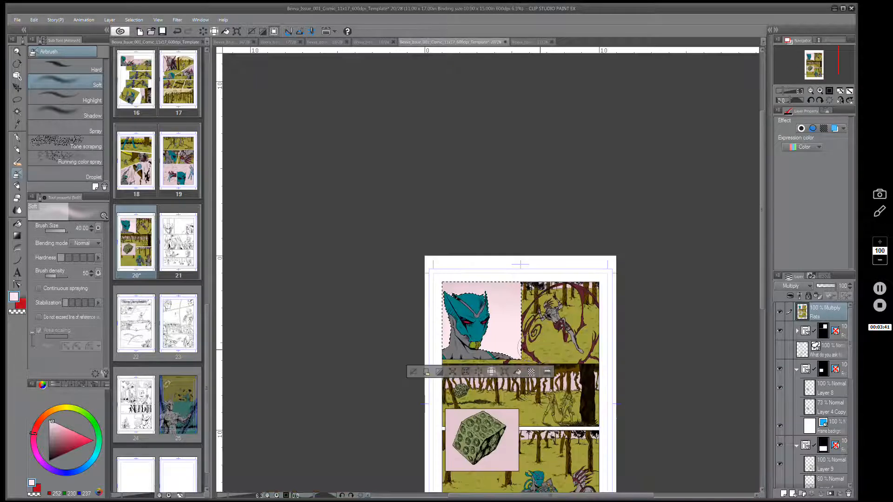
{"action": "key", "text": "ctrl+plus"}
{"action": "key", "text": "ctrl+plus"}
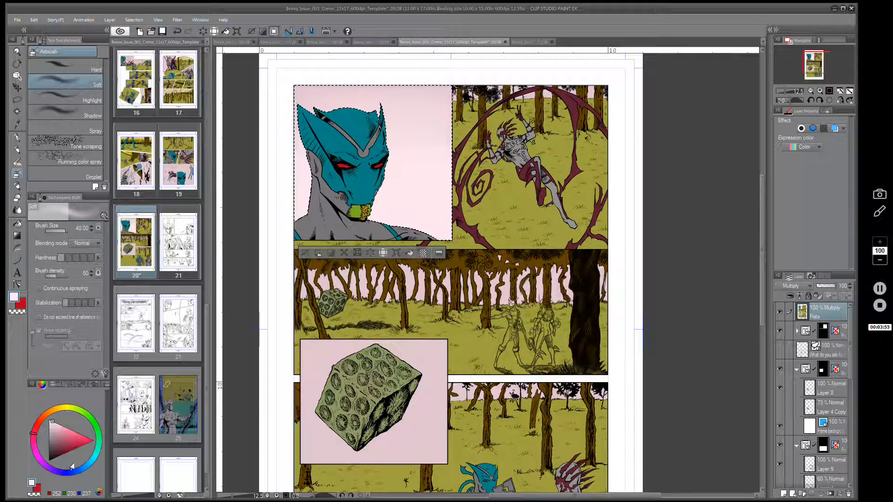
{"action": "left_click_drag", "start_coordinate": [72, 466], "coordinate": [89, 464]}
{"action": "left_click", "coordinate": [59, 449]}
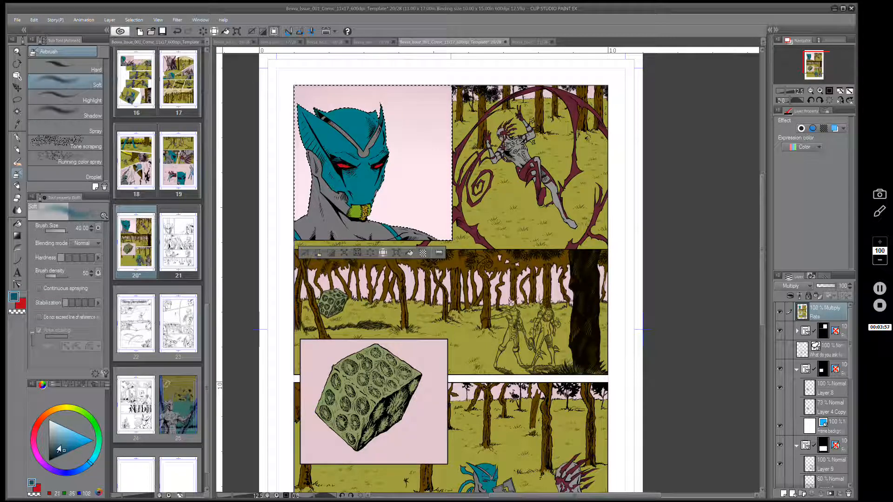
{"action": "left_click", "coordinate": [408, 254]}
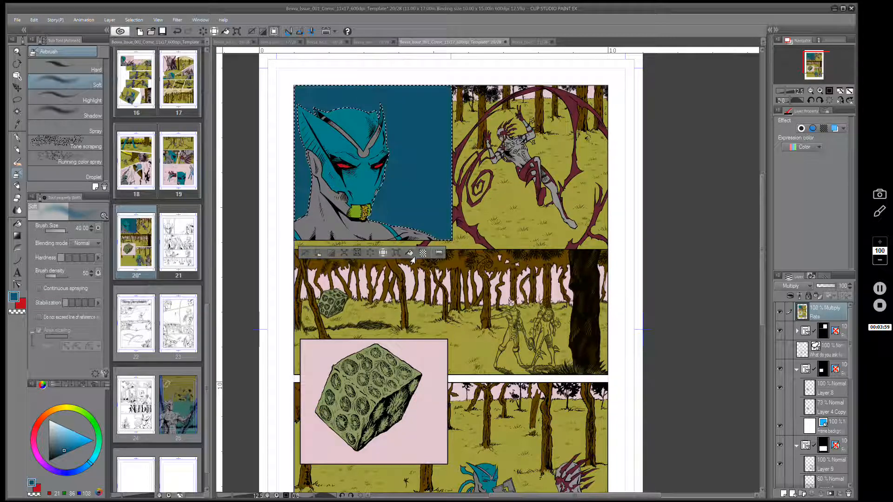
- Fill the selected background of the masked-head panel with a light sky blue
{"action": "left_click", "coordinate": [73, 440]}
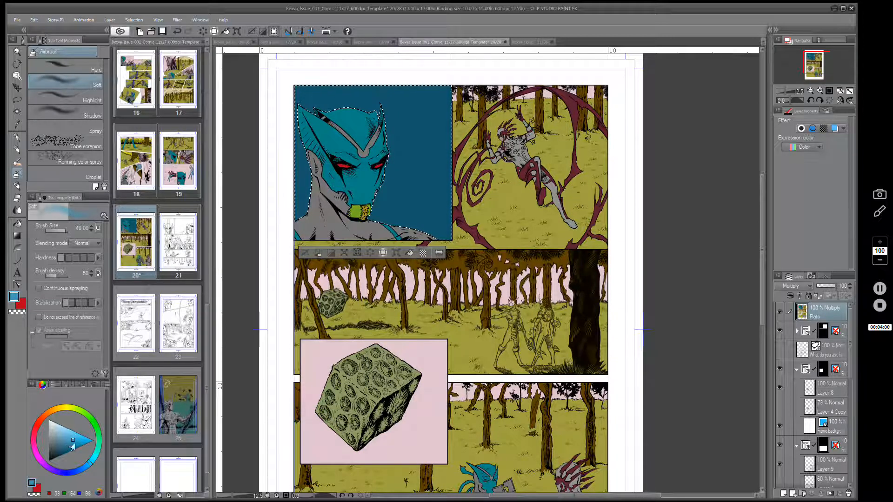
{"action": "left_click", "coordinate": [82, 475]}
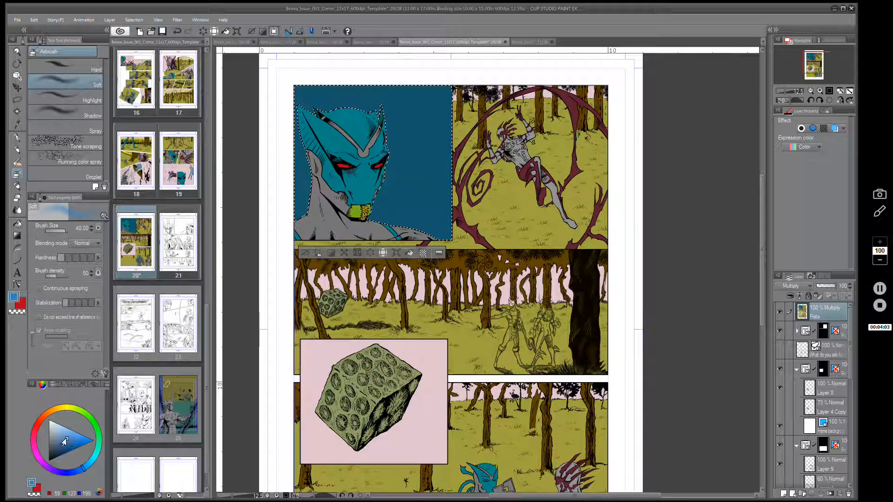
{"action": "left_click", "coordinate": [65, 439]}
{"action": "left_click_drag", "start_coordinate": [82, 472], "coordinate": [88, 471]}
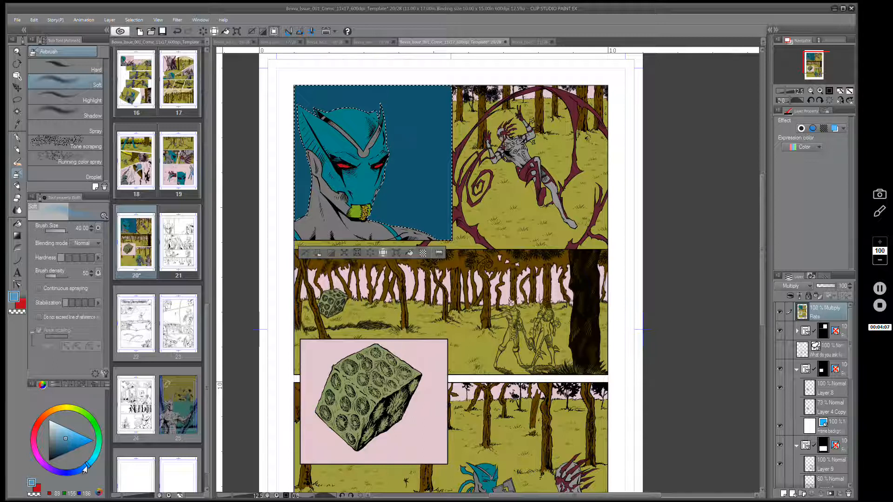
{"action": "left_click_drag", "start_coordinate": [65, 439], "coordinate": [67, 436]}
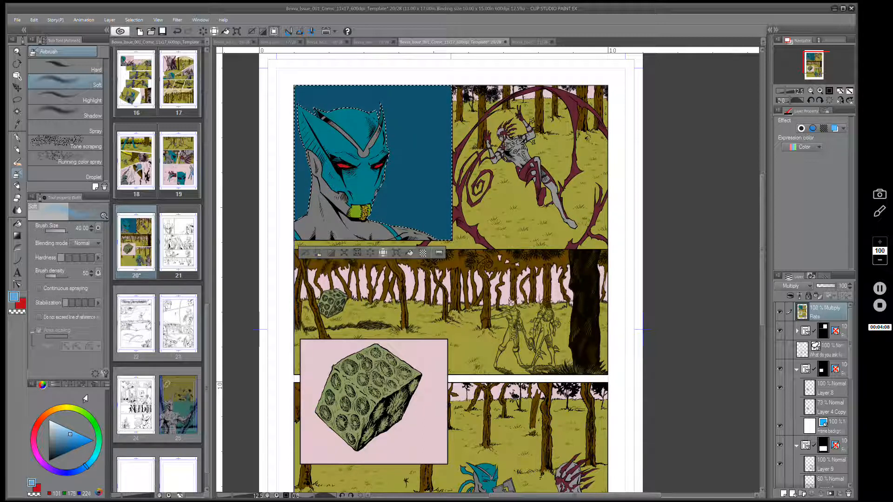
{"action": "left_click", "coordinate": [408, 253]}
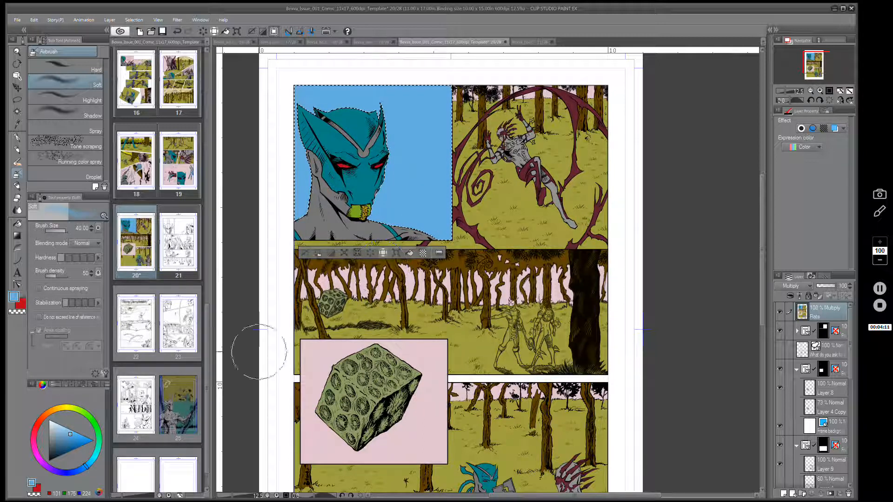
- Airbrush a paler blue gradient into the masked-head panel's background with the Soft airbrush, then clear the selection
{"action": "mouse_move", "coordinate": [69, 438]}
{"action": "left_mouse_down"}
{"action": "mouse_move", "coordinate": [69, 445]}
{"action": "mouse_move", "coordinate": [67, 438]}
{"action": "left_mouse_up"}
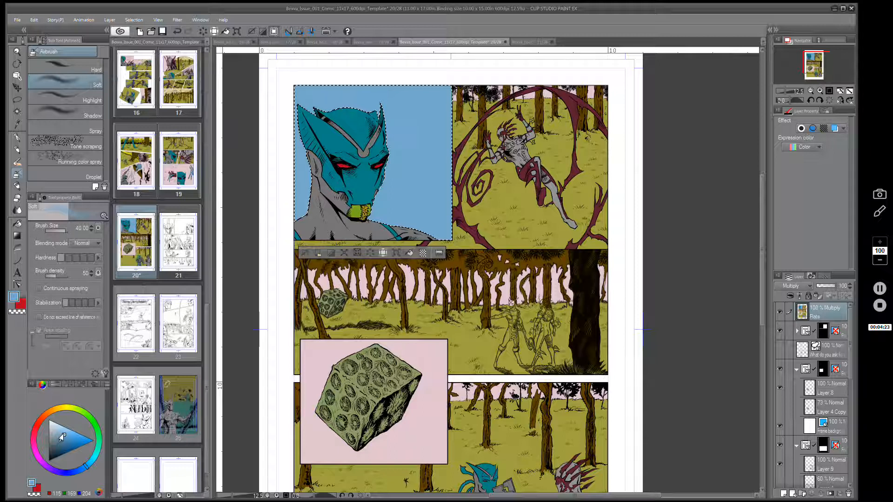
{"action": "left_click", "coordinate": [54, 431]}
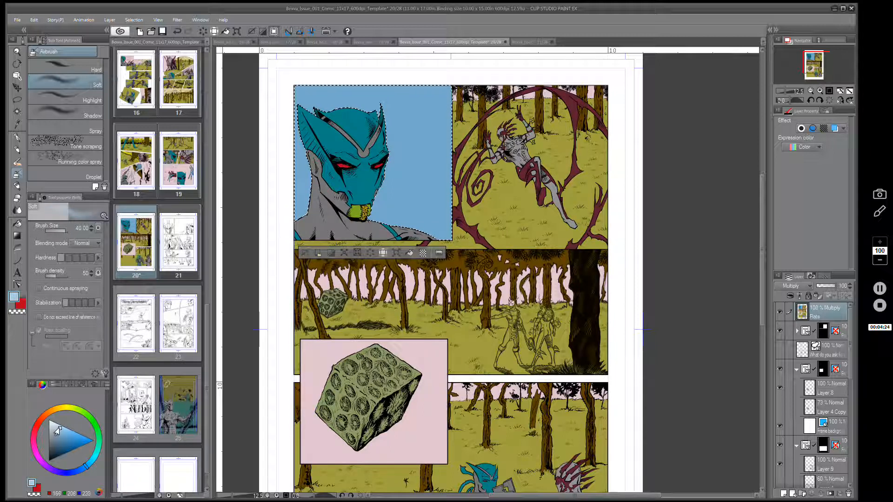
{"action": "left_click", "coordinate": [60, 425]}
{"action": "mouse_move", "coordinate": [415, 215]}
{"action": "left_mouse_down"}
{"action": "mouse_move", "coordinate": [325, 140]}
{"action": "mouse_move", "coordinate": [288, 193]}
{"action": "mouse_move", "coordinate": [423, 183]}
{"action": "left_mouse_up"}
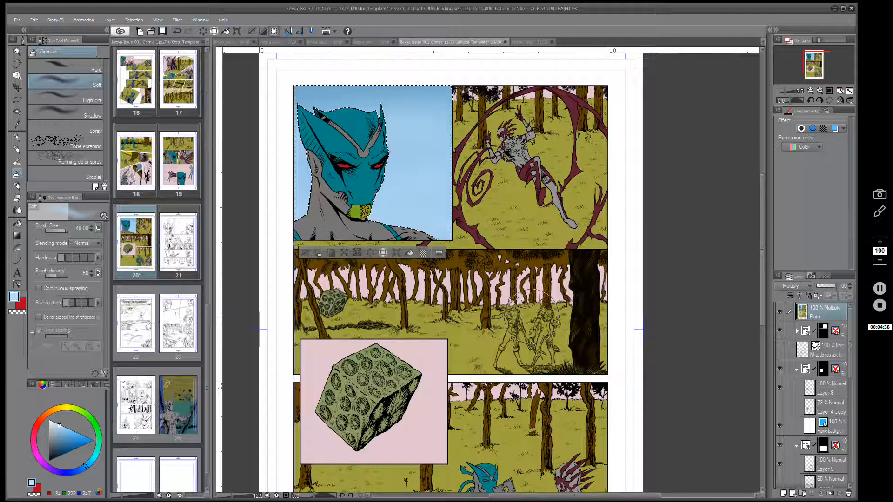
{"action": "left_click", "coordinate": [306, 254]}
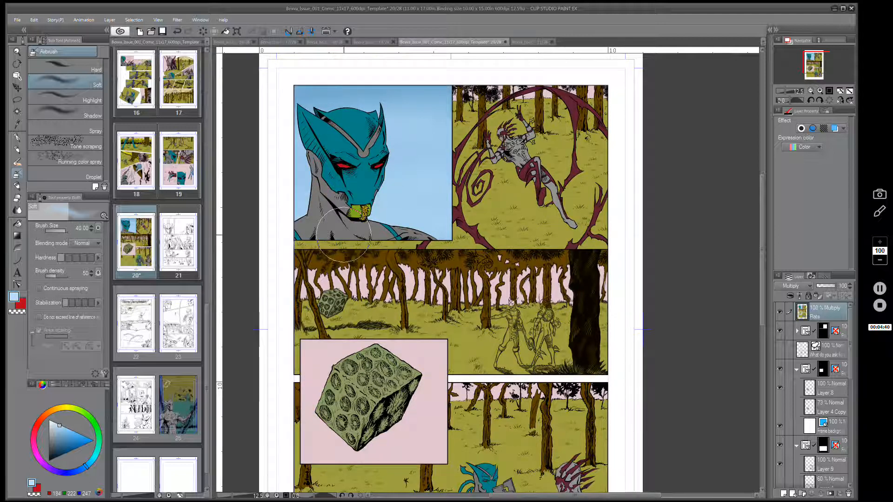
- Restore the masked-head panel's background selection and fill it with the flat pink sampled from the forest panel's sky
{"action": "left_click_drag", "start_coordinate": [206, 316], "coordinate": [205, 203]}
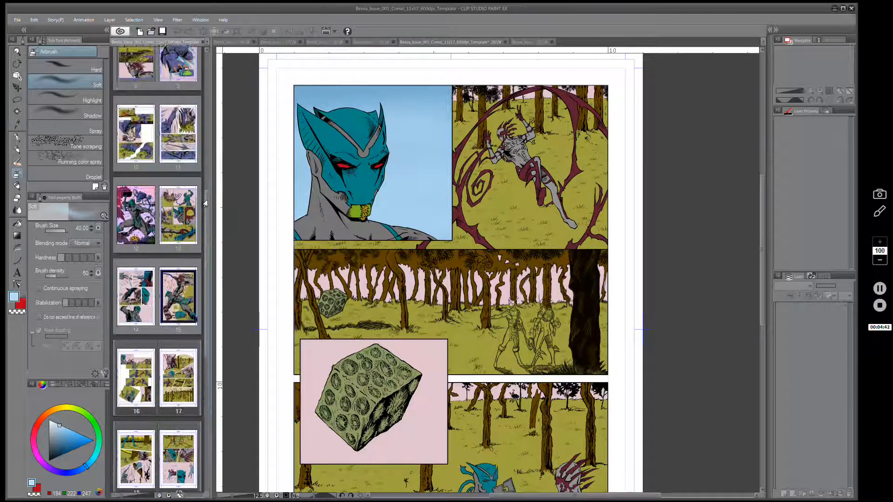
{"action": "scroll", "coordinate": [204, 235], "scroll_direction": "up", "scroll_amount": 2}
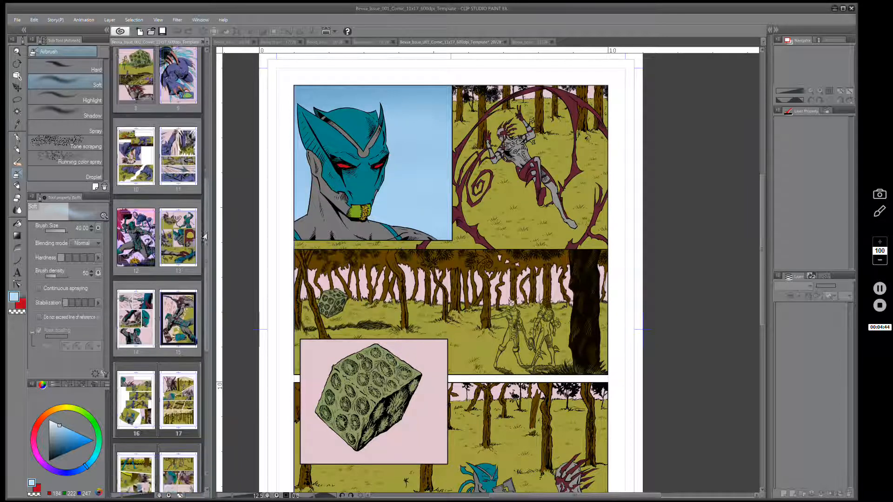
{"action": "scroll", "coordinate": [205, 237], "scroll_direction": "down", "scroll_amount": 12}
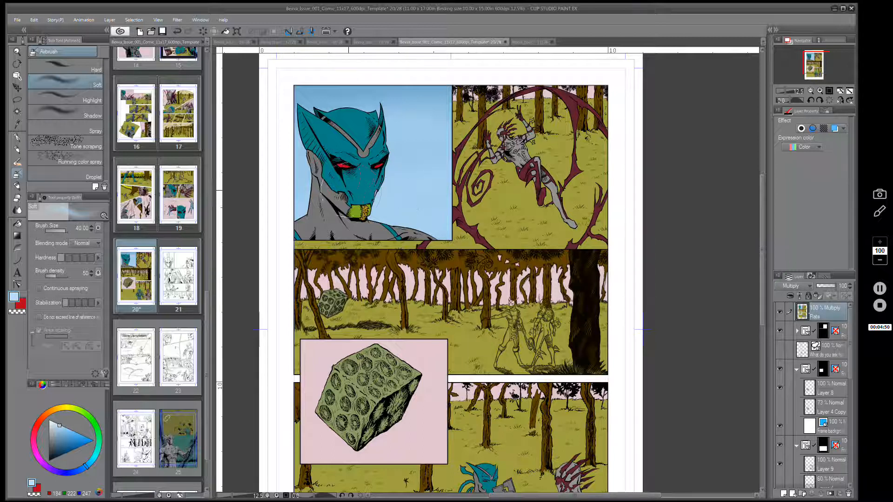
{"action": "left_click", "coordinate": [396, 186]}
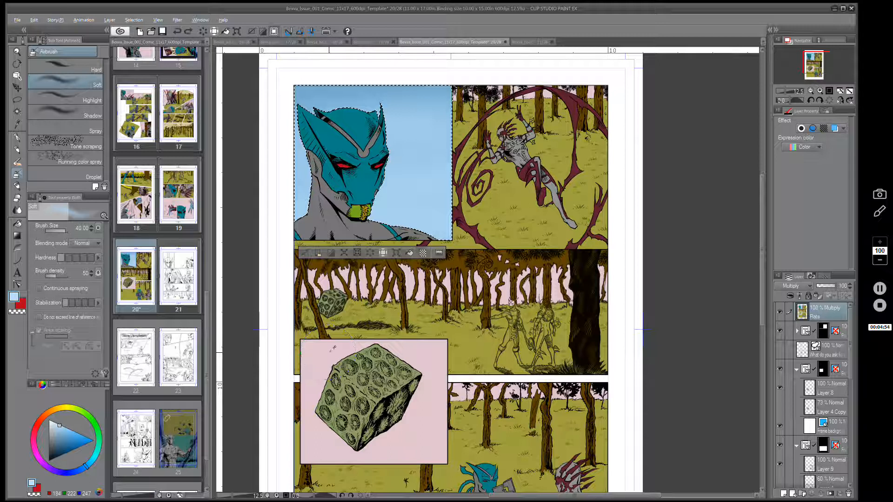
{"action": "left_click", "coordinate": [379, 293], "text": "alt"}
{"action": "left_click", "coordinate": [410, 253]}
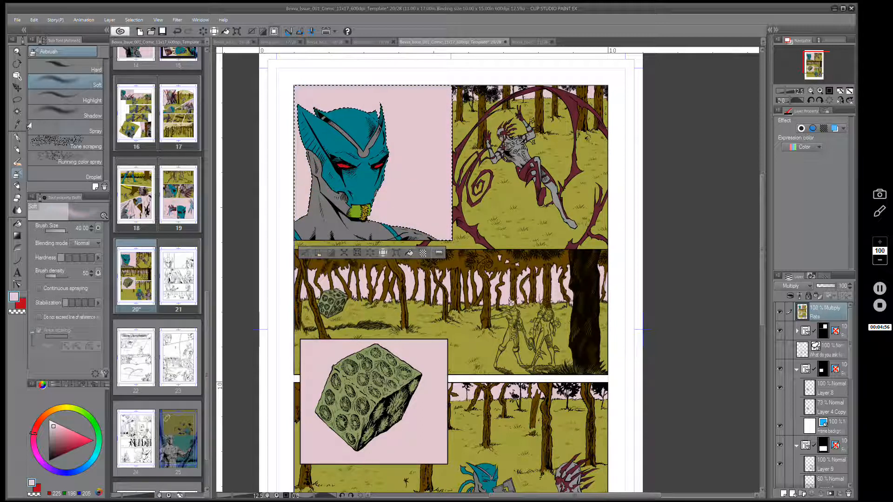
- Activate the Lasso, clear the background selection and sample the masked character's grey skin colour
{"action": "left_click", "coordinate": [16, 99]}
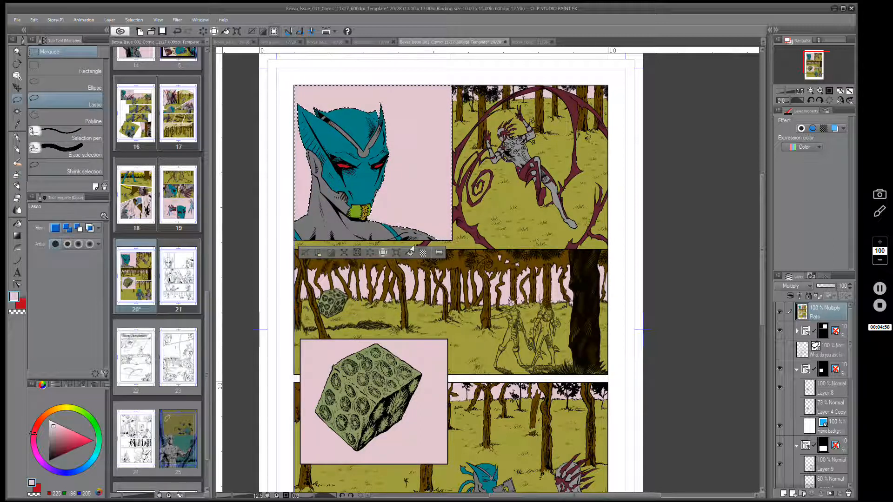
{"action": "key", "text": "alt+i"}
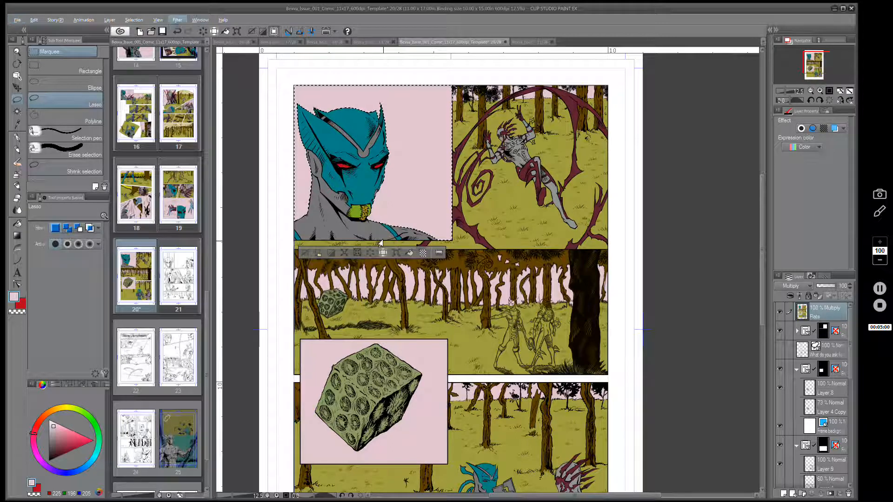
{"action": "key", "text": "Escape"}
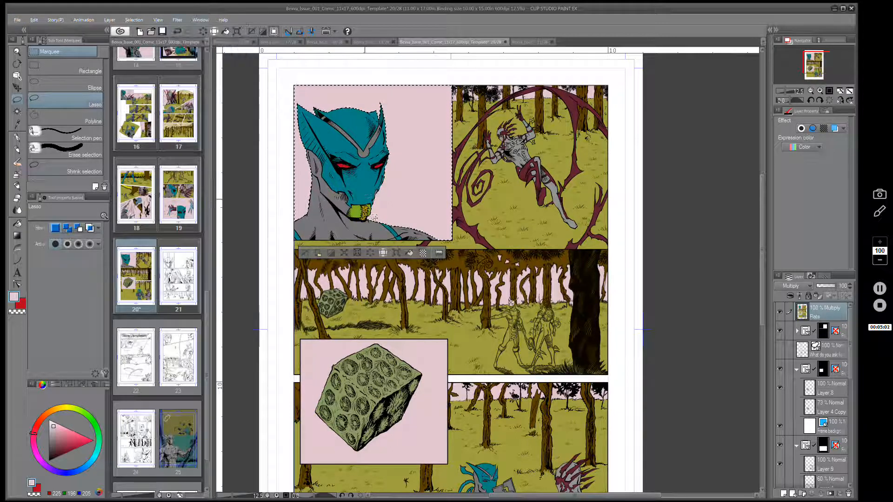
{"action": "left_click", "coordinate": [303, 255]}
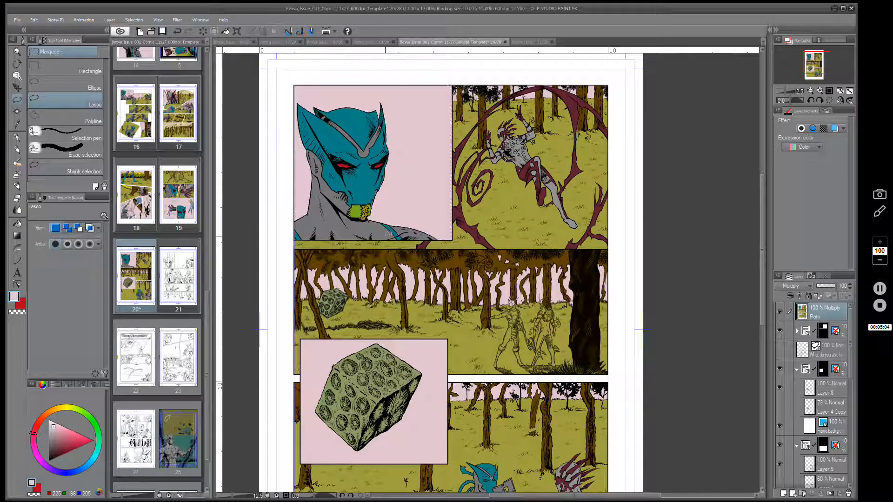
{"action": "left_click", "coordinate": [386, 230], "text": "alt"}
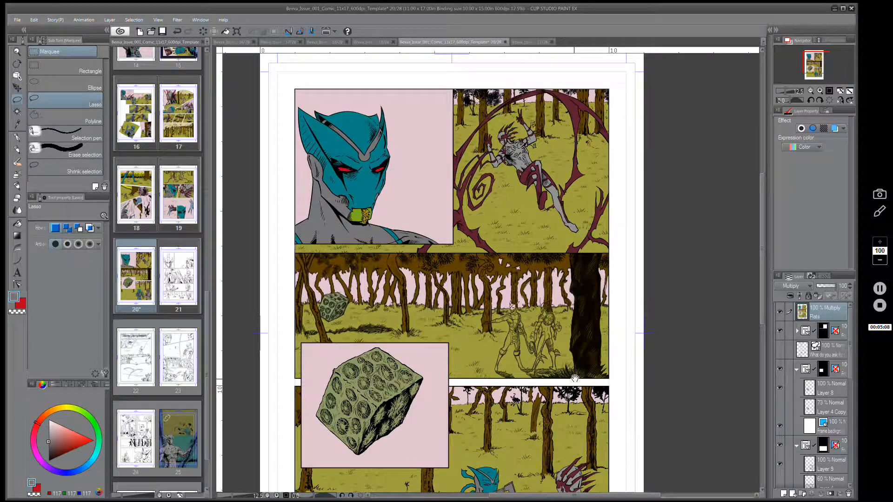
- Lasso the head and pointed mask of the left uncoloured figure in the forest panel
{"action": "left_click_drag", "start_coordinate": [558, 346], "coordinate": [520, 242]}
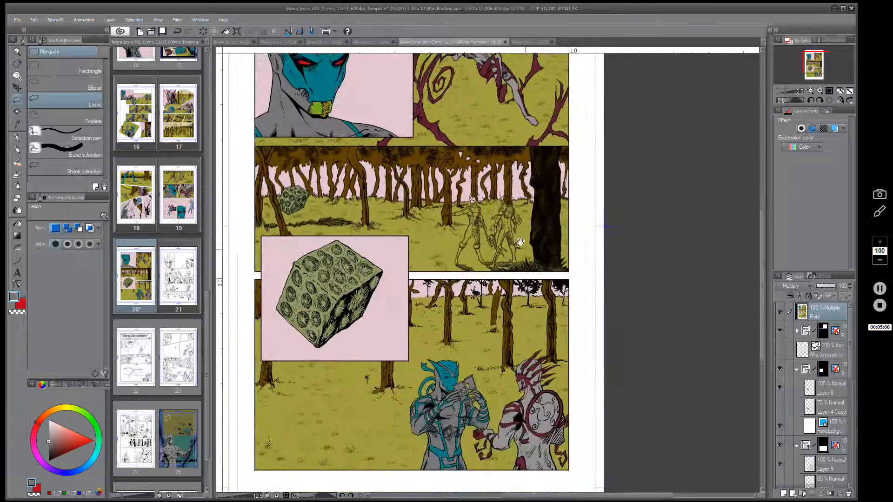
{"action": "scroll", "coordinate": [520, 242], "scroll_direction": "up", "scroll_amount": 3}
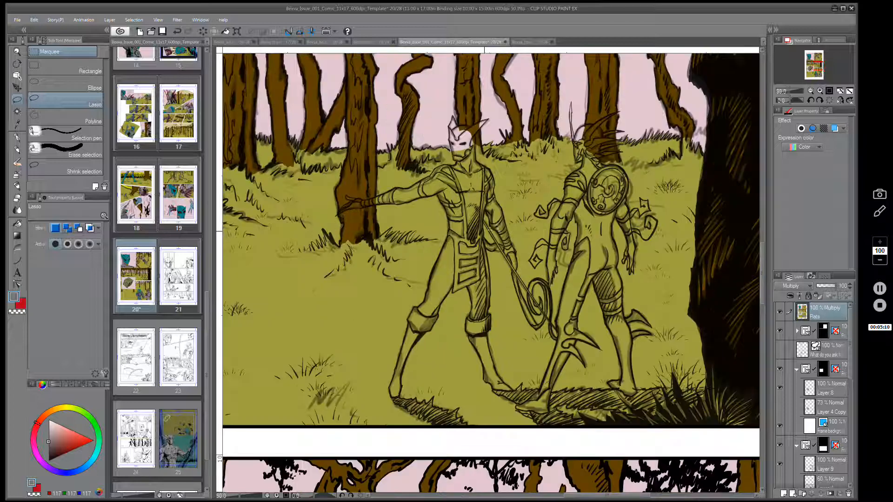
{"action": "scroll", "coordinate": [520, 248], "scroll_direction": "up", "scroll_amount": 1}
{"action": "left_click_drag", "start_coordinate": [520, 248], "coordinate": [418, 319]}
{"action": "scroll", "coordinate": [418, 318], "scroll_direction": "up", "scroll_amount": 3}
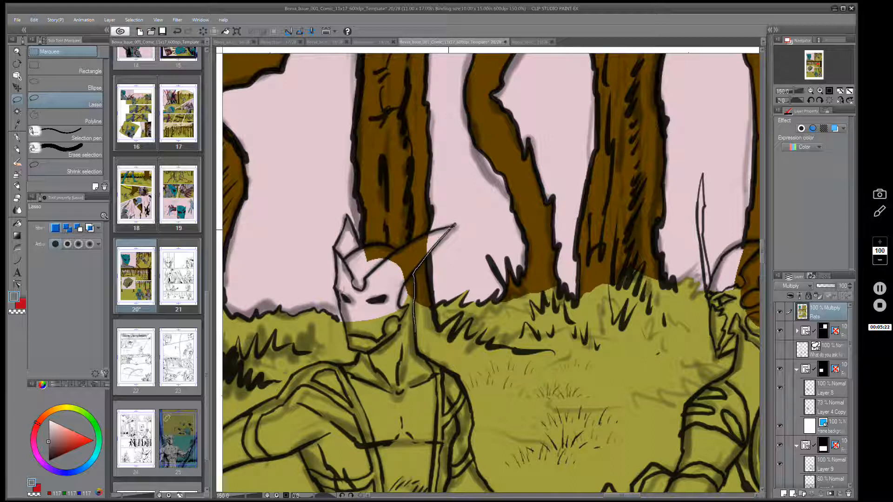
{"action": "left_click_drag", "start_coordinate": [454, 223], "coordinate": [442, 227]}
{"action": "left_click_drag", "start_coordinate": [362, 242], "coordinate": [354, 223]}
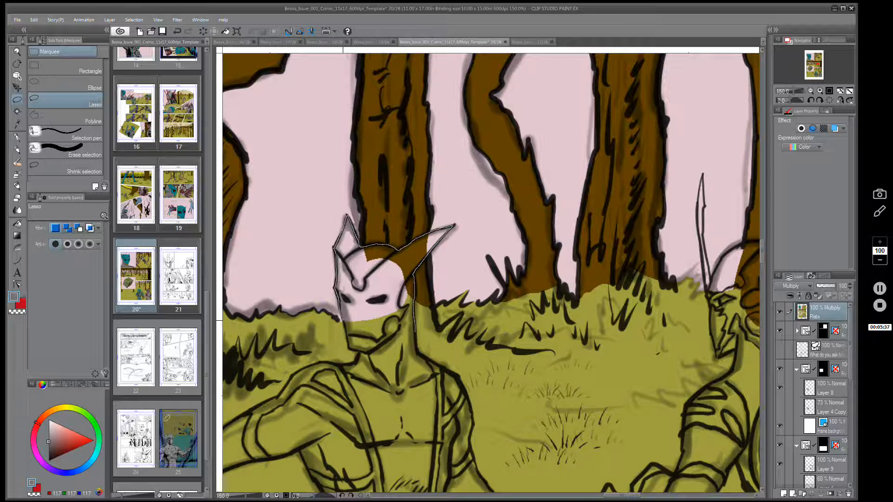
{"action": "left_click_drag", "start_coordinate": [348, 329], "coordinate": [350, 337]}
{"action": "left_click_drag", "start_coordinate": [414, 335], "coordinate": [414, 331]}
- Extend the left figure's selection with the Lasso to cover the chin, neck and upper chest
{"action": "scroll", "coordinate": [466, 233], "scroll_direction": "up", "scroll_amount": 3}
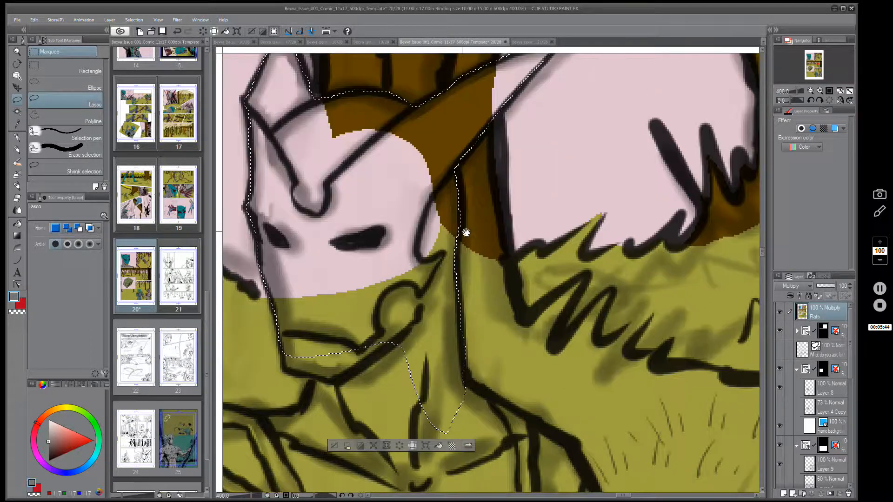
{"action": "left_click_drag", "start_coordinate": [465, 233], "coordinate": [447, 337]}
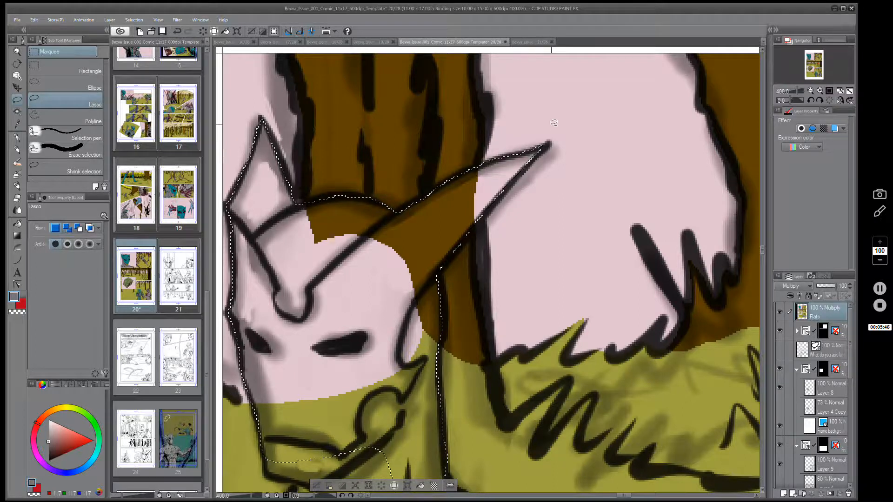
{"action": "mouse_move", "coordinate": [409, 376]}
{"action": "left_mouse_down"}
{"action": "mouse_move", "coordinate": [473, 241]}
{"action": "mouse_move", "coordinate": [504, 239]}
{"action": "mouse_move", "coordinate": [493, 223]}
{"action": "left_mouse_up"}
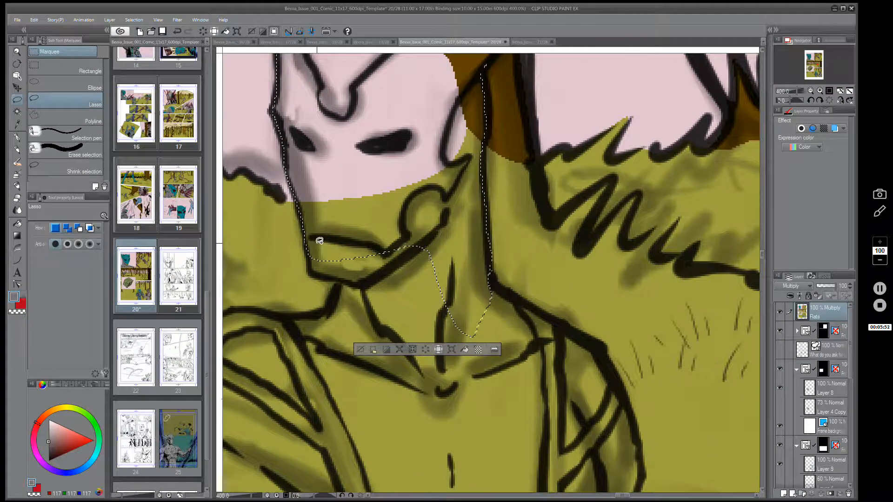
{"action": "mouse_move", "coordinate": [319, 241]}
{"action": "left_mouse_down"}
{"action": "mouse_move", "coordinate": [308, 249]}
{"action": "mouse_move", "coordinate": [311, 272]}
{"action": "mouse_move", "coordinate": [336, 275]}
{"action": "mouse_move", "coordinate": [338, 292]}
{"action": "mouse_move", "coordinate": [304, 315]}
{"action": "mouse_move", "coordinate": [270, 313]}
{"action": "left_mouse_up"}
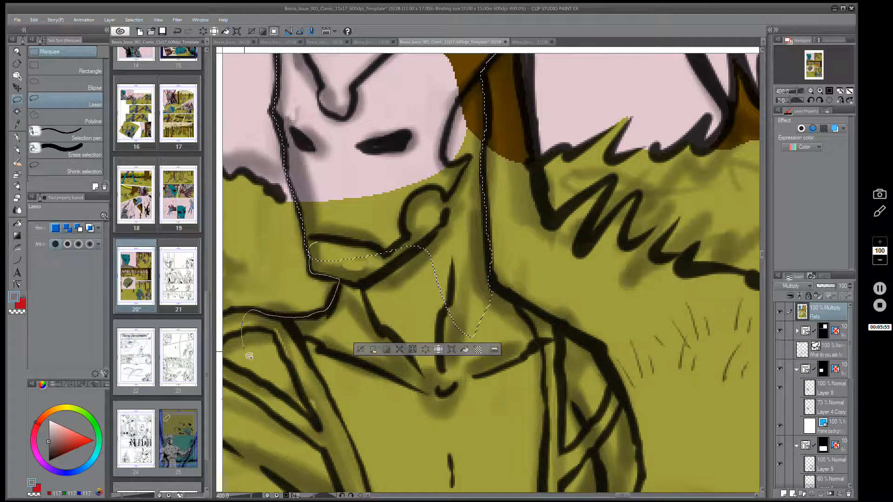
{"action": "mouse_move", "coordinate": [249, 356]}
{"action": "left_mouse_down"}
{"action": "mouse_move", "coordinate": [312, 430]}
{"action": "mouse_move", "coordinate": [431, 461]}
{"action": "mouse_move", "coordinate": [513, 384]}
{"action": "mouse_move", "coordinate": [524, 324]}
{"action": "mouse_move", "coordinate": [491, 274]}
{"action": "left_mouse_up"}
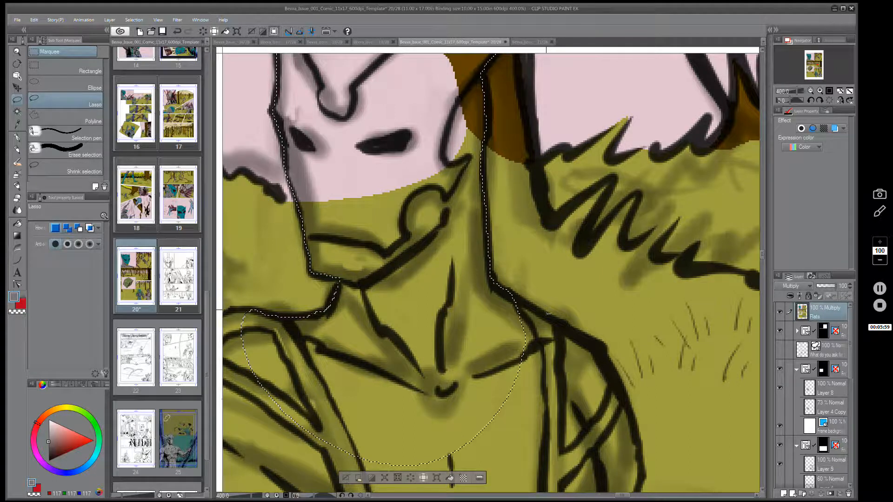
- Add the left figure's shoulder and upper arm beside the second figure, plus more of the chest, to the lasso selection
{"action": "scroll", "coordinate": [548, 313], "scroll_direction": "down", "scroll_amount": 5}
{"action": "scroll", "coordinate": [511, 279], "scroll_direction": "right", "scroll_amount": 2}
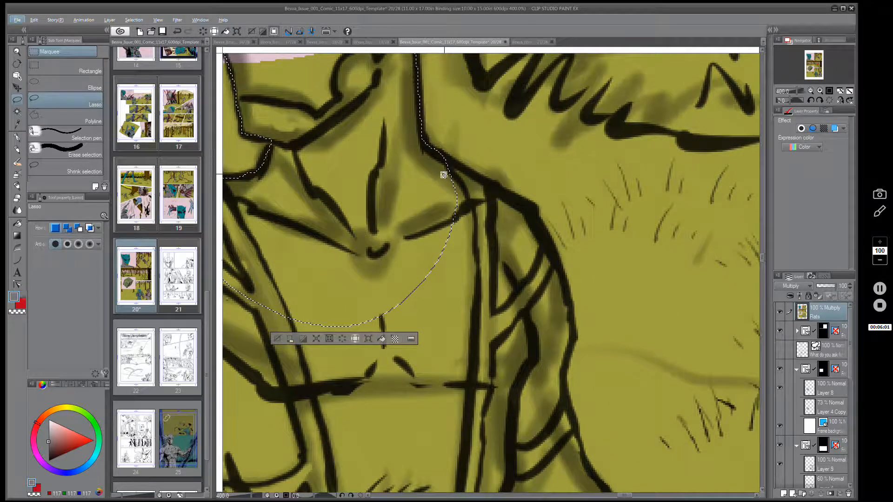
{"action": "mouse_move", "coordinate": [433, 173]}
{"action": "left_mouse_down"}
{"action": "mouse_move", "coordinate": [436, 151]}
{"action": "mouse_move", "coordinate": [458, 160]}
{"action": "mouse_move", "coordinate": [541, 225]}
{"action": "mouse_move", "coordinate": [572, 305]}
{"action": "mouse_move", "coordinate": [564, 381]}
{"action": "mouse_move", "coordinate": [586, 464]}
{"action": "mouse_move", "coordinate": [535, 476]}
{"action": "mouse_move", "coordinate": [407, 457]}
{"action": "mouse_move", "coordinate": [288, 400]}
{"action": "left_mouse_up"}
- Add the left figure's outstretched arm, from the shoulder along the forearm, to the lasso selection
{"action": "left_click_drag", "start_coordinate": [363, 362], "coordinate": [548, 259]}
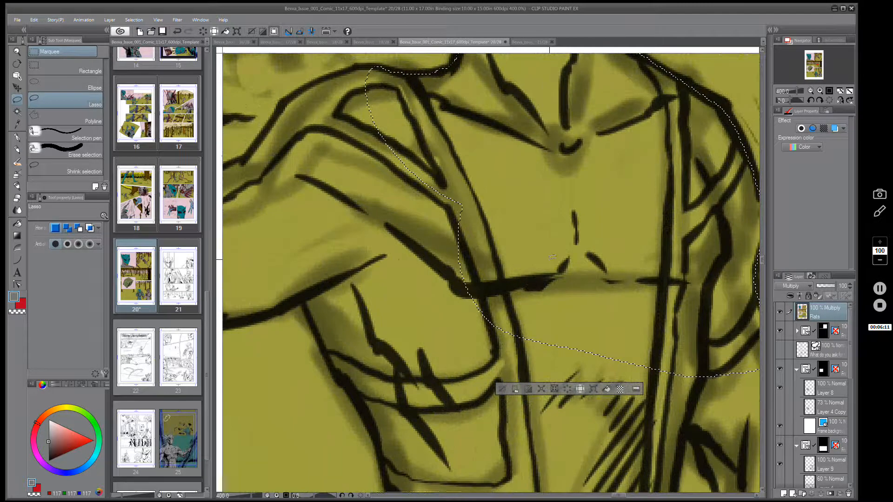
{"action": "mouse_move", "coordinate": [410, 209]}
{"action": "left_mouse_down"}
{"action": "mouse_move", "coordinate": [522, 319]}
{"action": "mouse_move", "coordinate": [591, 343]}
{"action": "left_mouse_up"}
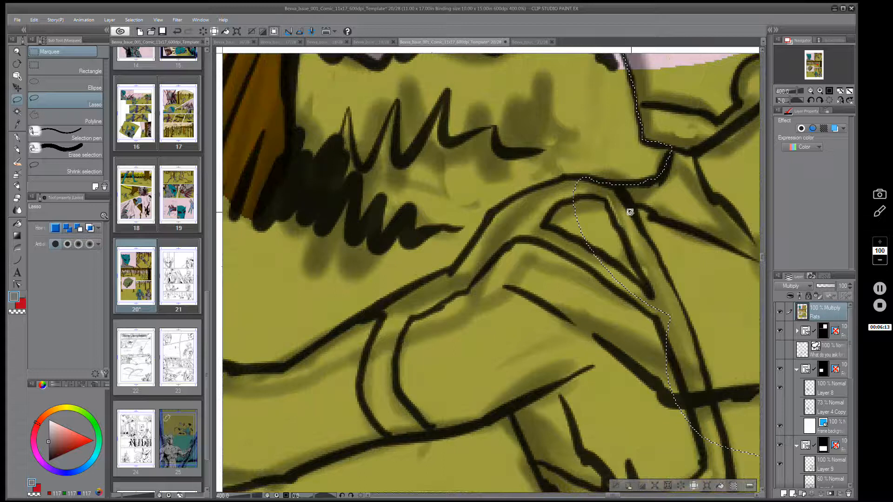
{"action": "mouse_move", "coordinate": [630, 202]}
{"action": "left_mouse_down"}
{"action": "mouse_move", "coordinate": [588, 177]}
{"action": "mouse_move", "coordinate": [541, 185]}
{"action": "mouse_move", "coordinate": [492, 211]}
{"action": "mouse_move", "coordinate": [449, 272]}
{"action": "mouse_move", "coordinate": [373, 308]}
{"action": "mouse_move", "coordinate": [294, 362]}
{"action": "mouse_move", "coordinate": [251, 374]}
{"action": "mouse_move", "coordinate": [291, 426]}
{"action": "mouse_move", "coordinate": [358, 445]}
{"action": "mouse_move", "coordinate": [443, 435]}
{"action": "mouse_move", "coordinate": [515, 408]}
{"action": "mouse_move", "coordinate": [530, 439]}
{"action": "mouse_move", "coordinate": [576, 462]}
{"action": "mouse_move", "coordinate": [684, 390]}
{"action": "mouse_move", "coordinate": [710, 256]}
{"action": "mouse_move", "coordinate": [674, 228]}
{"action": "mouse_move", "coordinate": [686, 220]}
{"action": "mouse_move", "coordinate": [580, 278]}
{"action": "mouse_move", "coordinate": [559, 315]}
{"action": "mouse_move", "coordinate": [609, 341]}
{"action": "mouse_move", "coordinate": [598, 367]}
{"action": "mouse_move", "coordinate": [657, 335]}
{"action": "left_mouse_up"}
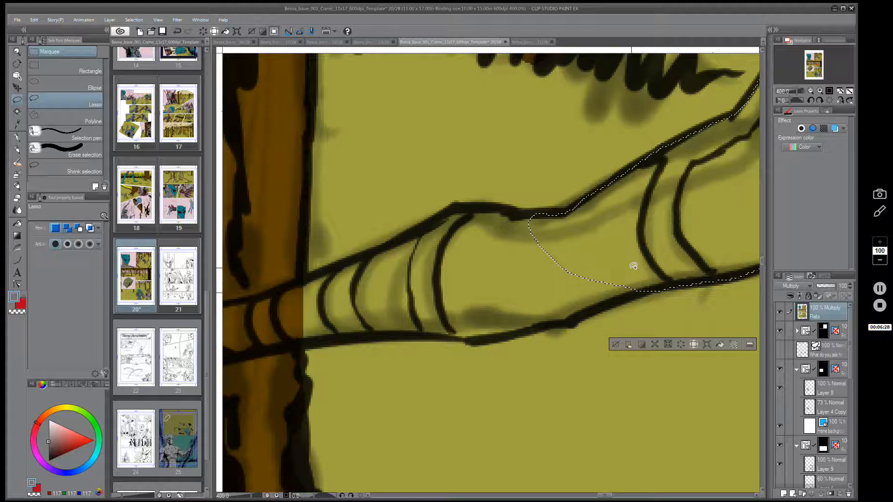
{"action": "mouse_move", "coordinate": [632, 268]}
{"action": "left_mouse_down"}
{"action": "mouse_move", "coordinate": [645, 288]}
{"action": "mouse_move", "coordinate": [576, 319]}
{"action": "mouse_move", "coordinate": [502, 336]}
{"action": "mouse_move", "coordinate": [415, 333]}
{"action": "mouse_move", "coordinate": [375, 309]}
{"action": "mouse_move", "coordinate": [407, 243]}
{"action": "mouse_move", "coordinate": [431, 222]}
{"action": "mouse_move", "coordinate": [460, 205]}
{"action": "mouse_move", "coordinate": [534, 215]}
{"action": "left_mouse_up"}
- Add the left figure's banded wrist and outstretched hand, across the tree trunk to the fingertips, to the lasso selection
{"action": "left_click_drag", "start_coordinate": [433, 365], "coordinate": [636, 348]}
{"action": "left_click_drag", "start_coordinate": [540, 384], "coordinate": [589, 367]}
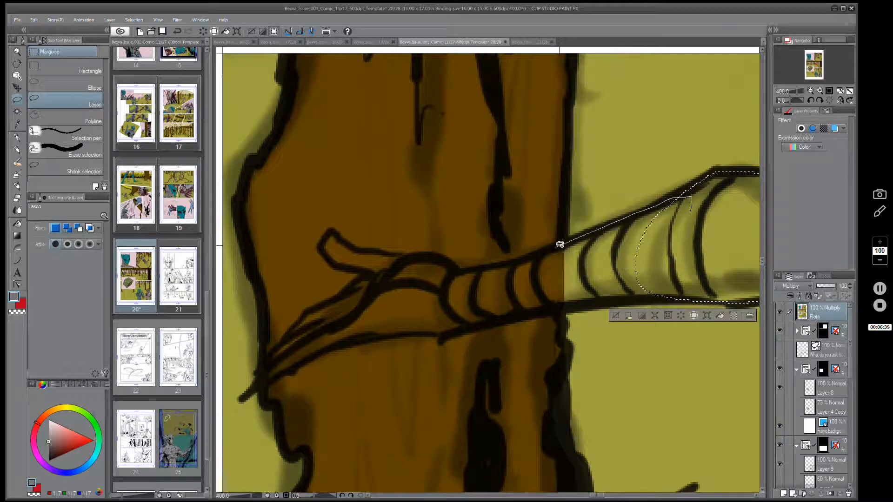
{"action": "left_click_drag", "start_coordinate": [464, 268], "coordinate": [362, 247]}
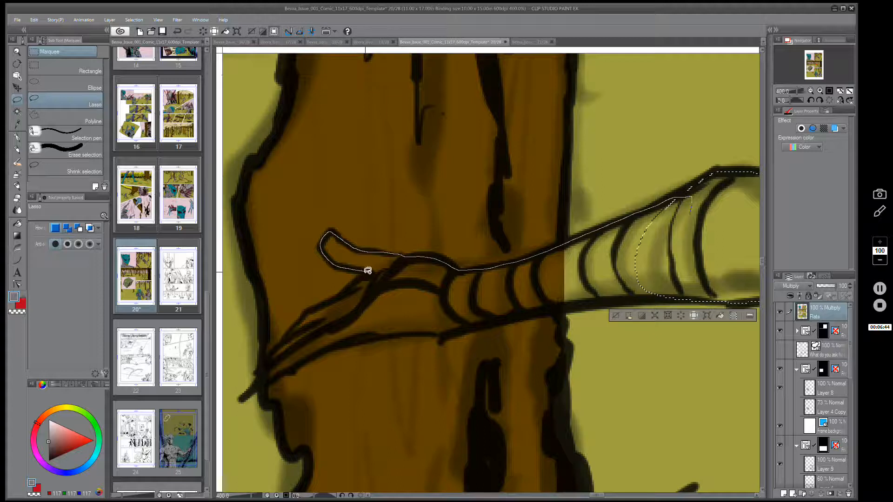
{"action": "left_click_drag", "start_coordinate": [367, 271], "coordinate": [353, 282]}
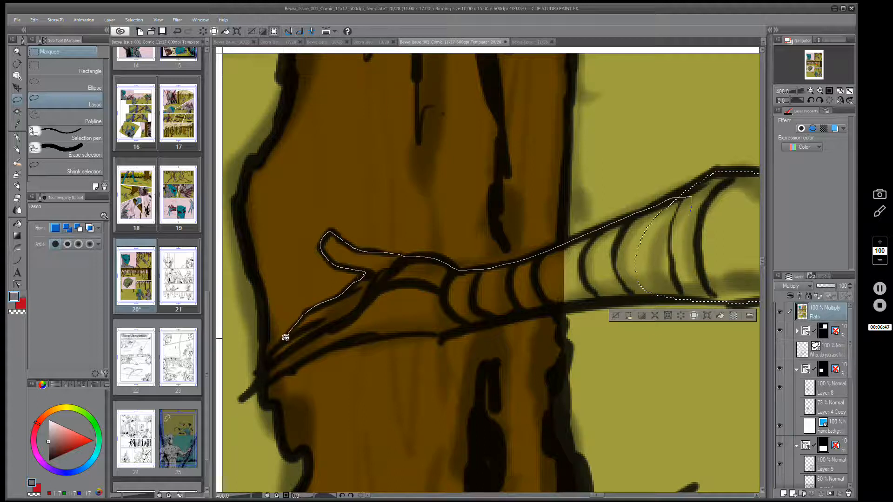
{"action": "mouse_move", "coordinate": [262, 385]}
{"action": "left_mouse_down"}
{"action": "mouse_move", "coordinate": [335, 344]}
{"action": "mouse_move", "coordinate": [440, 338]}
{"action": "mouse_move", "coordinate": [687, 293]}
{"action": "mouse_move", "coordinate": [744, 277]}
{"action": "left_mouse_up"}
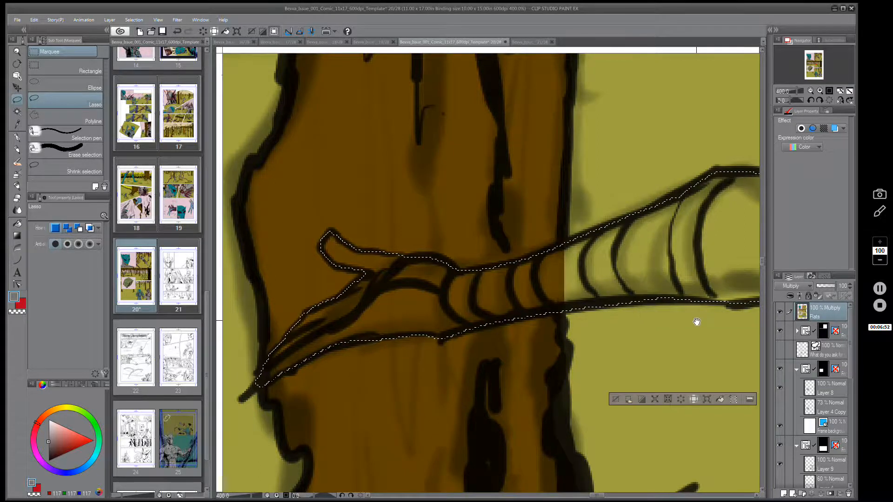
- Extend the left figure's lasso selection from the chest down over the torso between the two arms
{"action": "mouse_move", "coordinate": [697, 322]}
{"action": "left_mouse_down"}
{"action": "mouse_move", "coordinate": [538, 303]}
{"action": "mouse_move", "coordinate": [525, 255]}
{"action": "mouse_move", "coordinate": [403, 359]}
{"action": "mouse_move", "coordinate": [627, 316]}
{"action": "mouse_move", "coordinate": [494, 398]}
{"action": "mouse_move", "coordinate": [466, 243]}
{"action": "mouse_move", "coordinate": [470, 209]}
{"action": "left_mouse_up"}
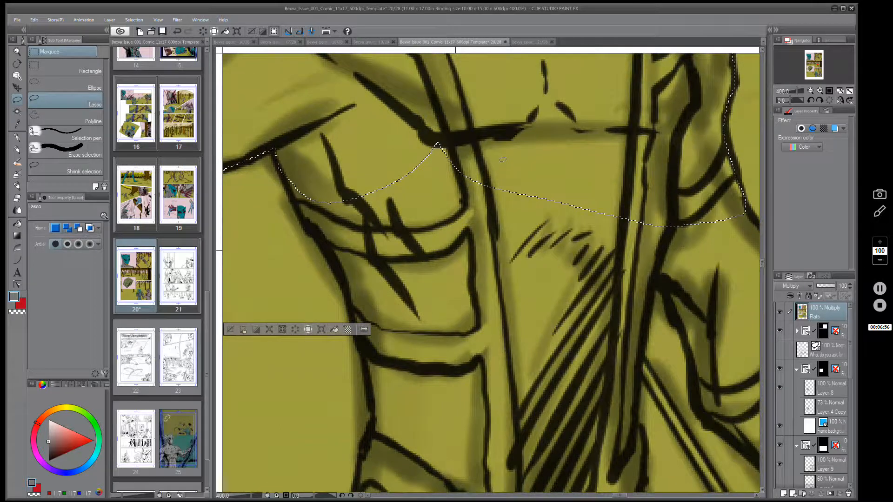
{"action": "mouse_move", "coordinate": [512, 179]}
{"action": "left_mouse_down"}
{"action": "mouse_move", "coordinate": [449, 120]}
{"action": "mouse_move", "coordinate": [346, 116]}
{"action": "mouse_move", "coordinate": [277, 132]}
{"action": "mouse_move", "coordinate": [301, 209]}
{"action": "mouse_move", "coordinate": [339, 263]}
{"action": "mouse_move", "coordinate": [364, 356]}
{"action": "mouse_move", "coordinate": [372, 423]}
{"action": "mouse_move", "coordinate": [363, 473]}
{"action": "mouse_move", "coordinate": [494, 477]}
{"action": "mouse_move", "coordinate": [600, 347]}
{"action": "mouse_move", "coordinate": [650, 177]}
{"action": "left_mouse_up"}
{"action": "mouse_move", "coordinate": [640, 357]}
{"action": "left_mouse_down"}
{"action": "mouse_move", "coordinate": [588, 322]}
{"action": "mouse_move", "coordinate": [342, 319]}
{"action": "left_mouse_up"}
- Add the left figure's lowered arm, from the elbow along the banded forearm to the hand at the pole, to the selection
{"action": "mouse_move", "coordinate": [426, 253]}
{"action": "left_mouse_down"}
{"action": "mouse_move", "coordinate": [444, 227]}
{"action": "mouse_move", "coordinate": [442, 207]}
{"action": "left_mouse_up"}
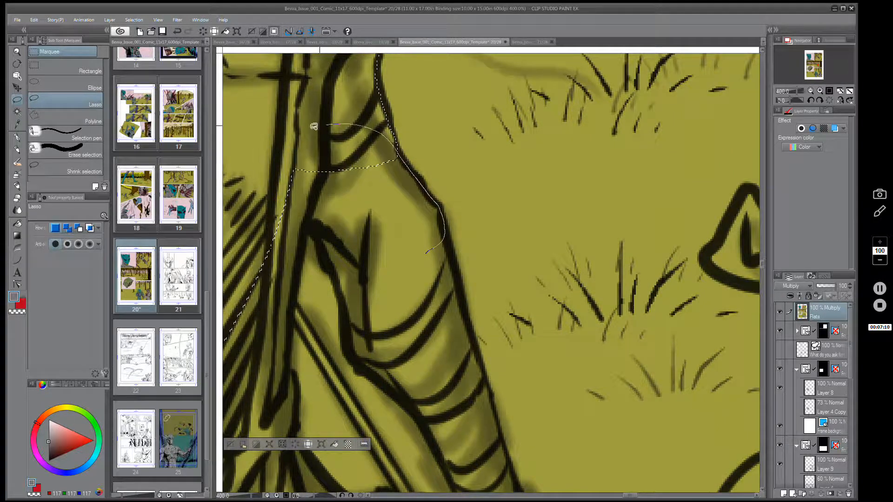
{"action": "mouse_move", "coordinate": [310, 223]}
{"action": "left_mouse_down"}
{"action": "mouse_move", "coordinate": [356, 359]}
{"action": "mouse_move", "coordinate": [398, 392]}
{"action": "mouse_move", "coordinate": [442, 458]}
{"action": "mouse_move", "coordinate": [476, 472]}
{"action": "mouse_move", "coordinate": [499, 464]}
{"action": "mouse_move", "coordinate": [503, 440]}
{"action": "mouse_move", "coordinate": [439, 221]}
{"action": "mouse_move", "coordinate": [435, 288]}
{"action": "mouse_move", "coordinate": [454, 281]}
{"action": "left_mouse_up"}
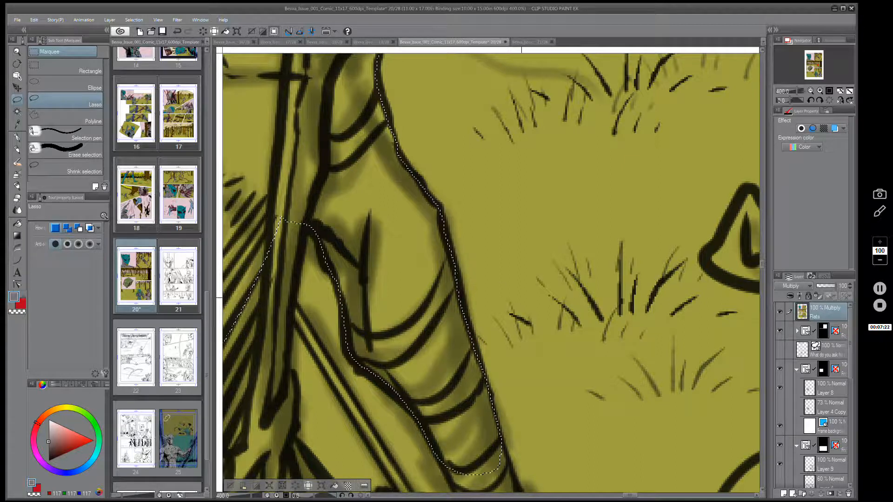
{"action": "mouse_move", "coordinate": [511, 353]}
{"action": "left_mouse_down"}
{"action": "mouse_move", "coordinate": [514, 294]}
{"action": "mouse_move", "coordinate": [564, 297]}
{"action": "mouse_move", "coordinate": [554, 202]}
{"action": "left_mouse_up"}
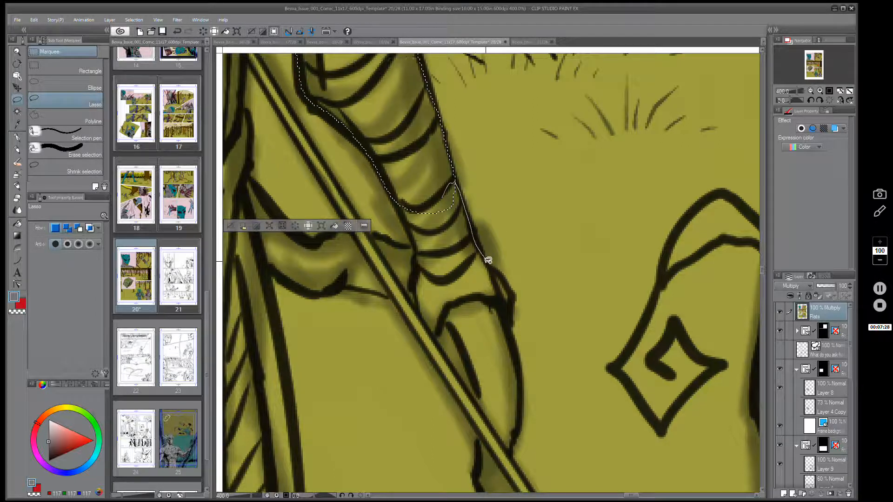
{"action": "mouse_move", "coordinate": [494, 269]}
{"action": "left_mouse_down"}
{"action": "mouse_move", "coordinate": [521, 395]}
{"action": "mouse_move", "coordinate": [509, 453]}
{"action": "mouse_move", "coordinate": [475, 401]}
{"action": "mouse_move", "coordinate": [458, 333]}
{"action": "mouse_move", "coordinate": [449, 323]}
{"action": "mouse_move", "coordinate": [434, 338]}
{"action": "mouse_move", "coordinate": [422, 329]}
{"action": "mouse_move", "coordinate": [417, 267]}
{"action": "left_mouse_up"}
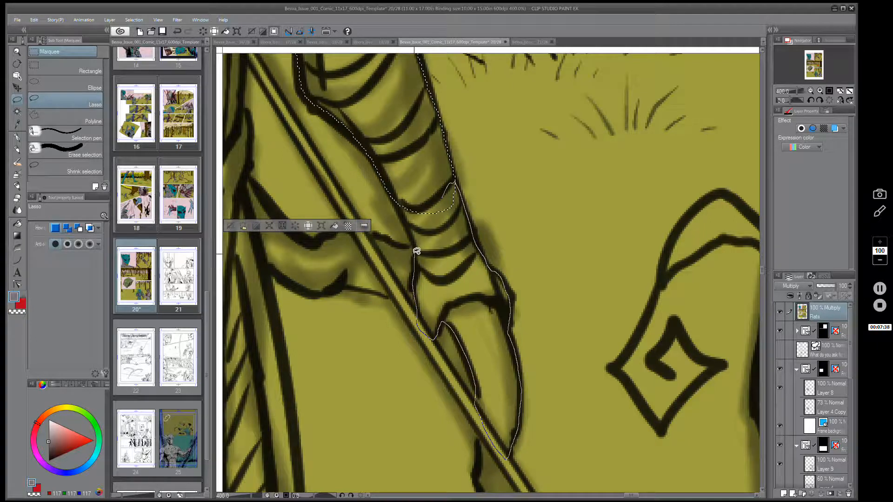
{"action": "left_click_drag", "start_coordinate": [399, 181], "coordinate": [399, 181]}
- Lasso the curved shape running from the torso past the pole to the lowered hand into the selection
{"action": "left_click_drag", "start_coordinate": [533, 235], "coordinate": [563, 149]}
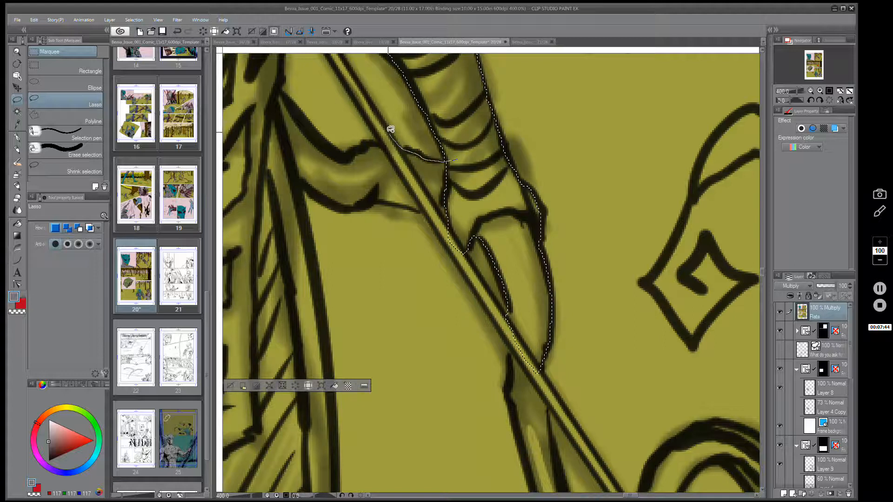
{"action": "mouse_move", "coordinate": [327, 144]}
{"action": "left_mouse_down"}
{"action": "mouse_move", "coordinate": [271, 80]}
{"action": "mouse_move", "coordinate": [256, 136]}
{"action": "mouse_move", "coordinate": [283, 189]}
{"action": "mouse_move", "coordinate": [304, 186]}
{"action": "mouse_move", "coordinate": [350, 203]}
{"action": "left_mouse_up"}
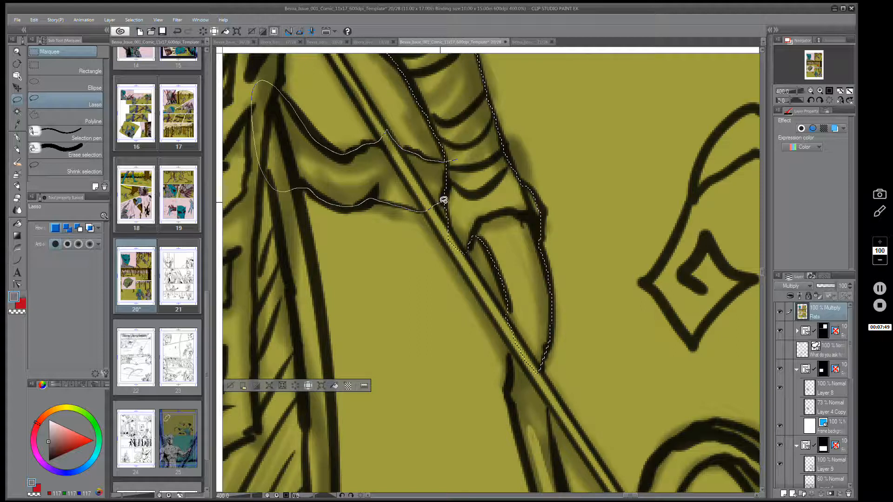
{"action": "left_click_drag", "start_coordinate": [444, 200], "coordinate": [445, 203]}
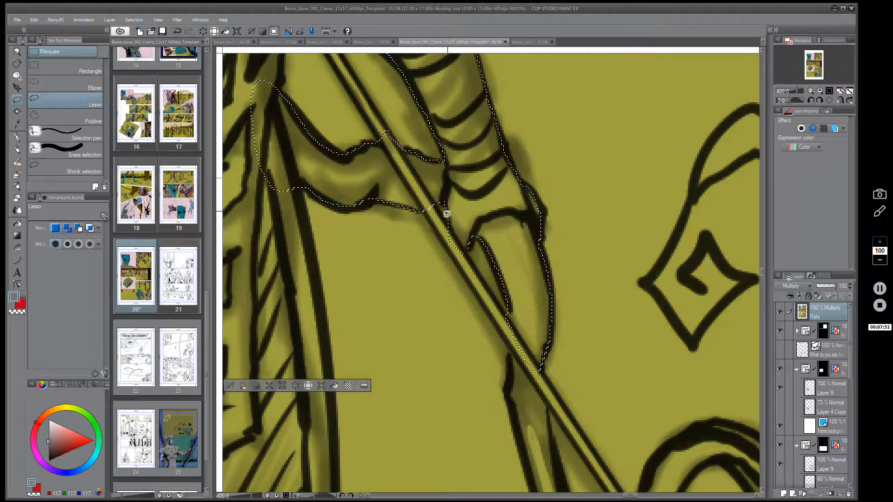
- Clean up the selection where the hand meets the pole and include the pole segment beside the fingers
{"action": "key", "text": "alt"}
{"action": "mouse_move", "coordinate": [456, 193]}
{"action": "left_mouse_down"}
{"action": "mouse_move", "coordinate": [457, 220]}
{"action": "mouse_move", "coordinate": [432, 213]}
{"action": "left_mouse_up"}
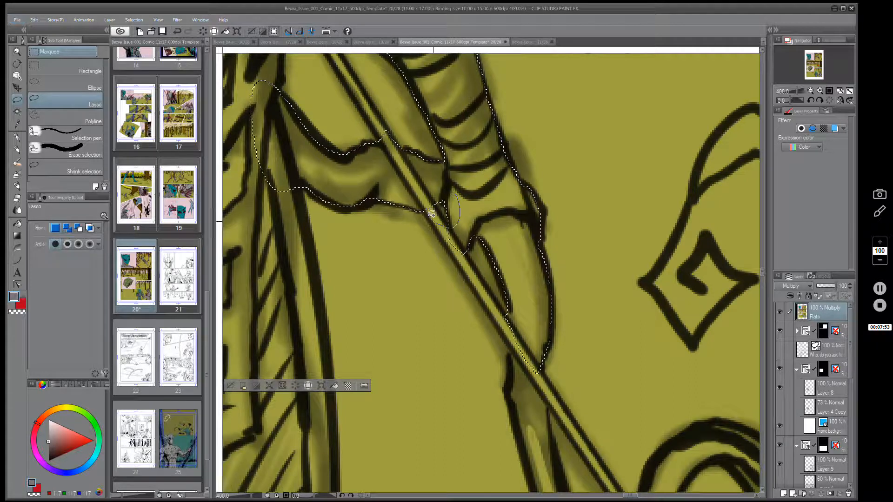
{"action": "left_click_drag", "start_coordinate": [538, 299], "coordinate": [388, 199]}
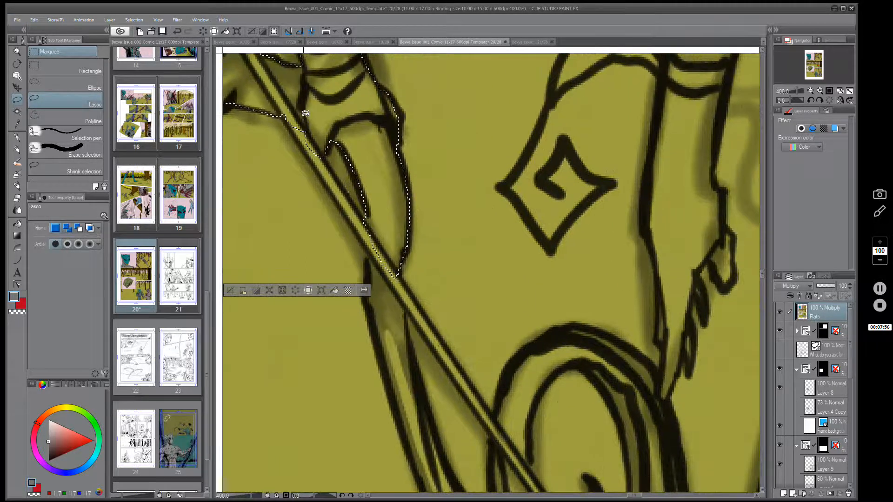
{"action": "left_click_drag", "start_coordinate": [285, 99], "coordinate": [300, 138]}
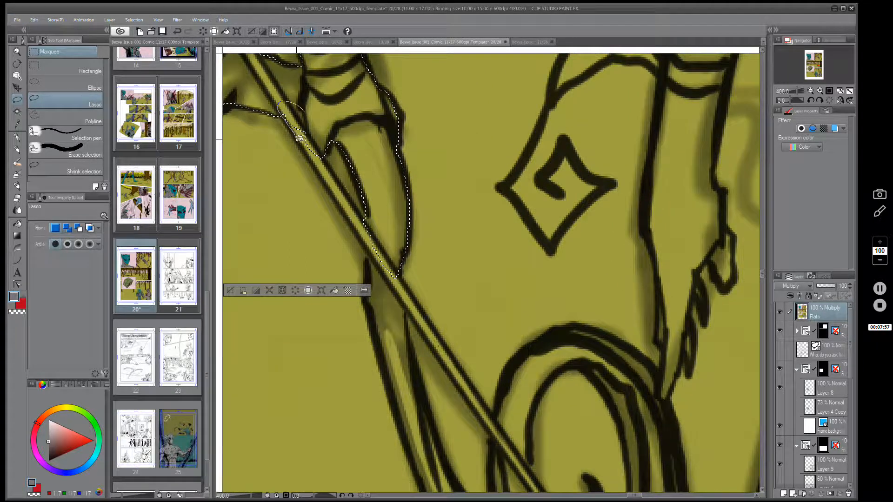
{"action": "mouse_move", "coordinate": [320, 172]}
{"action": "left_mouse_down"}
{"action": "mouse_move", "coordinate": [370, 248]}
{"action": "mouse_move", "coordinate": [383, 251]}
{"action": "mouse_move", "coordinate": [335, 171]}
{"action": "left_mouse_up"}
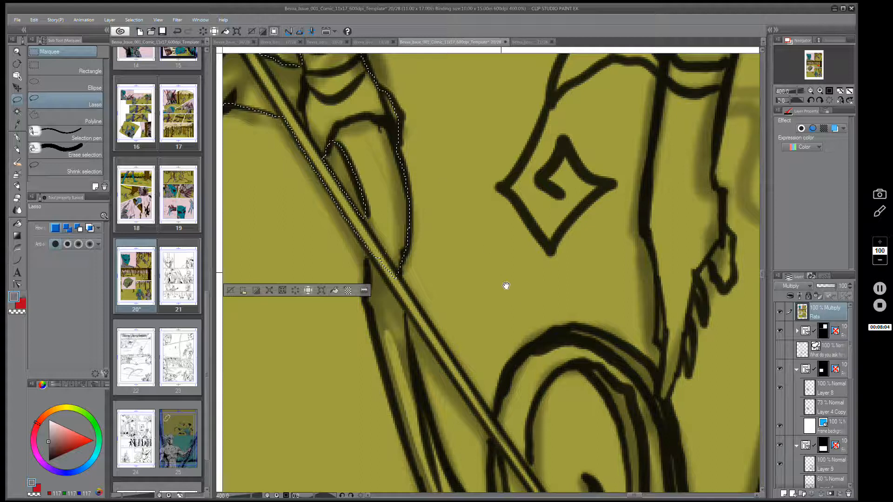
- Add the upper part of the strand hanging below the hand, plus a short stretch of the pole, to the selection
{"action": "mouse_move", "coordinate": [504, 285]}
{"action": "left_mouse_down"}
{"action": "mouse_move", "coordinate": [468, 194]}
{"action": "mouse_move", "coordinate": [407, 164]}
{"action": "left_mouse_up"}
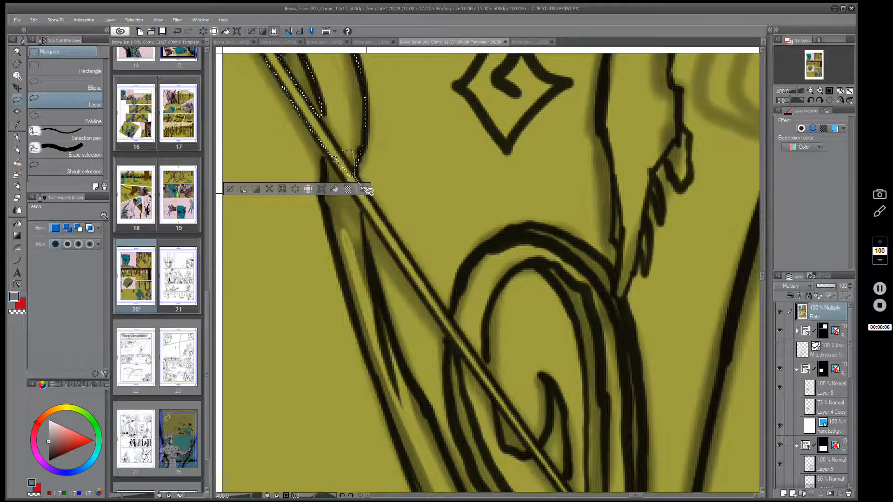
{"action": "mouse_move", "coordinate": [388, 221]}
{"action": "left_mouse_down"}
{"action": "mouse_move", "coordinate": [394, 245]}
{"action": "mouse_move", "coordinate": [363, 209]}
{"action": "mouse_move", "coordinate": [406, 365]}
{"action": "mouse_move", "coordinate": [401, 382]}
{"action": "mouse_move", "coordinate": [383, 388]}
{"action": "mouse_move", "coordinate": [337, 249]}
{"action": "left_mouse_up"}
{"action": "left_click_drag", "start_coordinate": [326, 200], "coordinate": [326, 161]}
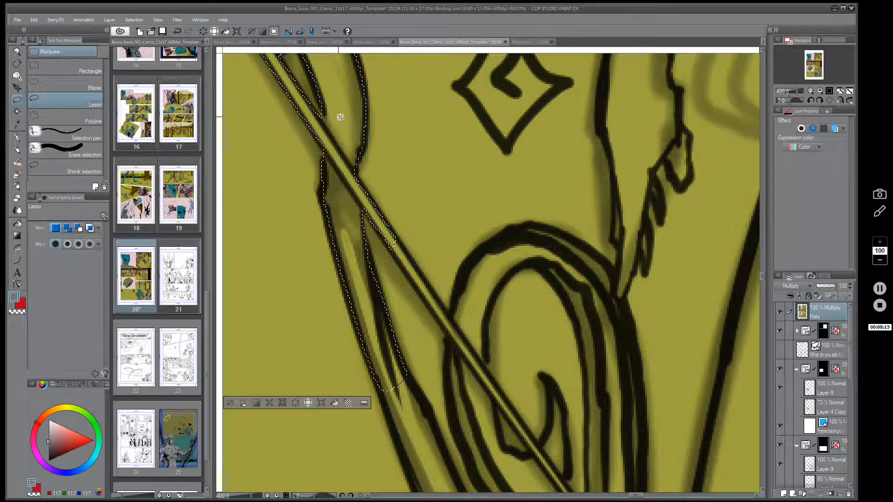
- Extend the selection down the hanging strand and around the pointed bottom of its loop
{"action": "left_click_drag", "start_coordinate": [486, 257], "coordinate": [478, 141]}
{"action": "left_click_drag", "start_coordinate": [500, 183], "coordinate": [482, 153]}
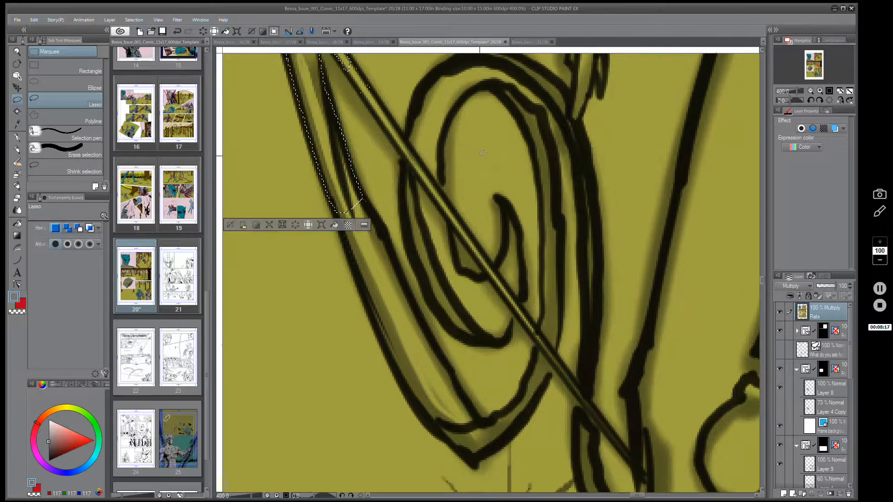
{"action": "left_click_drag", "start_coordinate": [379, 219], "coordinate": [363, 192]}
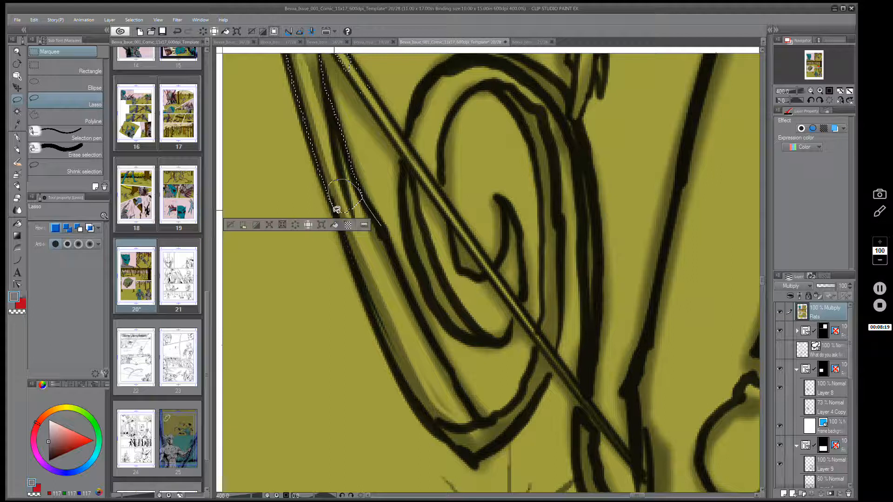
{"action": "mouse_move", "coordinate": [346, 236]}
{"action": "left_mouse_down"}
{"action": "mouse_move", "coordinate": [397, 367]}
{"action": "mouse_move", "coordinate": [441, 395]}
{"action": "mouse_move", "coordinate": [441, 347]}
{"action": "mouse_move", "coordinate": [400, 265]}
{"action": "mouse_move", "coordinate": [389, 209]}
{"action": "left_mouse_up"}
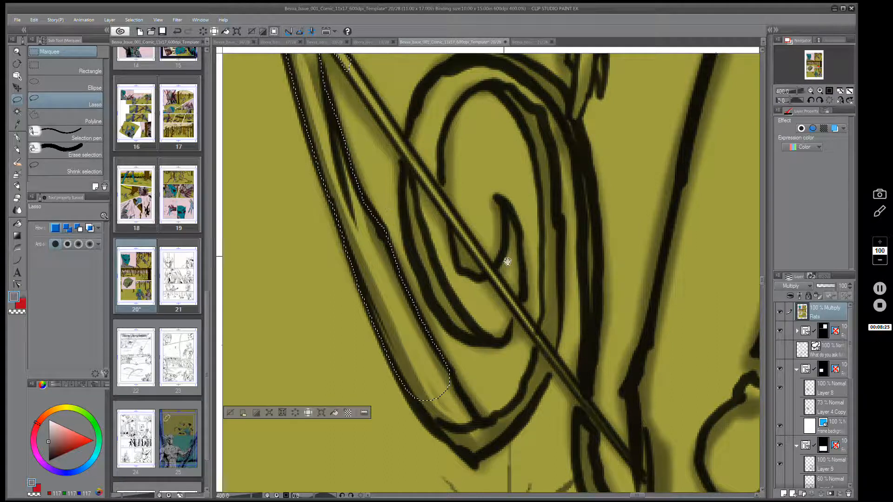
{"action": "scroll", "coordinate": [506, 259], "scroll_direction": "down", "scroll_amount": 5}
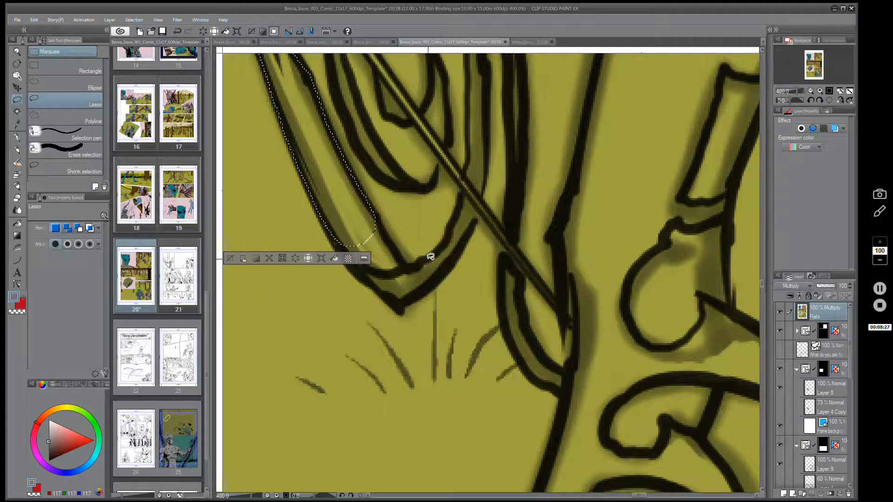
{"action": "left_click_drag", "start_coordinate": [431, 257], "coordinate": [404, 261]}
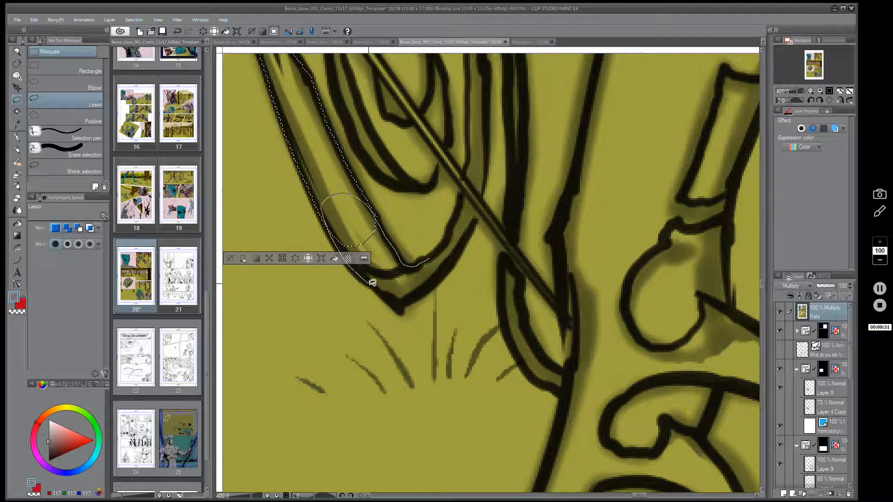
{"action": "mouse_move", "coordinate": [373, 282]}
{"action": "left_mouse_down"}
{"action": "mouse_move", "coordinate": [399, 301]}
{"action": "mouse_move", "coordinate": [410, 296]}
{"action": "mouse_move", "coordinate": [467, 237]}
{"action": "mouse_move", "coordinate": [485, 177]}
{"action": "mouse_move", "coordinate": [478, 139]}
{"action": "mouse_move", "coordinate": [450, 237]}
{"action": "left_mouse_up"}
- Lasso the rising inner strand of the coil up to its top, plus the small inner curl at the pole
{"action": "left_click_drag", "start_coordinate": [524, 183], "coordinate": [518, 355]}
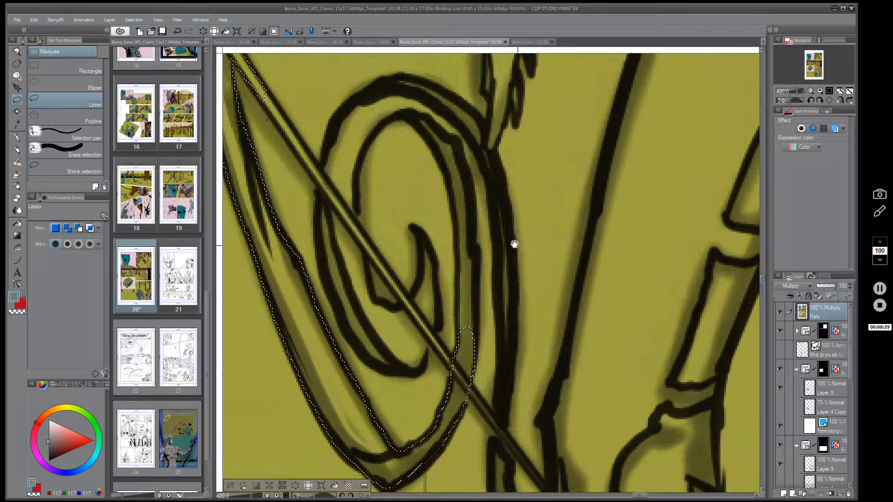
{"action": "left_click_drag", "start_coordinate": [514, 244], "coordinate": [486, 253]}
{"action": "mouse_move", "coordinate": [429, 349]}
{"action": "left_mouse_down"}
{"action": "mouse_move", "coordinate": [420, 183]}
{"action": "mouse_move", "coordinate": [386, 122]}
{"action": "mouse_move", "coordinate": [425, 147]}
{"action": "mouse_move", "coordinate": [434, 182]}
{"action": "mouse_move", "coordinate": [449, 336]}
{"action": "mouse_move", "coordinate": [438, 395]}
{"action": "left_mouse_up"}
{"action": "scroll", "coordinate": [518, 193], "scroll_direction": "down", "scroll_amount": 2}
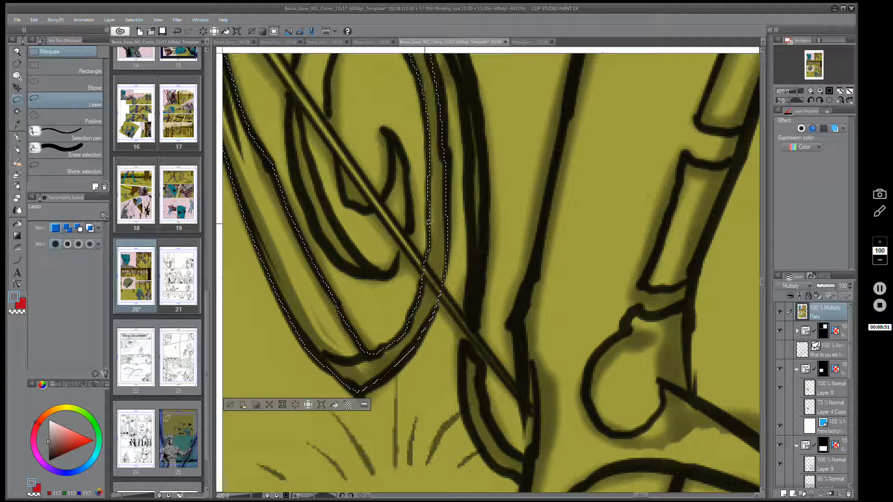
{"action": "left_click_drag", "start_coordinate": [428, 222], "coordinate": [509, 291]}
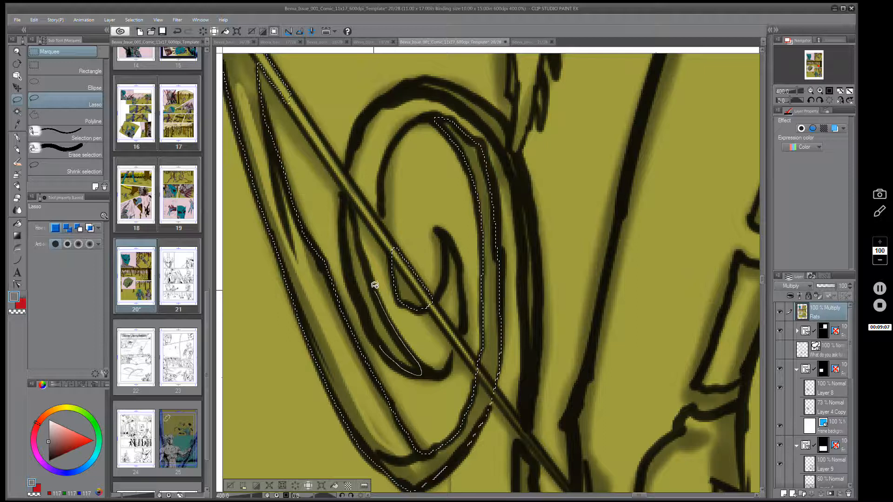
- Add the coil's strand on the near side of the pole and its curved upper end to the selection
{"action": "mouse_move", "coordinate": [360, 246]}
{"action": "left_mouse_down"}
{"action": "mouse_move", "coordinate": [356, 209]}
{"action": "mouse_move", "coordinate": [379, 217]}
{"action": "mouse_move", "coordinate": [384, 163]}
{"action": "mouse_move", "coordinate": [367, 141]}
{"action": "mouse_move", "coordinate": [356, 144]}
{"action": "mouse_move", "coordinate": [345, 195]}
{"action": "left_mouse_up"}
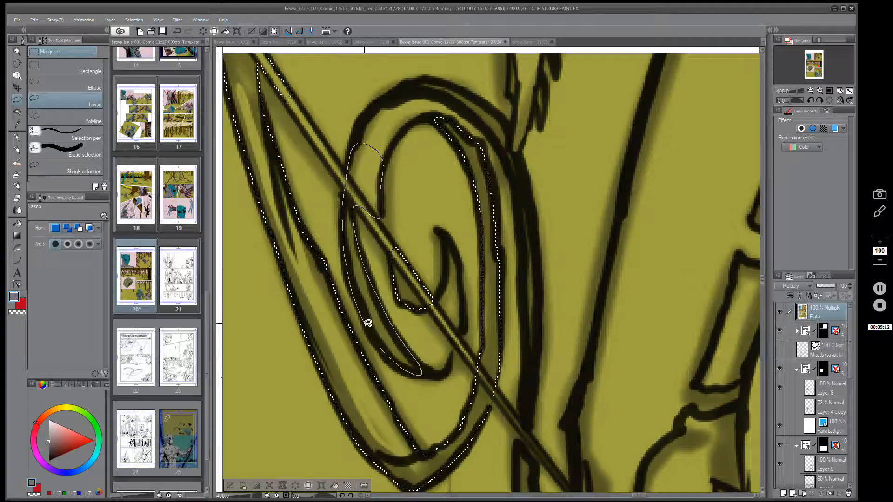
{"action": "mouse_move", "coordinate": [530, 258]}
{"action": "left_mouse_down"}
{"action": "mouse_move", "coordinate": [510, 281]}
{"action": "mouse_move", "coordinate": [488, 339]}
{"action": "left_mouse_up"}
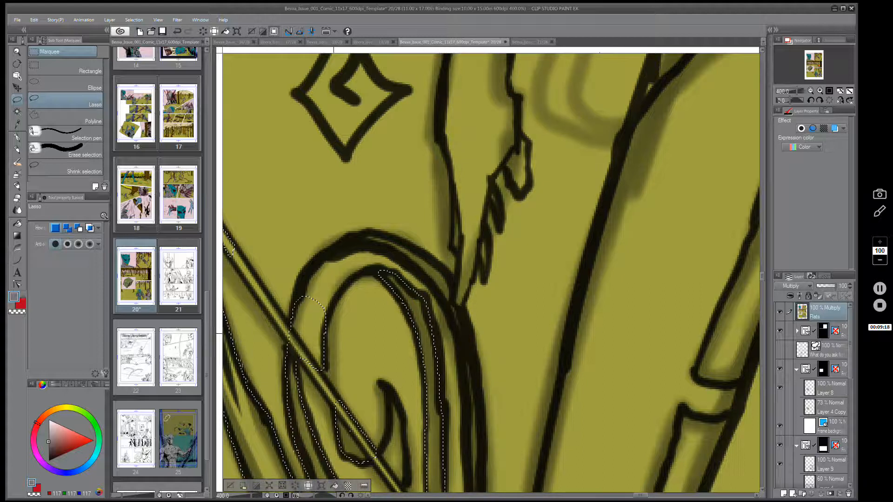
{"action": "mouse_move", "coordinate": [333, 347]}
{"action": "left_mouse_down"}
{"action": "mouse_move", "coordinate": [301, 369]}
{"action": "mouse_move", "coordinate": [296, 335]}
{"action": "left_mouse_up"}
{"action": "left_click_drag", "start_coordinate": [321, 265], "coordinate": [321, 267]}
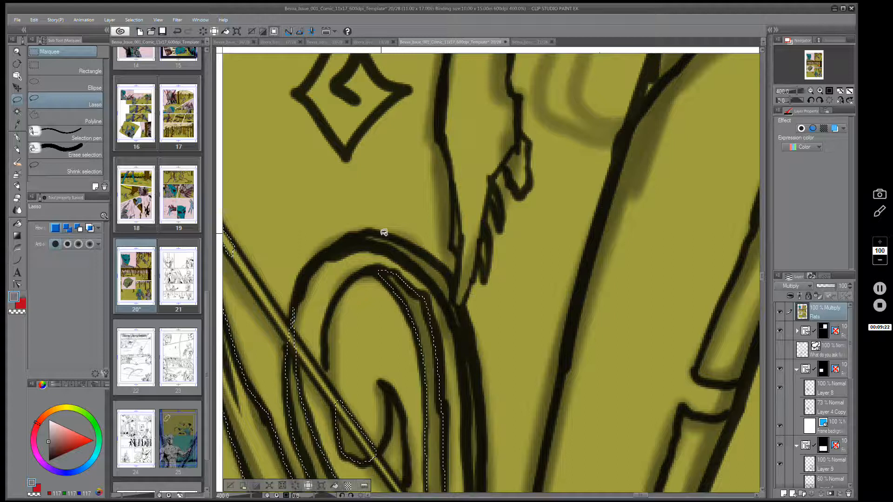
- Lasso the coil's outer strand from the top of the arch down its far side to below the pole
{"action": "left_click_drag", "start_coordinate": [377, 230], "coordinate": [359, 239]}
{"action": "left_click_drag", "start_coordinate": [418, 268], "coordinate": [441, 297]}
{"action": "left_click_drag", "start_coordinate": [466, 325], "coordinate": [457, 297]}
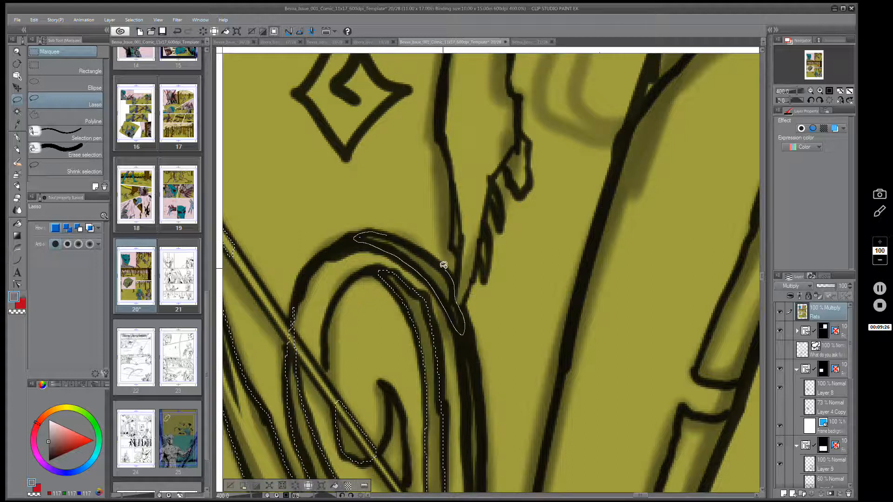
{"action": "left_click_drag", "start_coordinate": [443, 266], "coordinate": [404, 237]}
{"action": "left_click_drag", "start_coordinate": [522, 383], "coordinate": [514, 189]}
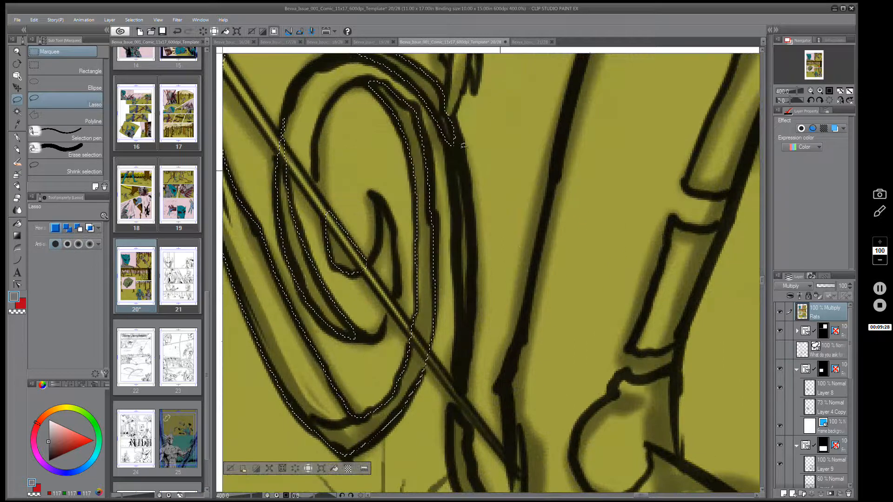
{"action": "mouse_move", "coordinate": [462, 161]}
{"action": "left_mouse_down"}
{"action": "mouse_move", "coordinate": [462, 144]}
{"action": "mouse_move", "coordinate": [449, 136]}
{"action": "mouse_move", "coordinate": [461, 300]}
{"action": "mouse_move", "coordinate": [454, 465]}
{"action": "mouse_move", "coordinate": [469, 457]}
{"action": "mouse_move", "coordinate": [466, 395]}
{"action": "left_mouse_up"}
{"action": "left_click_drag", "start_coordinate": [469, 353], "coordinate": [471, 159]}
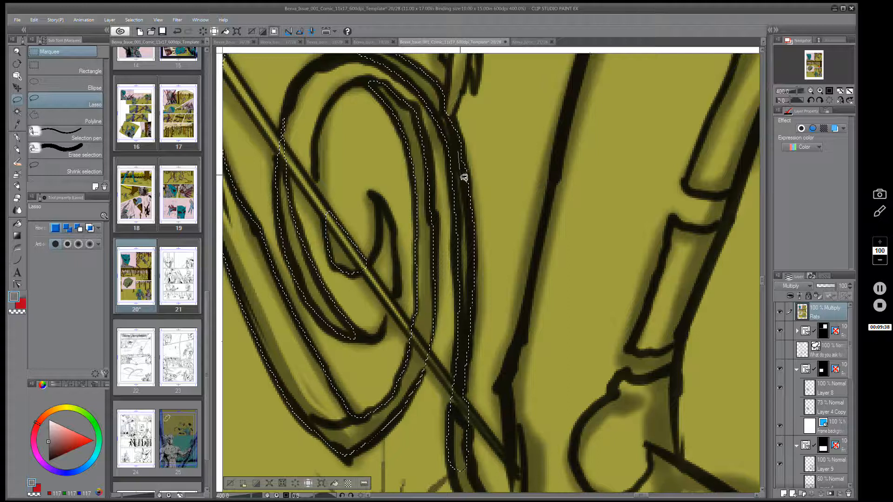
- Add the lower end of the outer strand, curving to where it meets the leg, to the selection
{"action": "left_click_drag", "start_coordinate": [500, 261], "coordinate": [493, 140]}
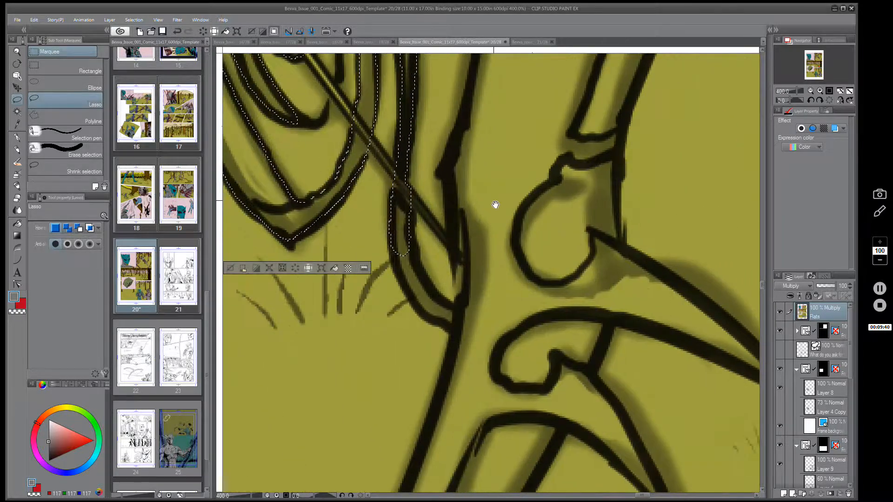
{"action": "left_click_drag", "start_coordinate": [494, 204], "coordinate": [461, 135]}
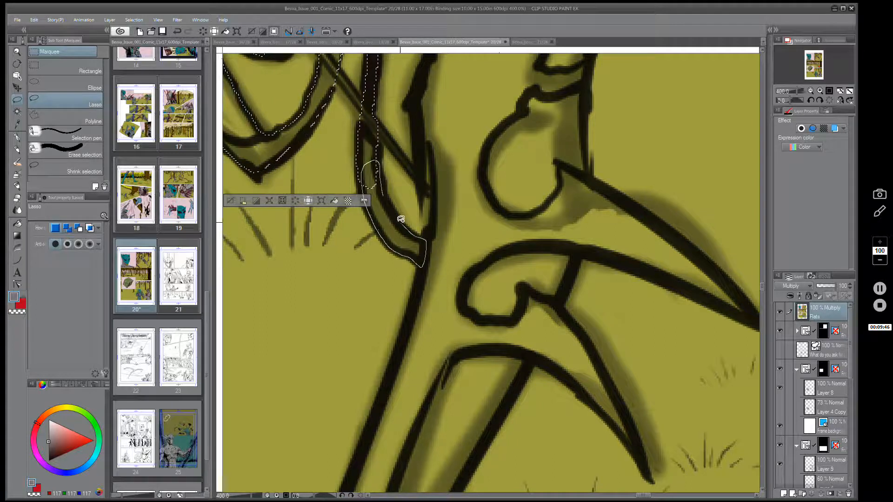
{"action": "mouse_move", "coordinate": [473, 223]}
{"action": "left_mouse_down"}
{"action": "mouse_move", "coordinate": [424, 333]}
{"action": "mouse_move", "coordinate": [429, 263]}
{"action": "left_mouse_up"}
{"action": "scroll", "coordinate": [482, 138], "scroll_direction": "down", "scroll_amount": 2}
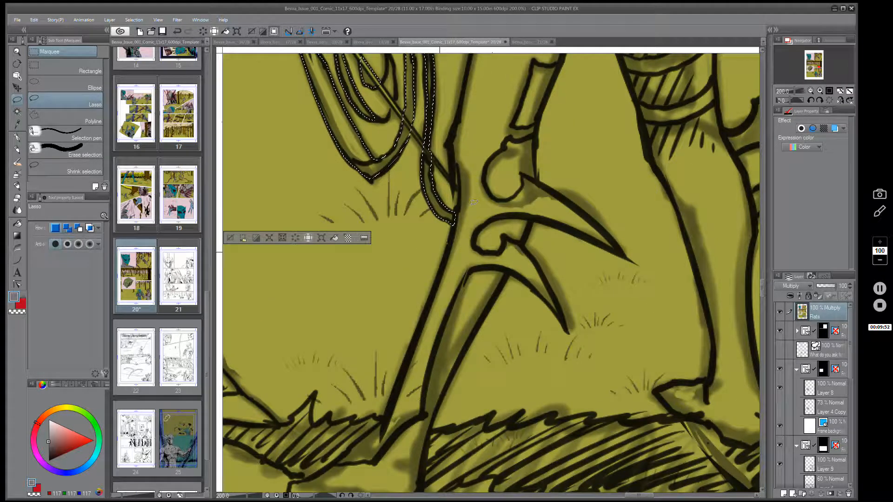
- Add the upper stretch of the slanted pole, from the hip down past the hand, to the selection
{"action": "scroll", "coordinate": [473, 202], "scroll_direction": "down", "scroll_amount": 2}
{"action": "mouse_move", "coordinate": [506, 164]}
{"action": "left_mouse_down"}
{"action": "mouse_move", "coordinate": [567, 279]}
{"action": "mouse_move", "coordinate": [511, 270]}
{"action": "mouse_move", "coordinate": [438, 232]}
{"action": "mouse_move", "coordinate": [453, 260]}
{"action": "left_mouse_up"}
{"action": "scroll", "coordinate": [414, 212], "scroll_direction": "up", "scroll_amount": 2}
{"action": "scroll", "coordinate": [469, 292], "scroll_direction": "up", "scroll_amount": 4}
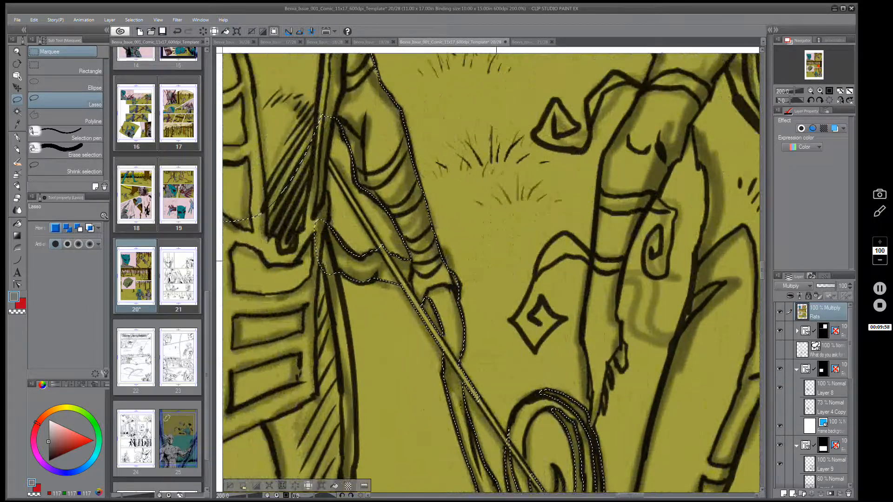
{"action": "scroll", "coordinate": [468, 292], "scroll_direction": "down", "scroll_amount": 2}
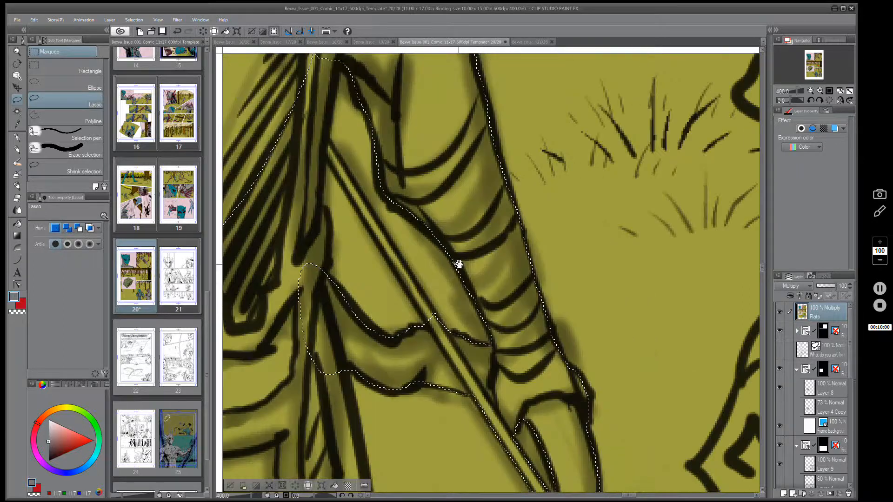
{"action": "left_click_drag", "start_coordinate": [458, 259], "coordinate": [457, 187]}
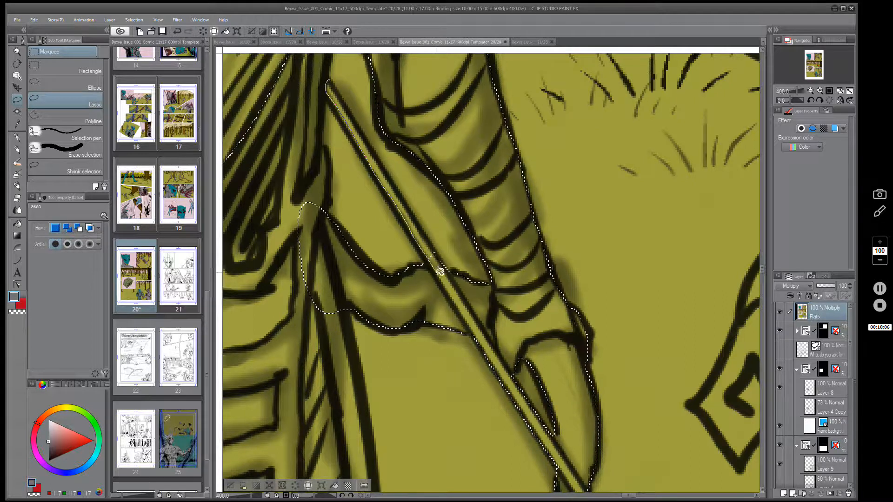
{"action": "left_click_drag", "start_coordinate": [469, 318], "coordinate": [523, 414]}
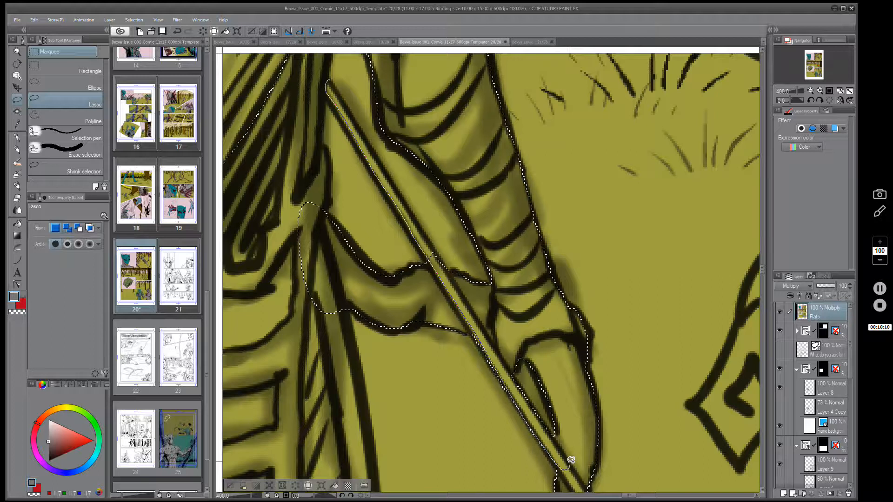
{"action": "mouse_move", "coordinate": [614, 432]}
{"action": "left_mouse_down"}
{"action": "mouse_move", "coordinate": [624, 421]}
{"action": "mouse_move", "coordinate": [587, 372]}
{"action": "left_mouse_up"}
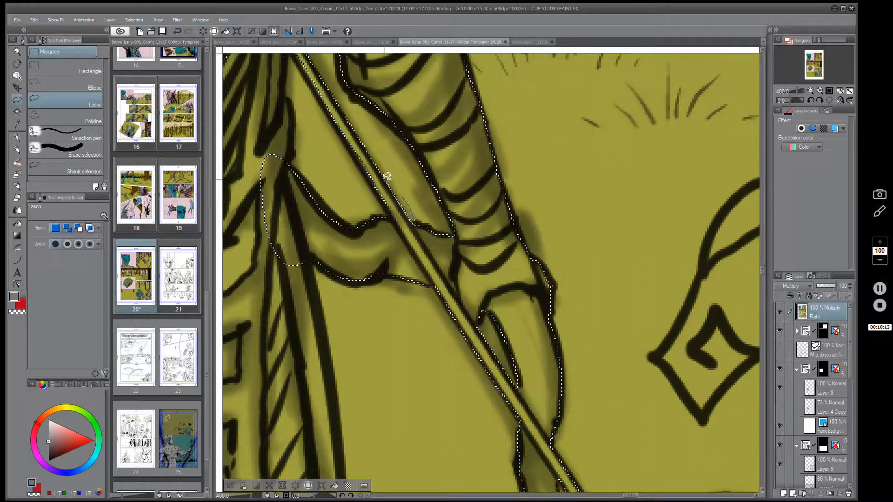
{"action": "mouse_move", "coordinate": [496, 260]}
{"action": "left_mouse_down"}
{"action": "mouse_move", "coordinate": [392, 158]}
{"action": "mouse_move", "coordinate": [459, 269]}
{"action": "left_mouse_up"}
{"action": "left_click_drag", "start_coordinate": [301, 151], "coordinate": [334, 197]}
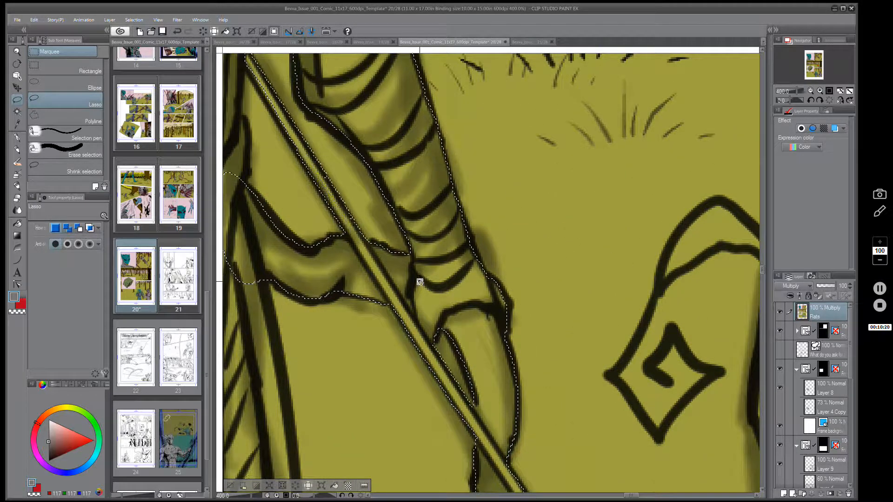
- Extend the pole's selection from below the hand down to the near side of the coil
{"action": "mouse_move", "coordinate": [535, 403]}
{"action": "left_mouse_down"}
{"action": "mouse_move", "coordinate": [512, 371]}
{"action": "mouse_move", "coordinate": [451, 193]}
{"action": "left_mouse_up"}
{"action": "mouse_move", "coordinate": [530, 302]}
{"action": "left_mouse_down"}
{"action": "mouse_move", "coordinate": [493, 309]}
{"action": "mouse_move", "coordinate": [460, 277]}
{"action": "left_mouse_up"}
{"action": "mouse_move", "coordinate": [411, 260]}
{"action": "left_mouse_down"}
{"action": "mouse_move", "coordinate": [374, 207]}
{"action": "mouse_move", "coordinate": [355, 149]}
{"action": "left_mouse_up"}
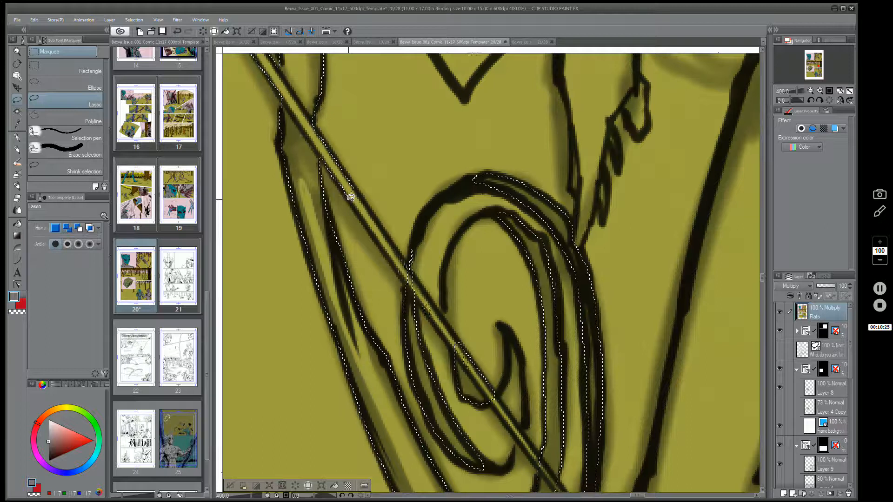
{"action": "left_click_drag", "start_coordinate": [364, 205], "coordinate": [433, 309]}
{"action": "mouse_move", "coordinate": [449, 340]}
{"action": "left_mouse_down"}
{"action": "mouse_move", "coordinate": [440, 339]}
{"action": "mouse_move", "coordinate": [484, 299]}
{"action": "mouse_move", "coordinate": [439, 308]}
{"action": "left_mouse_up"}
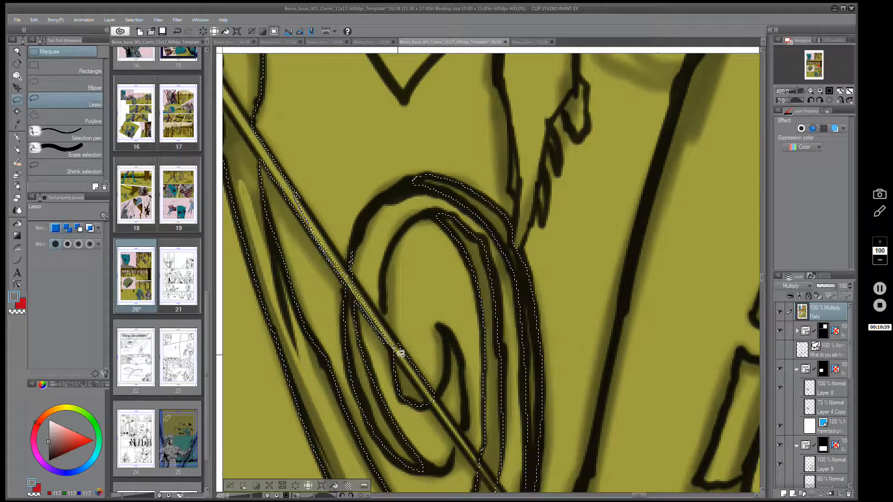
- Lasso the pole where it crosses the coil's inner curl and strands, down to its tip at the other figure's leg
{"action": "left_click_drag", "start_coordinate": [488, 403], "coordinate": [473, 291]}
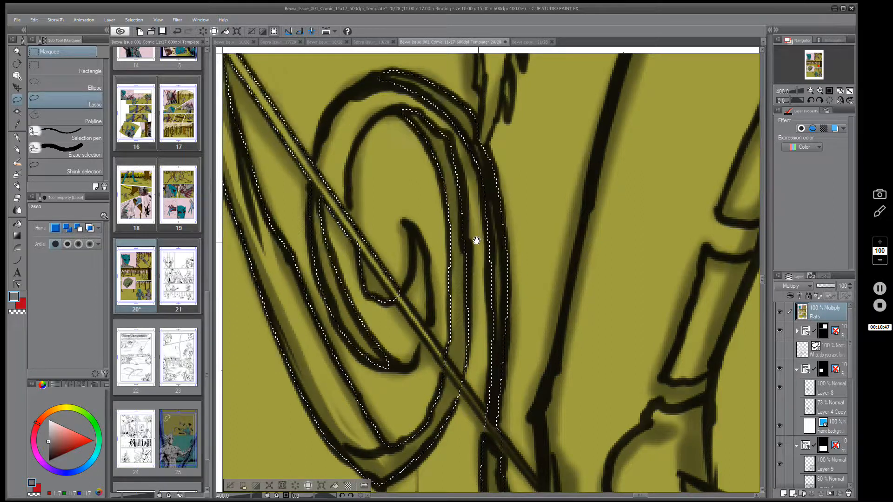
{"action": "left_click_drag", "start_coordinate": [472, 239], "coordinate": [448, 221]}
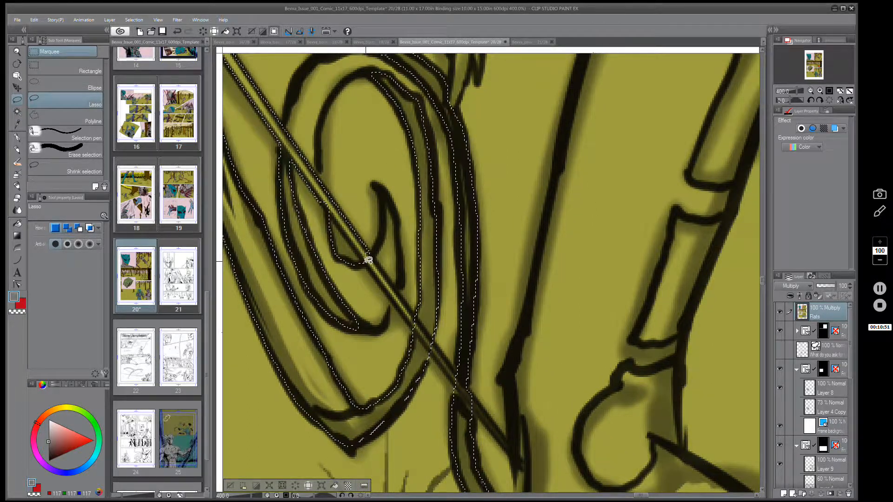
{"action": "left_click_drag", "start_coordinate": [369, 260], "coordinate": [392, 290]}
{"action": "mouse_move", "coordinate": [412, 320]}
{"action": "left_mouse_down"}
{"action": "mouse_move", "coordinate": [459, 382]}
{"action": "mouse_move", "coordinate": [445, 282]}
{"action": "mouse_move", "coordinate": [423, 251]}
{"action": "left_mouse_up"}
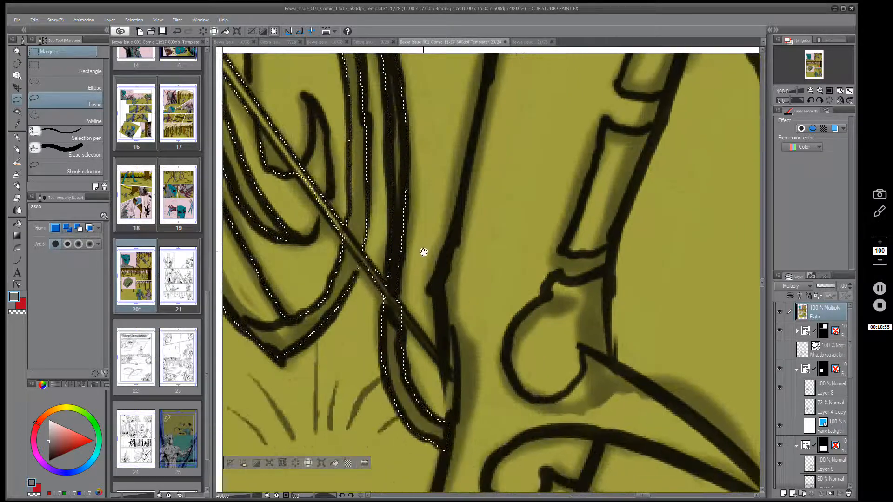
{"action": "left_click_drag", "start_coordinate": [295, 167], "coordinate": [311, 180]}
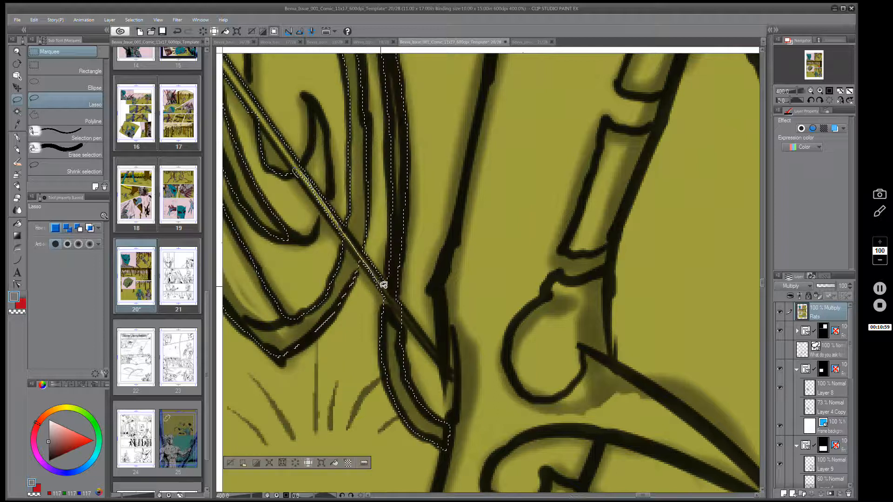
{"action": "mouse_move", "coordinate": [452, 337]}
{"action": "left_mouse_down"}
{"action": "mouse_move", "coordinate": [434, 283]}
{"action": "mouse_move", "coordinate": [390, 207]}
{"action": "left_mouse_up"}
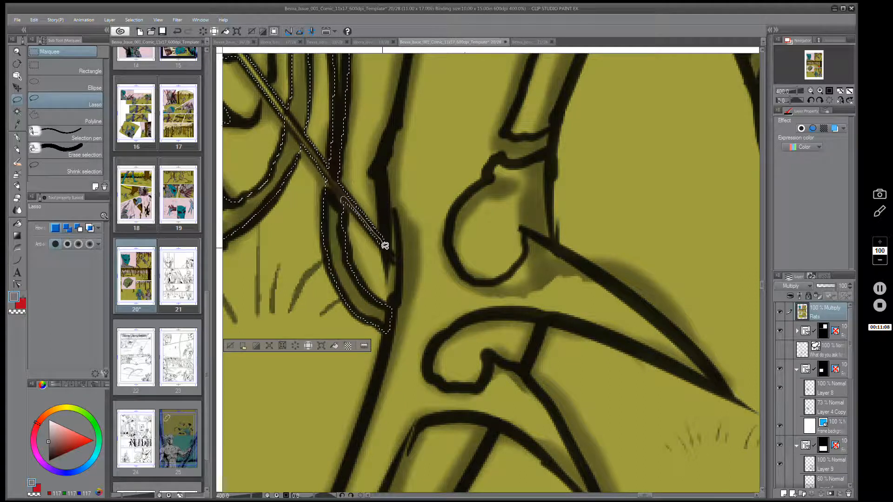
- Add the figure's waist and upper hip beside the pole to the selection, closing the gap below the torso
{"action": "left_click_drag", "start_coordinate": [536, 278], "coordinate": [668, 251]}
{"action": "scroll", "coordinate": [668, 252], "scroll_direction": "down", "scroll_amount": 7}
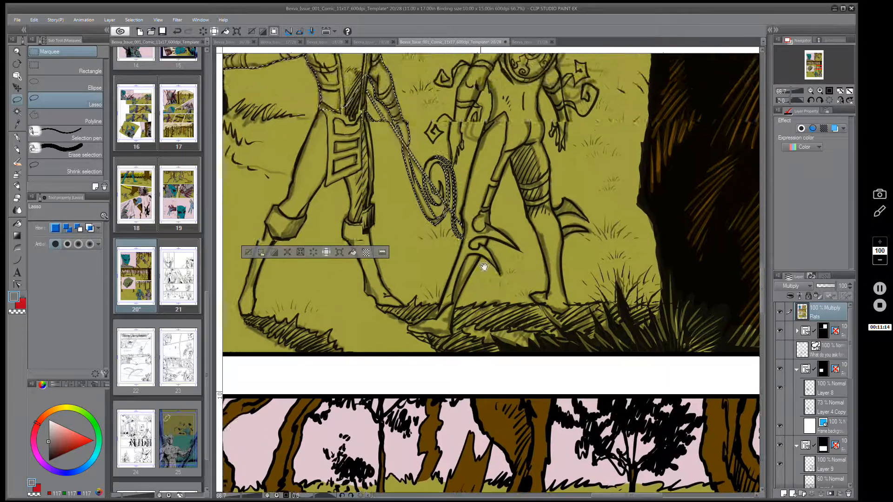
{"action": "scroll", "coordinate": [510, 211], "scroll_direction": "up", "scroll_amount": 1}
{"action": "left_click_drag", "start_coordinate": [509, 212], "coordinate": [603, 230]}
{"action": "scroll", "coordinate": [445, 215], "scroll_direction": "up", "scroll_amount": 2}
{"action": "scroll", "coordinate": [445, 214], "scroll_direction": "up", "scroll_amount": 2}
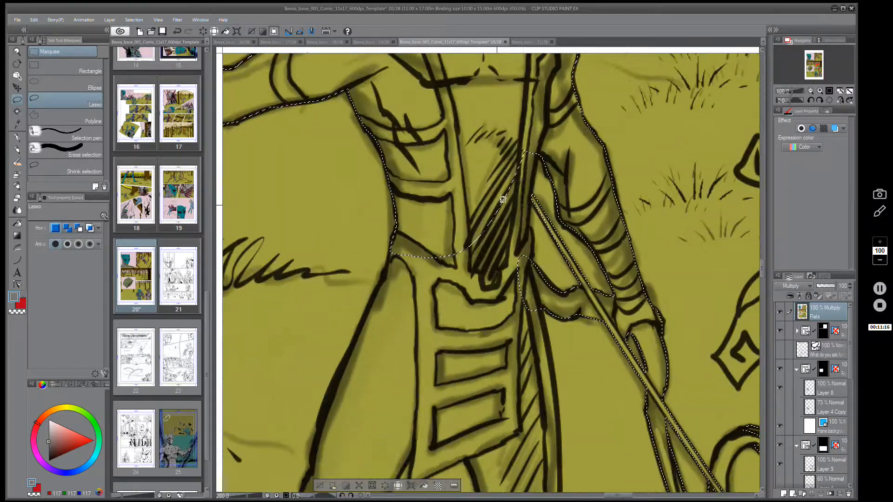
{"action": "left_click_drag", "start_coordinate": [548, 267], "coordinate": [526, 160]}
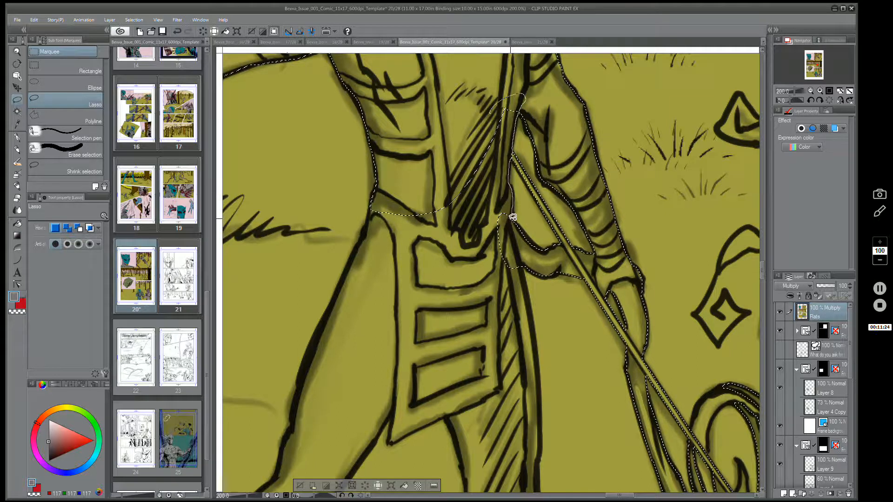
{"action": "left_click_drag", "start_coordinate": [512, 226], "coordinate": [519, 256]}
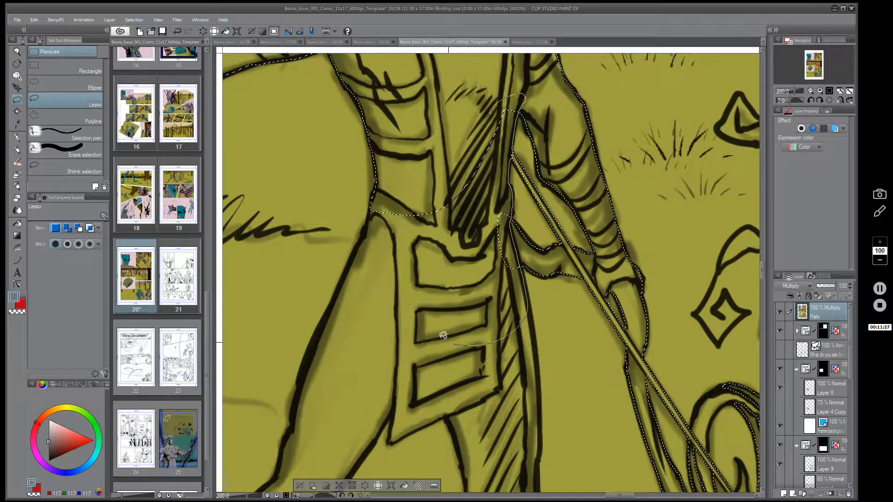
{"action": "left_click_drag", "start_coordinate": [444, 335], "coordinate": [409, 279]}
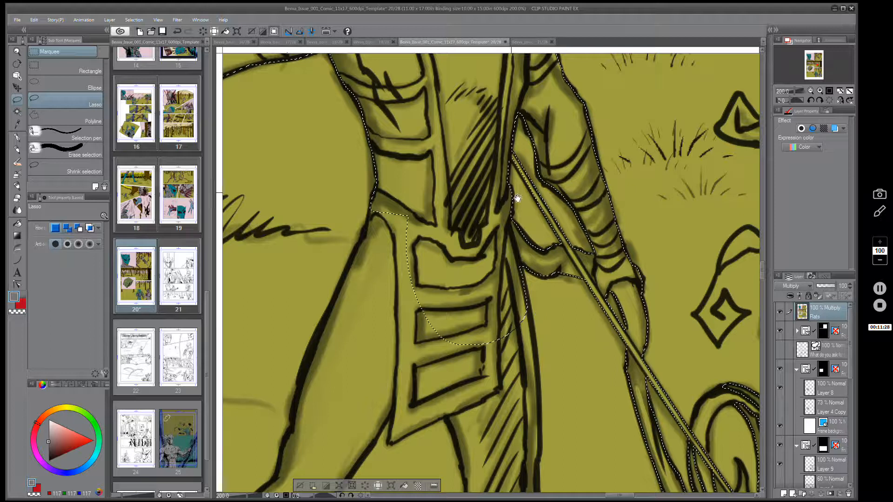
{"action": "mouse_move", "coordinate": [518, 199]}
{"action": "left_mouse_down"}
{"action": "mouse_move", "coordinate": [508, 175]}
{"action": "mouse_move", "coordinate": [552, 225]}
{"action": "mouse_move", "coordinate": [503, 148]}
{"action": "left_mouse_up"}
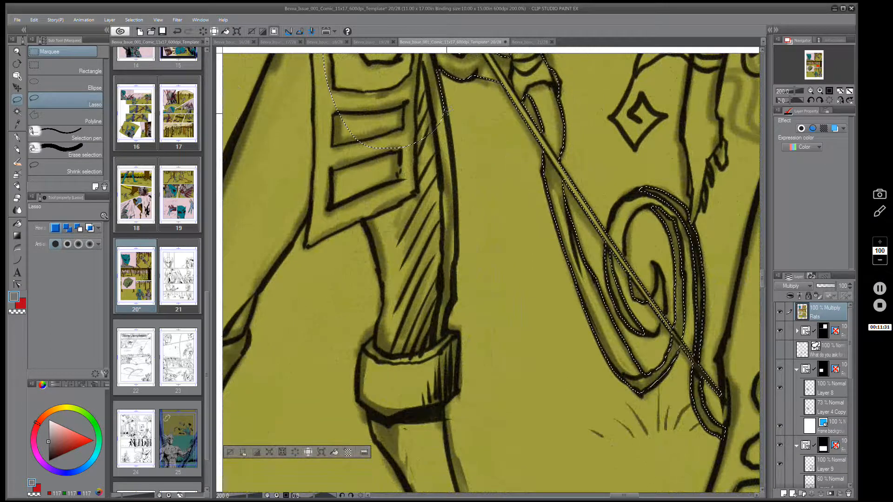
- Lasso the outer side of the striped thigh, the knee cuff and the upper shin on the coil side
{"action": "mouse_move", "coordinate": [449, 121]}
{"action": "left_mouse_down"}
{"action": "mouse_move", "coordinate": [441, 97]}
{"action": "mouse_move", "coordinate": [412, 102]}
{"action": "mouse_move", "coordinate": [391, 145]}
{"action": "mouse_move", "coordinate": [401, 322]}
{"action": "mouse_move", "coordinate": [414, 360]}
{"action": "mouse_move", "coordinate": [431, 358]}
{"action": "mouse_move", "coordinate": [447, 338]}
{"action": "mouse_move", "coordinate": [457, 245]}
{"action": "mouse_move", "coordinate": [448, 140]}
{"action": "left_mouse_up"}
{"action": "left_click_drag", "start_coordinate": [516, 400], "coordinate": [490, 249]}
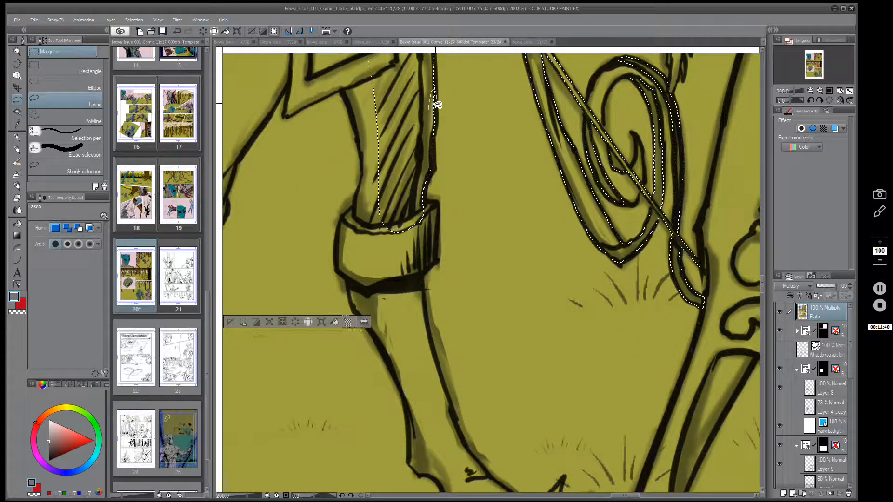
{"action": "left_click_drag", "start_coordinate": [467, 287], "coordinate": [456, 231]}
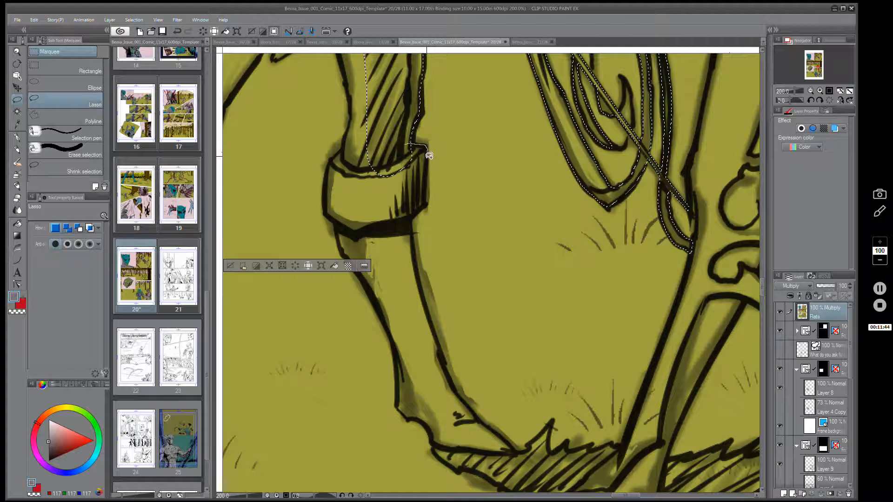
{"action": "left_click_drag", "start_coordinate": [426, 182], "coordinate": [426, 203]}
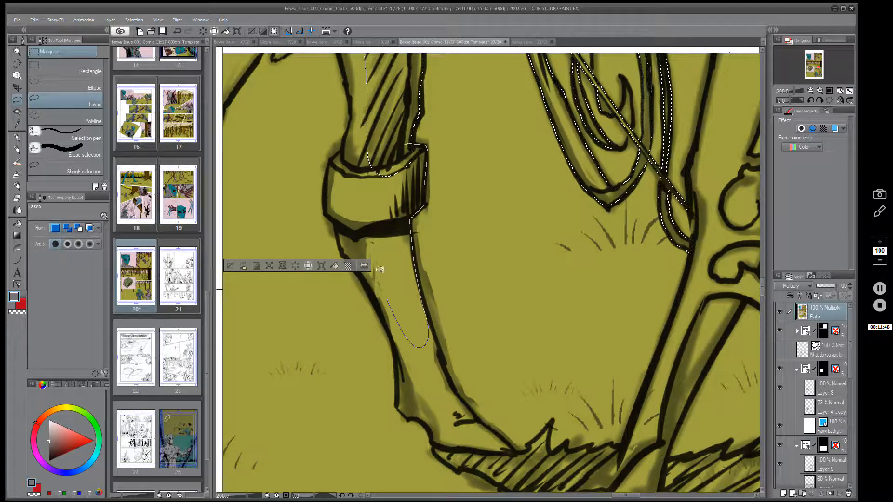
{"action": "left_click_drag", "start_coordinate": [380, 269], "coordinate": [372, 251]}
- Add the front edge of the same leg's lower shin and the foot down to the toe to the selection
{"action": "mouse_move", "coordinate": [417, 278]}
{"action": "left_mouse_down"}
{"action": "mouse_move", "coordinate": [450, 374]}
{"action": "mouse_move", "coordinate": [479, 419]}
{"action": "mouse_move", "coordinate": [424, 385]}
{"action": "mouse_move", "coordinate": [446, 425]}
{"action": "left_mouse_up"}
{"action": "left_click_drag", "start_coordinate": [515, 419], "coordinate": [492, 381]}
{"action": "scroll", "coordinate": [492, 381], "scroll_direction": "up", "scroll_amount": 6}
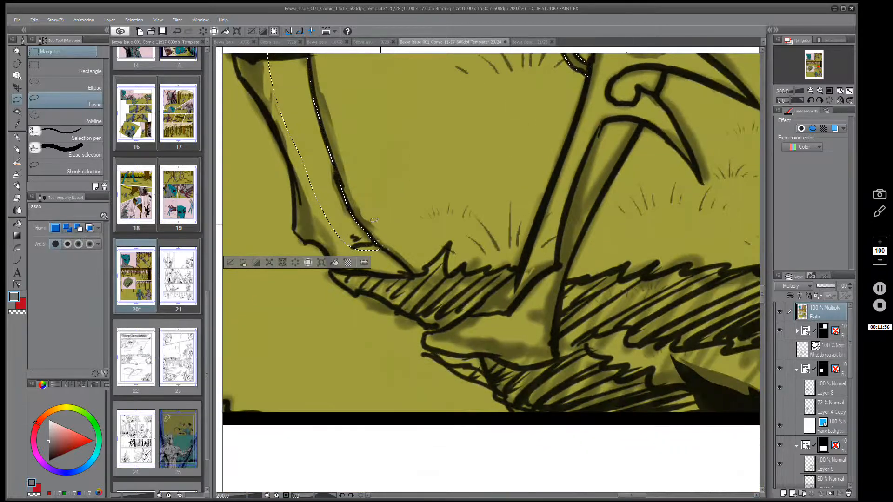
{"action": "mouse_move", "coordinate": [327, 208]}
{"action": "left_mouse_down"}
{"action": "mouse_move", "coordinate": [331, 186]}
{"action": "mouse_move", "coordinate": [367, 227]}
{"action": "left_mouse_up"}
{"action": "mouse_move", "coordinate": [426, 290]}
{"action": "left_mouse_down"}
{"action": "mouse_move", "coordinate": [425, 328]}
{"action": "mouse_move", "coordinate": [432, 302]}
{"action": "mouse_move", "coordinate": [552, 395]}
{"action": "mouse_move", "coordinate": [560, 420]}
{"action": "mouse_move", "coordinate": [313, 399]}
{"action": "mouse_move", "coordinate": [313, 235]}
{"action": "left_mouse_up"}
{"action": "mouse_move", "coordinate": [436, 355]}
{"action": "left_mouse_down"}
{"action": "mouse_move", "coordinate": [468, 247]}
{"action": "mouse_move", "coordinate": [534, 239]}
{"action": "mouse_move", "coordinate": [458, 309]}
{"action": "mouse_move", "coordinate": [467, 269]}
{"action": "left_mouse_up"}
- Lasso the back edge of that shin from the heel up to the cuff, undoing and retracing the last piece
{"action": "scroll", "coordinate": [467, 246], "scroll_direction": "down", "scroll_amount": 5}
{"action": "scroll", "coordinate": [406, 293], "scroll_direction": "up", "scroll_amount": 5}
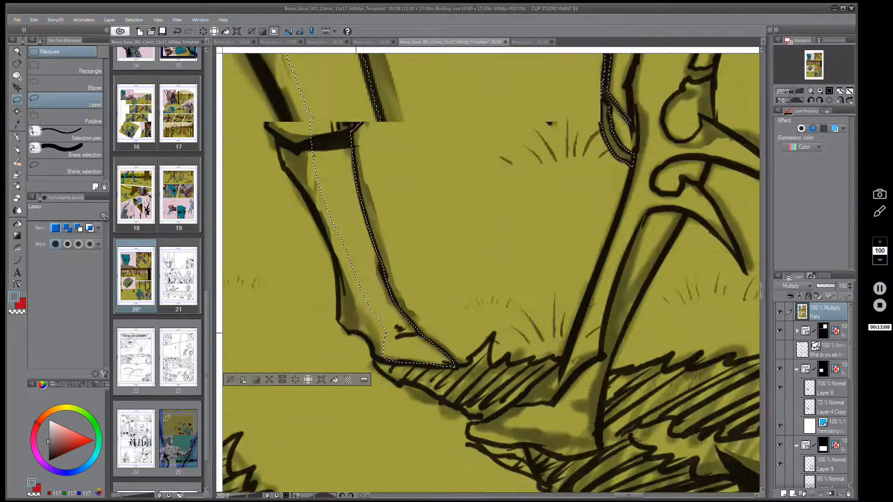
{"action": "mouse_move", "coordinate": [427, 316]}
{"action": "left_mouse_down"}
{"action": "mouse_move", "coordinate": [446, 324]}
{"action": "mouse_move", "coordinate": [452, 416]}
{"action": "mouse_move", "coordinate": [423, 408]}
{"action": "mouse_move", "coordinate": [394, 366]}
{"action": "mouse_move", "coordinate": [350, 334]}
{"action": "mouse_move", "coordinate": [337, 200]}
{"action": "mouse_move", "coordinate": [299, 114]}
{"action": "mouse_move", "coordinate": [316, 86]}
{"action": "left_mouse_up"}
{"action": "left_click_drag", "start_coordinate": [394, 151], "coordinate": [547, 419]}
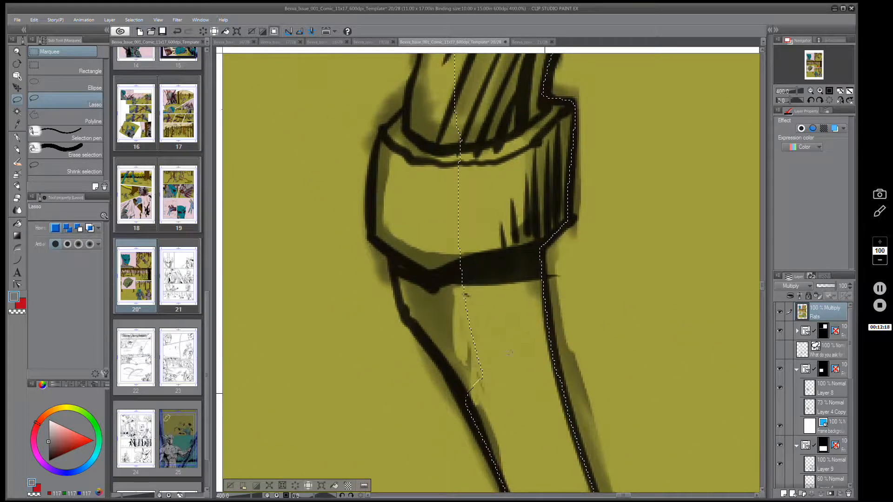
{"action": "key", "text": "ctrl+z"}
{"action": "left_click_drag", "start_coordinate": [486, 310], "coordinate": [503, 368]}
{"action": "mouse_move", "coordinate": [480, 402]}
{"action": "left_mouse_down"}
{"action": "mouse_move", "coordinate": [402, 307]}
{"action": "mouse_move", "coordinate": [398, 282]}
{"action": "left_mouse_up"}
- Add the cuff's back side, the inner thigh and the other leg's inner thigh down to its cuff to the selection
{"action": "mouse_move", "coordinate": [394, 251]}
{"action": "left_mouse_down"}
{"action": "mouse_move", "coordinate": [371, 235]}
{"action": "mouse_move", "coordinate": [369, 210]}
{"action": "mouse_move", "coordinate": [386, 127]}
{"action": "mouse_move", "coordinate": [430, 71]}
{"action": "mouse_move", "coordinate": [489, 82]}
{"action": "mouse_move", "coordinate": [490, 156]}
{"action": "mouse_move", "coordinate": [428, 358]}
{"action": "left_mouse_up"}
{"action": "mouse_move", "coordinate": [416, 259]}
{"action": "left_mouse_down"}
{"action": "mouse_move", "coordinate": [422, 333]}
{"action": "mouse_move", "coordinate": [395, 368]}
{"action": "mouse_move", "coordinate": [356, 361]}
{"action": "mouse_move", "coordinate": [364, 280]}
{"action": "mouse_move", "coordinate": [331, 158]}
{"action": "mouse_move", "coordinate": [249, 188]}
{"action": "mouse_move", "coordinate": [257, 128]}
{"action": "mouse_move", "coordinate": [425, 77]}
{"action": "left_mouse_up"}
{"action": "mouse_move", "coordinate": [375, 239]}
{"action": "left_mouse_down"}
{"action": "mouse_move", "coordinate": [608, 355]}
{"action": "mouse_move", "coordinate": [612, 367]}
{"action": "left_mouse_up"}
{"action": "mouse_move", "coordinate": [525, 77]}
{"action": "left_mouse_down"}
{"action": "mouse_move", "coordinate": [647, 120]}
{"action": "mouse_move", "coordinate": [556, 245]}
{"action": "mouse_move", "coordinate": [487, 304]}
{"action": "mouse_move", "coordinate": [446, 323]}
{"action": "mouse_move", "coordinate": [451, 272]}
{"action": "mouse_move", "coordinate": [343, 431]}
{"action": "mouse_move", "coordinate": [277, 396]}
{"action": "mouse_move", "coordinate": [539, 70]}
{"action": "mouse_move", "coordinate": [528, 77]}
{"action": "left_mouse_up"}
{"action": "mouse_move", "coordinate": [416, 413]}
{"action": "left_mouse_down"}
{"action": "mouse_move", "coordinate": [507, 119]}
{"action": "mouse_move", "coordinate": [623, 94]}
{"action": "left_mouse_up"}
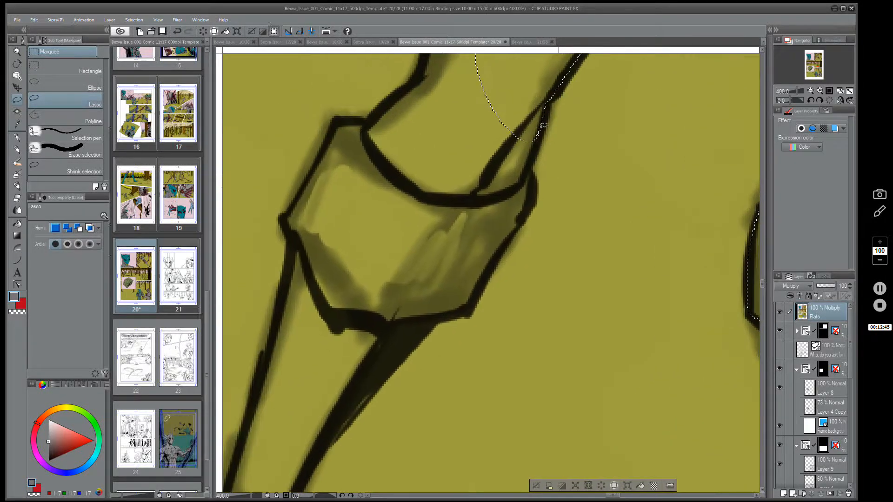
- Lasso the inner edge of the other leg along its cuff and shin toward the ankle
{"action": "mouse_move", "coordinate": [500, 80]}
{"action": "left_mouse_down"}
{"action": "mouse_move", "coordinate": [550, 97]}
{"action": "mouse_move", "coordinate": [525, 217]}
{"action": "mouse_move", "coordinate": [472, 303]}
{"action": "mouse_move", "coordinate": [424, 320]}
{"action": "mouse_move", "coordinate": [319, 456]}
{"action": "mouse_move", "coordinate": [376, 236]}
{"action": "left_mouse_up"}
{"action": "left_click_drag", "start_coordinate": [488, 332], "coordinate": [586, 70]}
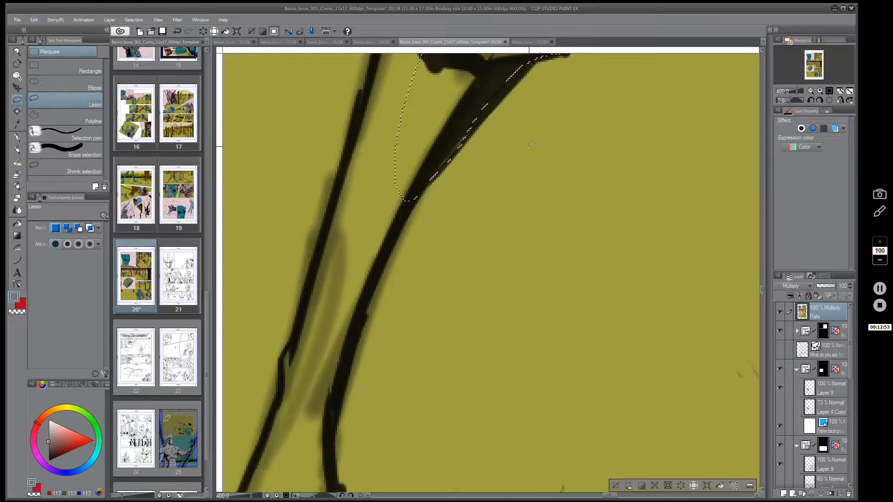
{"action": "mouse_move", "coordinate": [411, 135]}
{"action": "left_mouse_down"}
{"action": "mouse_move", "coordinate": [429, 156]}
{"action": "mouse_move", "coordinate": [355, 335]}
{"action": "mouse_move", "coordinate": [310, 389]}
{"action": "mouse_move", "coordinate": [391, 207]}
{"action": "mouse_move", "coordinate": [392, 131]}
{"action": "mouse_move", "coordinate": [426, 99]}
{"action": "mouse_move", "coordinate": [363, 237]}
{"action": "mouse_move", "coordinate": [391, 139]}
{"action": "left_mouse_up"}
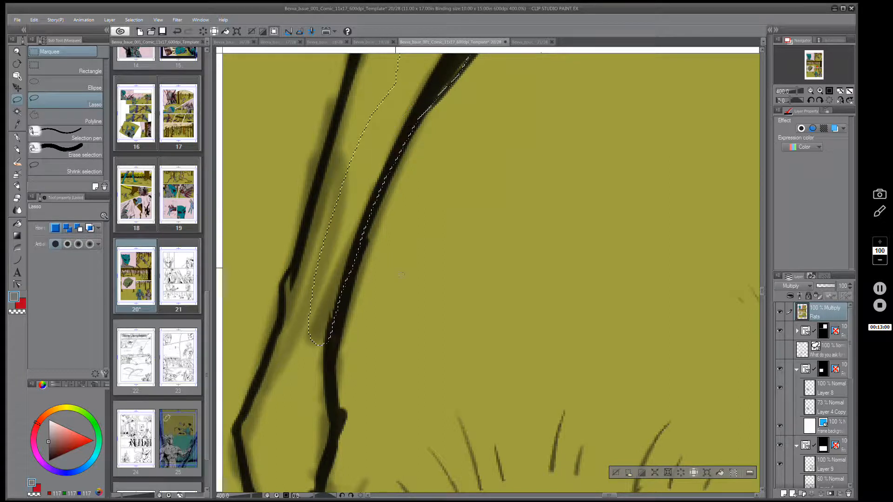
{"action": "mouse_move", "coordinate": [428, 314]}
{"action": "left_mouse_down"}
{"action": "mouse_move", "coordinate": [432, 261]}
{"action": "mouse_move", "coordinate": [361, 149]}
{"action": "mouse_move", "coordinate": [349, 150]}
{"action": "mouse_move", "coordinate": [360, 276]}
{"action": "mouse_move", "coordinate": [334, 350]}
{"action": "mouse_move", "coordinate": [291, 355]}
{"action": "mouse_move", "coordinate": [274, 344]}
{"action": "mouse_move", "coordinate": [263, 297]}
{"action": "mouse_move", "coordinate": [302, 131]}
{"action": "mouse_move", "coordinate": [335, 92]}
{"action": "mouse_move", "coordinate": [371, 90]}
{"action": "mouse_move", "coordinate": [329, 383]}
{"action": "mouse_move", "coordinate": [277, 412]}
{"action": "mouse_move", "coordinate": [277, 378]}
{"action": "mouse_move", "coordinate": [311, 270]}
{"action": "left_mouse_up"}
- Add the other leg's foot, outer shin edge and outer side of the cuff to the selection
{"action": "mouse_move", "coordinate": [336, 235]}
{"action": "left_mouse_down"}
{"action": "mouse_move", "coordinate": [297, 335]}
{"action": "mouse_move", "coordinate": [303, 287]}
{"action": "mouse_move", "coordinate": [337, 237]}
{"action": "left_mouse_up"}
{"action": "left_click_drag", "start_coordinate": [350, 194], "coordinate": [355, 319]}
{"action": "mouse_move", "coordinate": [368, 238]}
{"action": "left_mouse_down"}
{"action": "mouse_move", "coordinate": [356, 283]}
{"action": "mouse_move", "coordinate": [307, 361]}
{"action": "mouse_move", "coordinate": [265, 375]}
{"action": "mouse_move", "coordinate": [307, 198]}
{"action": "mouse_move", "coordinate": [300, 173]}
{"action": "left_mouse_up"}
{"action": "mouse_move", "coordinate": [312, 153]}
{"action": "left_mouse_down"}
{"action": "mouse_move", "coordinate": [351, 79]}
{"action": "mouse_move", "coordinate": [366, 74]}
{"action": "mouse_move", "coordinate": [437, 60]}
{"action": "mouse_move", "coordinate": [489, 83]}
{"action": "left_mouse_up"}
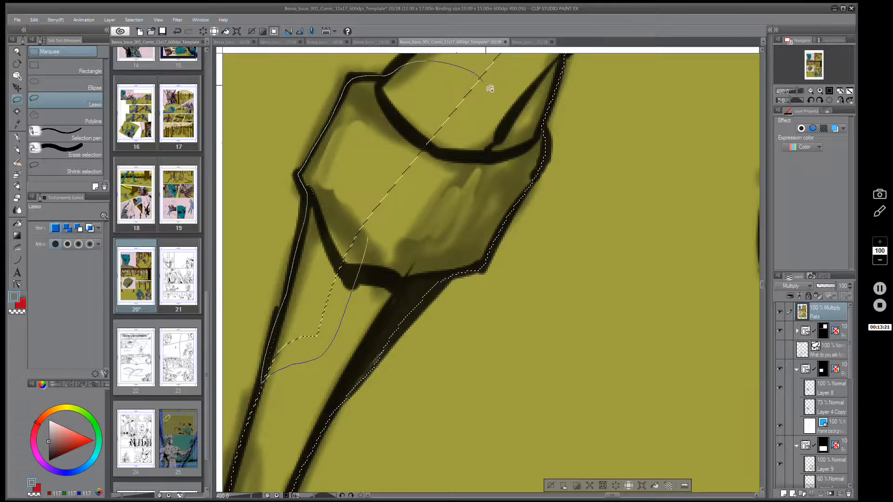
- Lasso the outer thigh from the cuff up to the waist, joining it to the torso selection
{"action": "left_click_drag", "start_coordinate": [504, 116], "coordinate": [392, 372]}
{"action": "mouse_move", "coordinate": [399, 161]}
{"action": "left_mouse_down"}
{"action": "mouse_move", "coordinate": [409, 174]}
{"action": "mouse_move", "coordinate": [351, 385]}
{"action": "mouse_move", "coordinate": [265, 361]}
{"action": "mouse_move", "coordinate": [315, 309]}
{"action": "mouse_move", "coordinate": [352, 174]}
{"action": "mouse_move", "coordinate": [392, 75]}
{"action": "mouse_move", "coordinate": [502, 95]}
{"action": "mouse_move", "coordinate": [452, 371]}
{"action": "mouse_move", "coordinate": [531, 285]}
{"action": "left_mouse_up"}
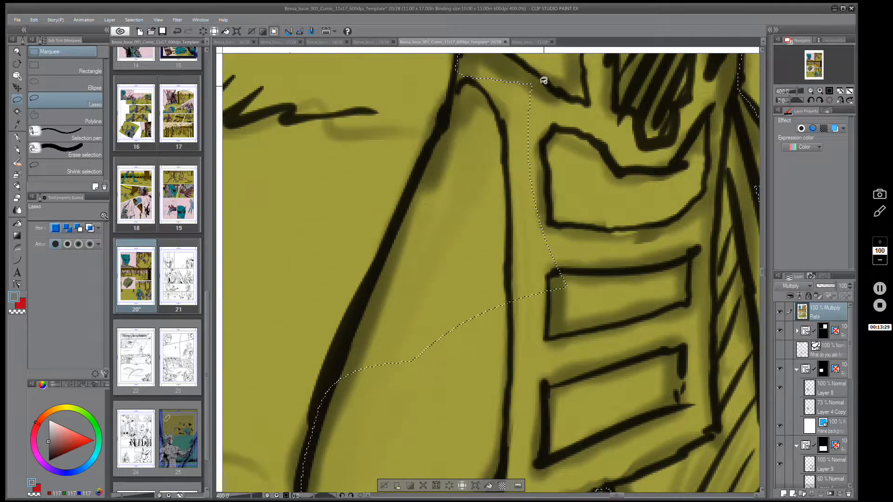
{"action": "mouse_move", "coordinate": [483, 68]}
{"action": "left_mouse_down"}
{"action": "mouse_move", "coordinate": [514, 389]}
{"action": "mouse_move", "coordinate": [332, 411]}
{"action": "mouse_move", "coordinate": [336, 367]}
{"action": "mouse_move", "coordinate": [457, 88]}
{"action": "mouse_move", "coordinate": [492, 68]}
{"action": "left_mouse_up"}
{"action": "middle_click", "coordinate": [531, 135]}
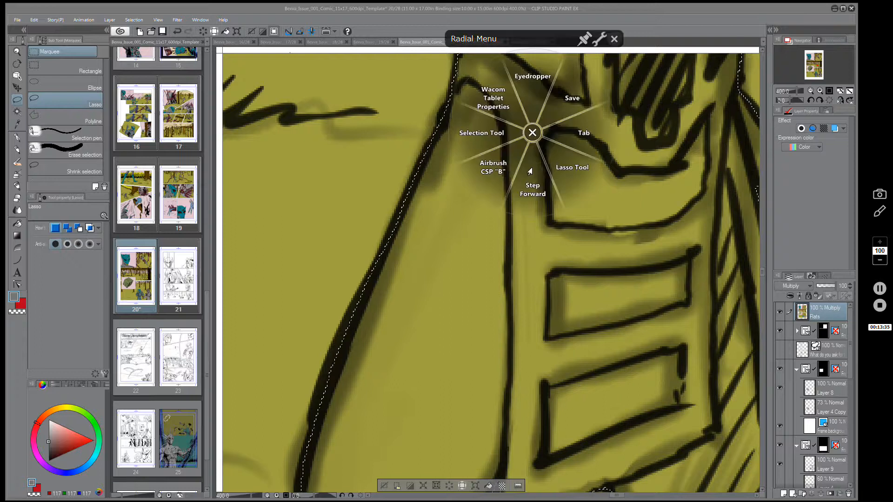
{"action": "left_click", "coordinate": [531, 133]}
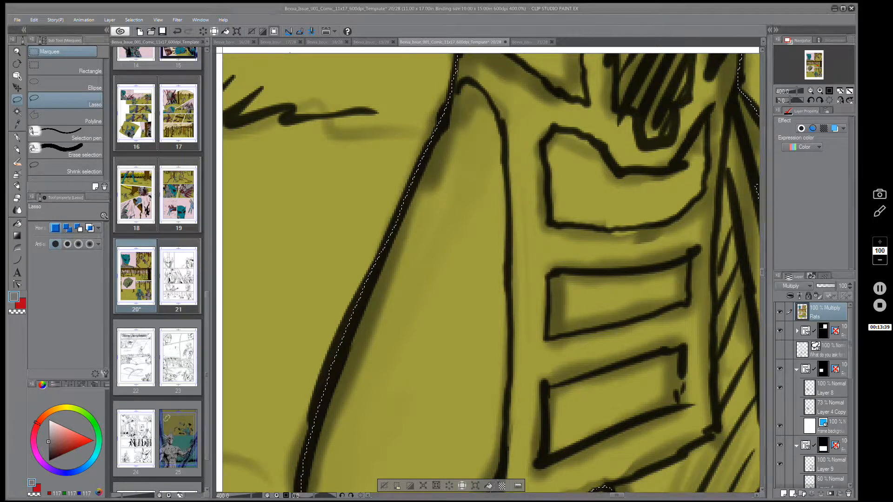
- Refine the lasso selection along the upper end of the pole beside the figure's waist
{"action": "scroll", "coordinate": [437, 135], "scroll_direction": "down", "scroll_amount": 1}
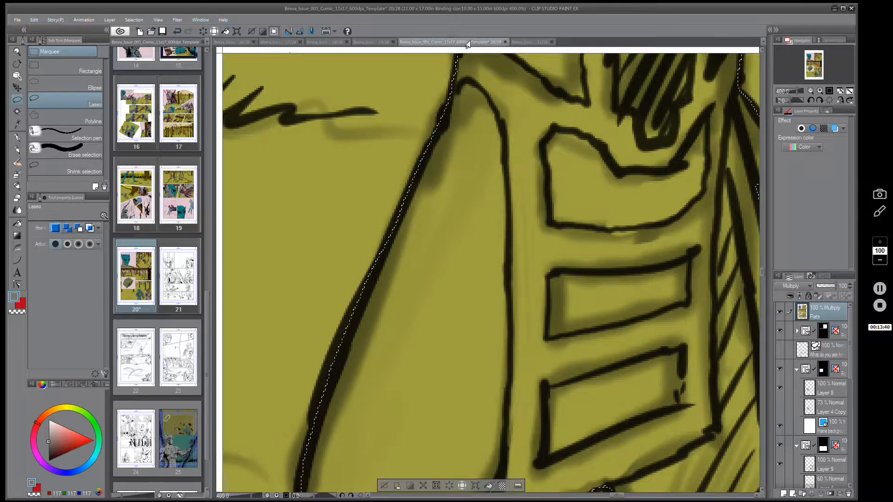
{"action": "scroll", "coordinate": [553, 200], "scroll_direction": "down", "scroll_amount": 2}
{"action": "left_click_drag", "start_coordinate": [553, 201], "coordinate": [518, 261]}
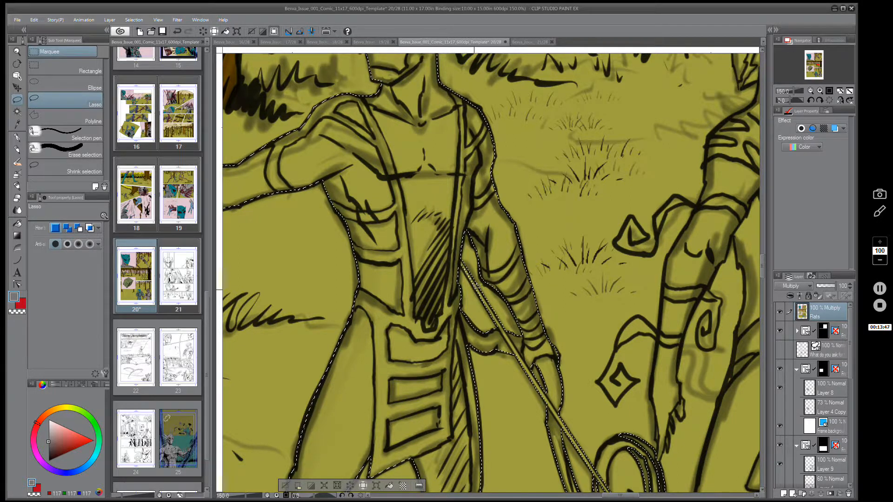
{"action": "scroll", "coordinate": [478, 279], "scroll_direction": "up", "scroll_amount": 5}
{"action": "left_click_drag", "start_coordinate": [478, 279], "coordinate": [423, 280]}
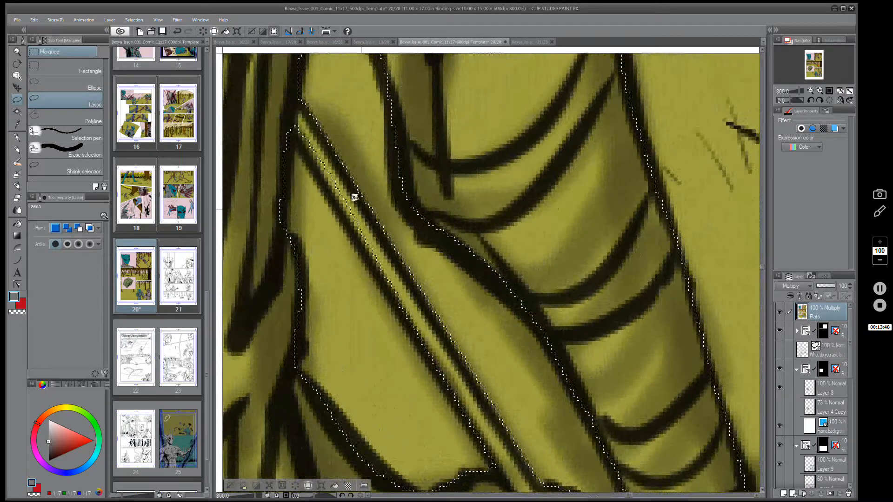
{"action": "left_click_drag", "start_coordinate": [293, 112], "coordinate": [320, 142]}
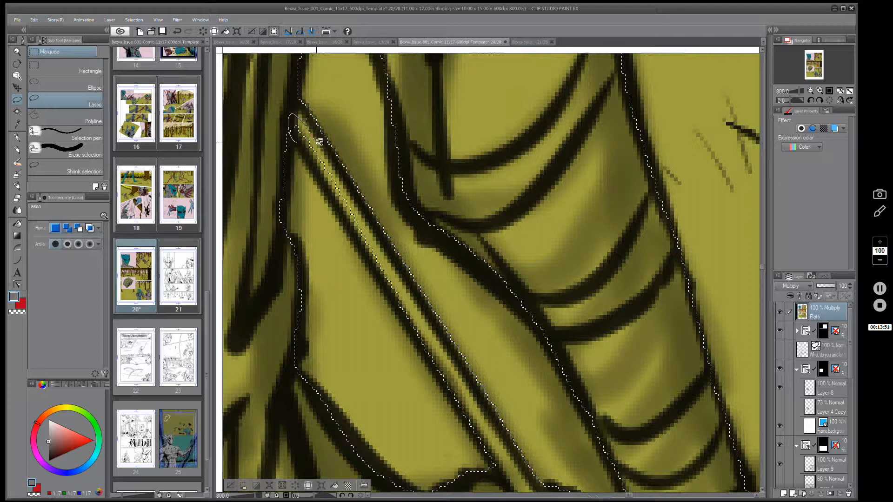
{"action": "left_click_drag", "start_coordinate": [357, 203], "coordinate": [402, 286]}
- Extend the selection to the pointed tip of the mask's longer horn and along its upper edge
{"action": "scroll", "coordinate": [472, 239], "scroll_direction": "down", "scroll_amount": 8}
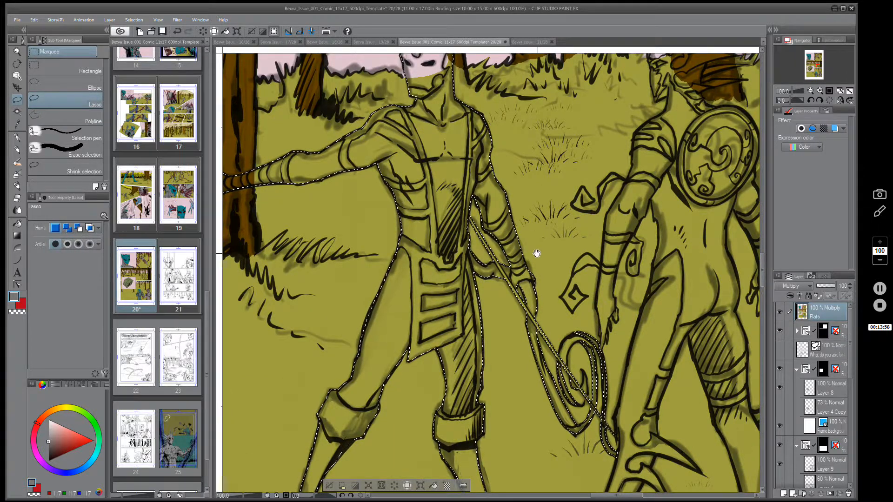
{"action": "left_click_drag", "start_coordinate": [536, 254], "coordinate": [518, 193]}
{"action": "mouse_move", "coordinate": [553, 233]}
{"action": "left_mouse_down"}
{"action": "mouse_move", "coordinate": [529, 187]}
{"action": "mouse_move", "coordinate": [552, 154]}
{"action": "mouse_move", "coordinate": [562, 177]}
{"action": "left_mouse_up"}
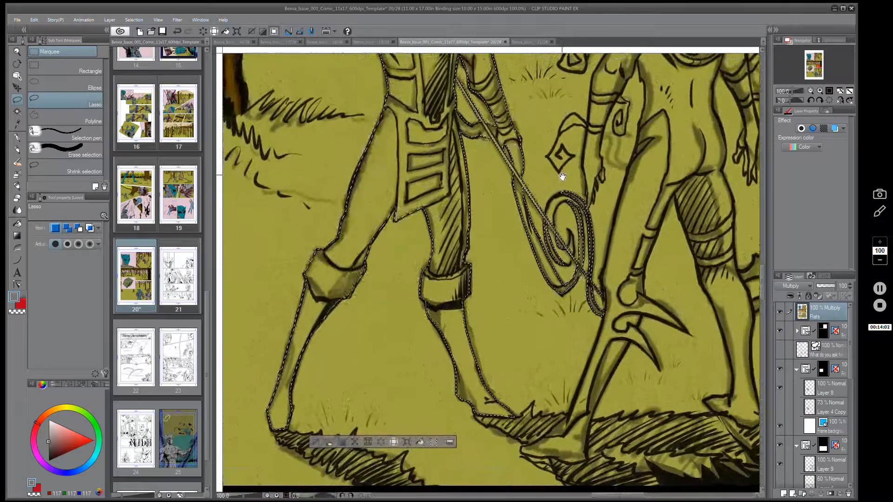
{"action": "mouse_move", "coordinate": [533, 93]}
{"action": "left_mouse_down"}
{"action": "mouse_move", "coordinate": [539, 194]}
{"action": "mouse_move", "coordinate": [526, 216]}
{"action": "mouse_move", "coordinate": [521, 292]}
{"action": "left_mouse_up"}
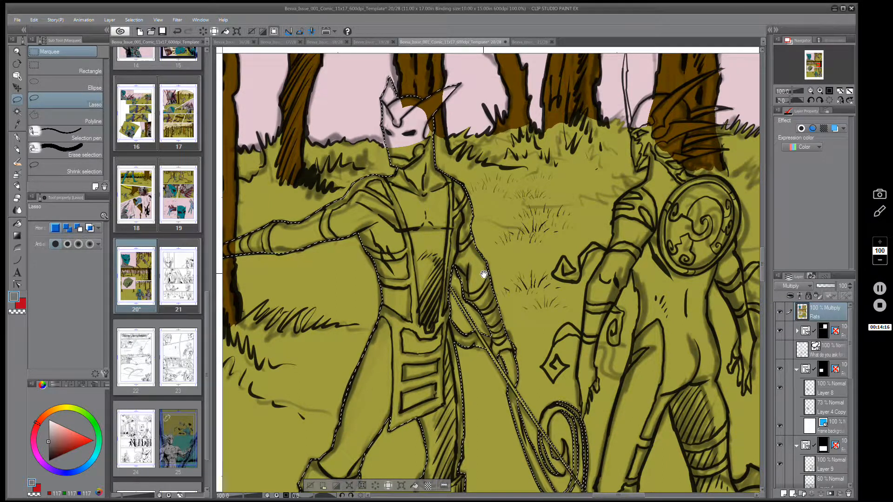
{"action": "scroll", "coordinate": [457, 91], "scroll_direction": "up", "scroll_amount": 7}
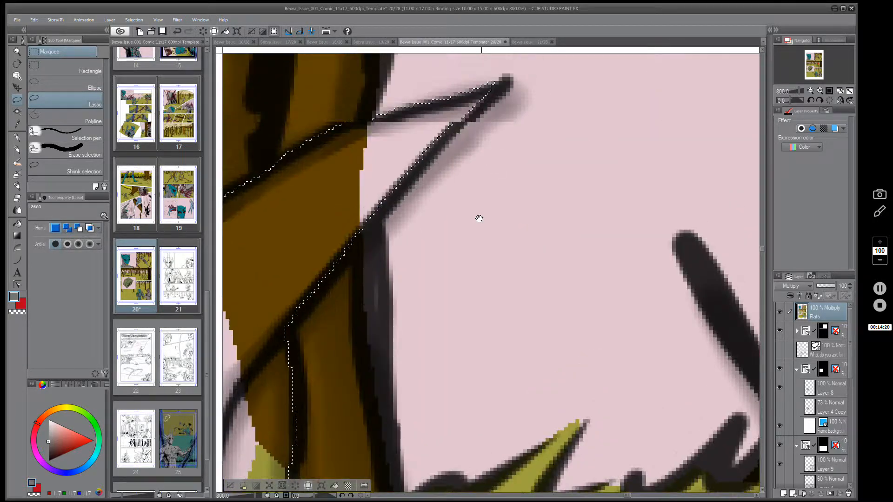
{"action": "left_click_drag", "start_coordinate": [479, 218], "coordinate": [446, 344]}
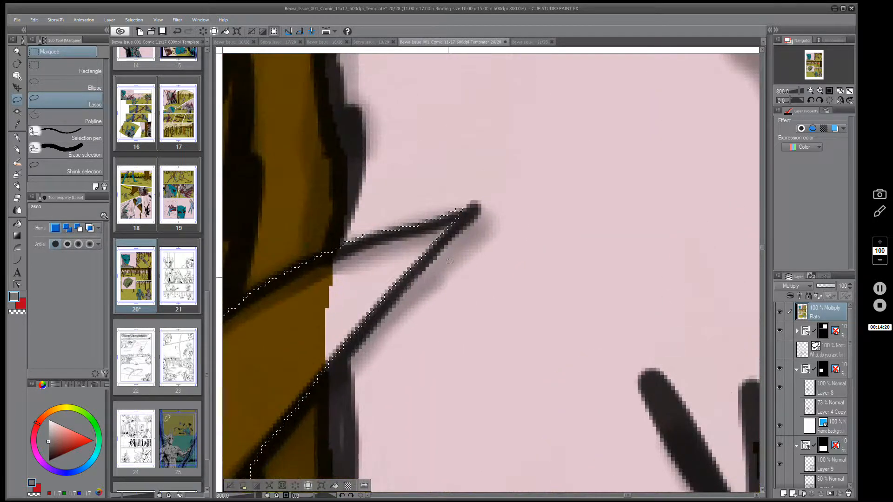
{"action": "left_click_drag", "start_coordinate": [464, 215], "coordinate": [439, 239]}
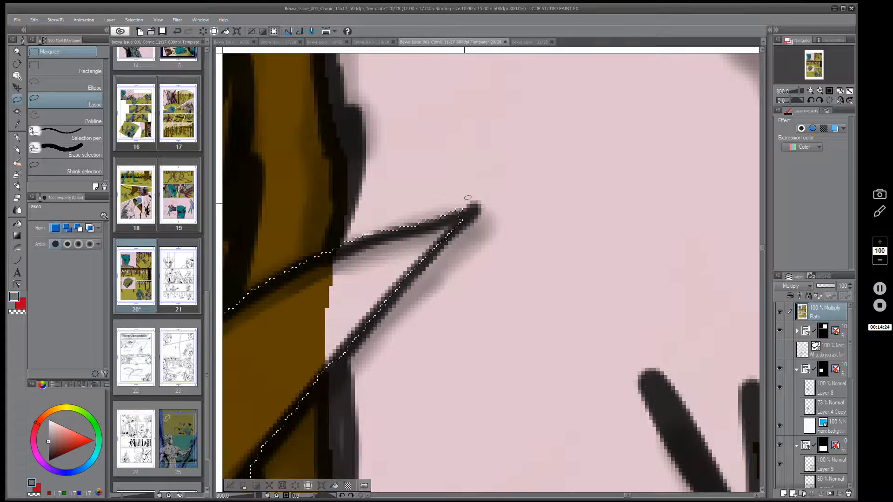
{"action": "left_click_drag", "start_coordinate": [454, 214], "coordinate": [424, 224]}
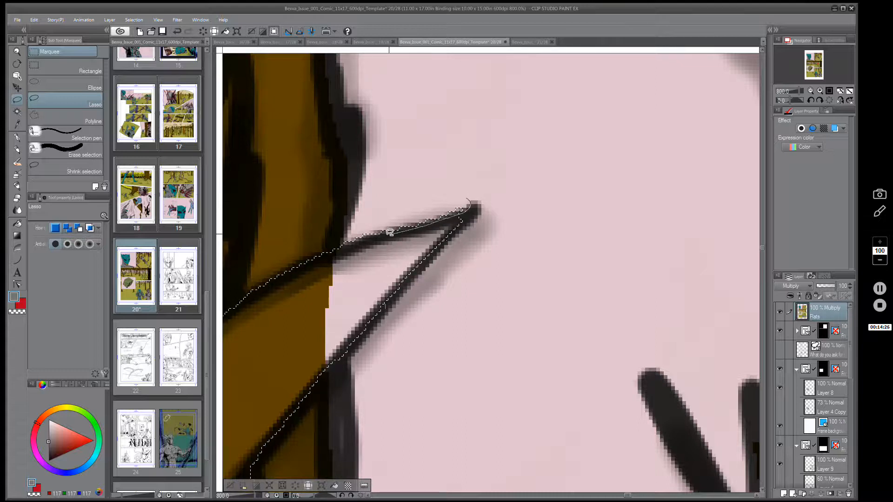
{"action": "left_click_drag", "start_coordinate": [352, 242], "coordinate": [325, 231]}
- Fill the whole selected masked figure, including its pole and coil, with the flat grey
{"action": "scroll", "coordinate": [443, 239], "scroll_direction": "down", "scroll_amount": 5}
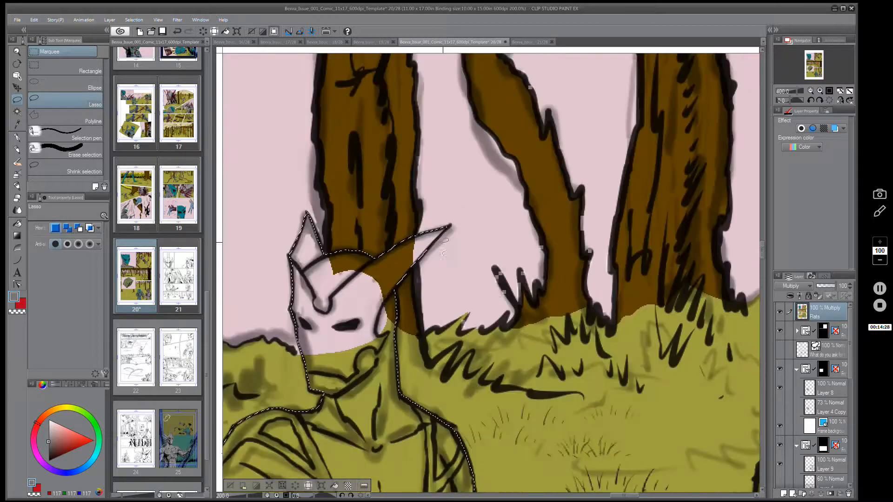
{"action": "left_click_drag", "start_coordinate": [437, 316], "coordinate": [470, 179]}
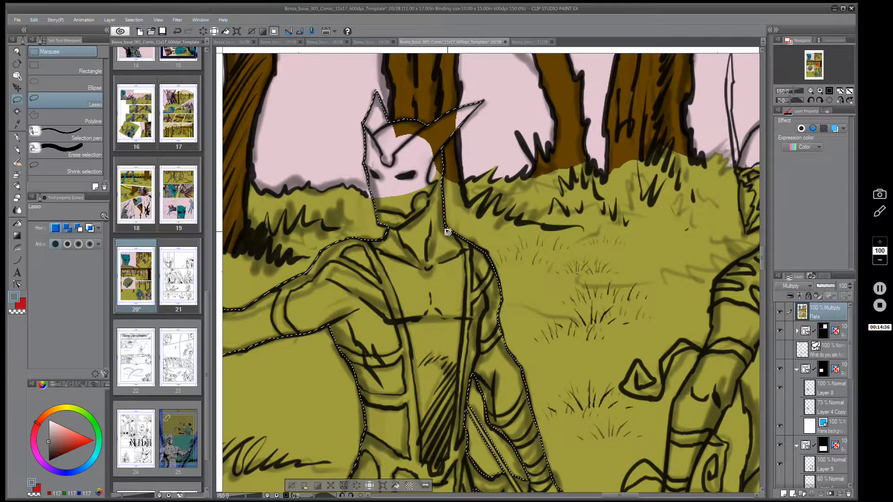
{"action": "left_click_drag", "start_coordinate": [446, 249], "coordinate": [488, 222]}
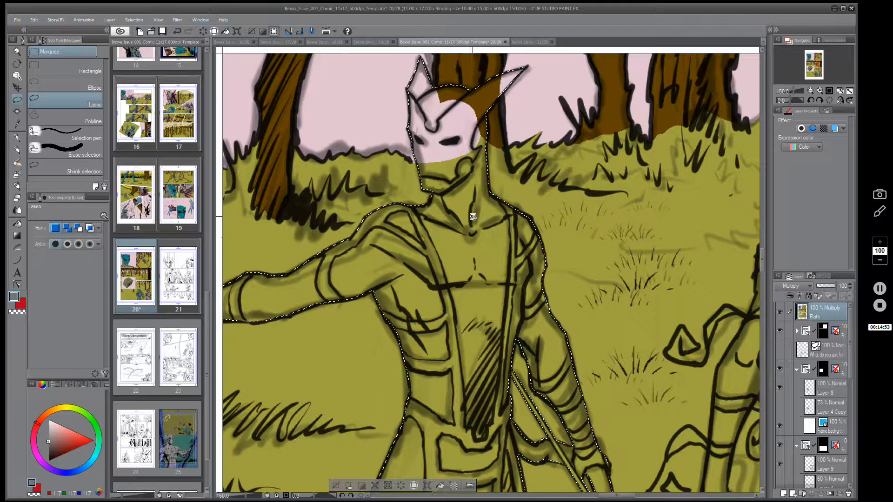
{"action": "scroll", "coordinate": [460, 162], "scroll_direction": "down", "scroll_amount": 2}
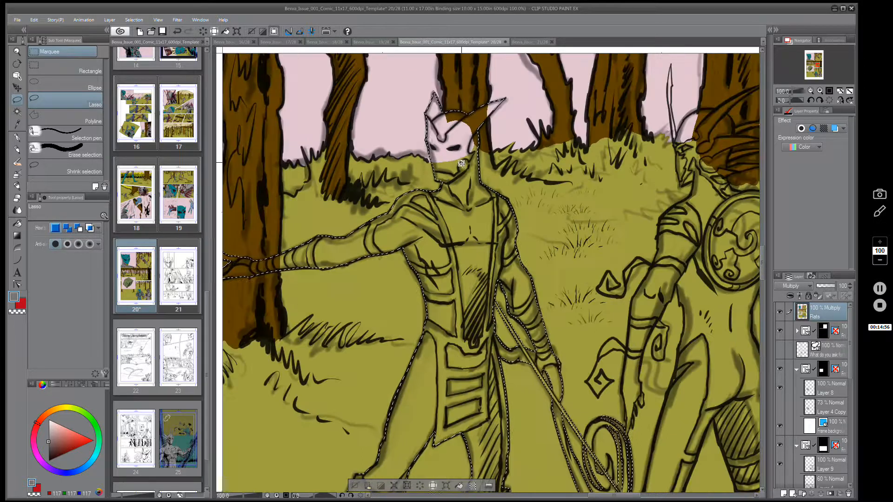
{"action": "scroll", "coordinate": [461, 197], "scroll_direction": "down", "scroll_amount": 1}
{"action": "scroll", "coordinate": [505, 201], "scroll_direction": "down", "scroll_amount": 1}
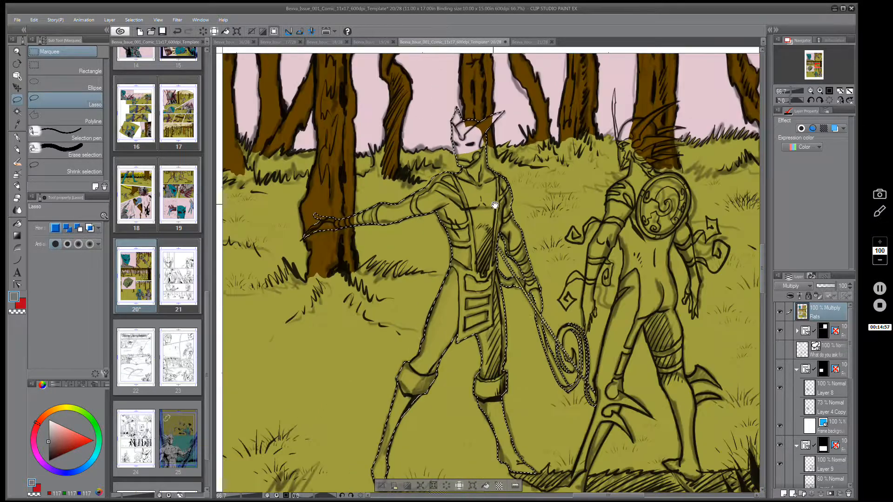
{"action": "left_click_drag", "start_coordinate": [505, 201], "coordinate": [501, 194]}
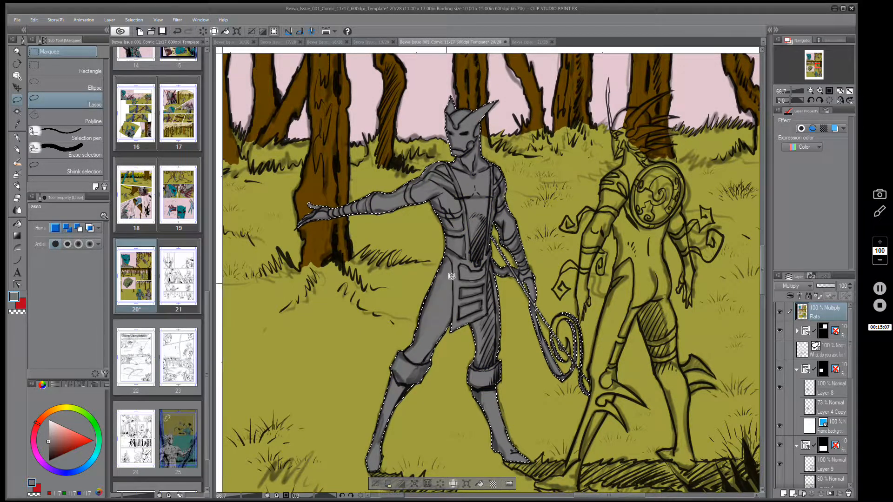
- Sample the teal of the strap crossing the grey figure in the panel above as the drawing colour
{"action": "left_click_drag", "start_coordinate": [416, 178], "coordinate": [683, 389]}
{"action": "left_click_drag", "start_coordinate": [369, 149], "coordinate": [683, 412]}
{"action": "left_click_drag", "start_coordinate": [389, 254], "coordinate": [394, 257]}
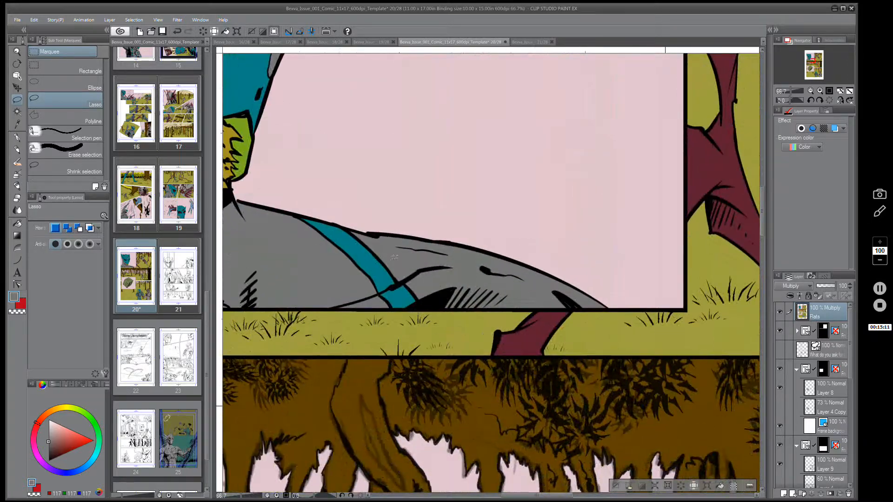
{"action": "left_click", "coordinate": [372, 263], "text": "alt"}
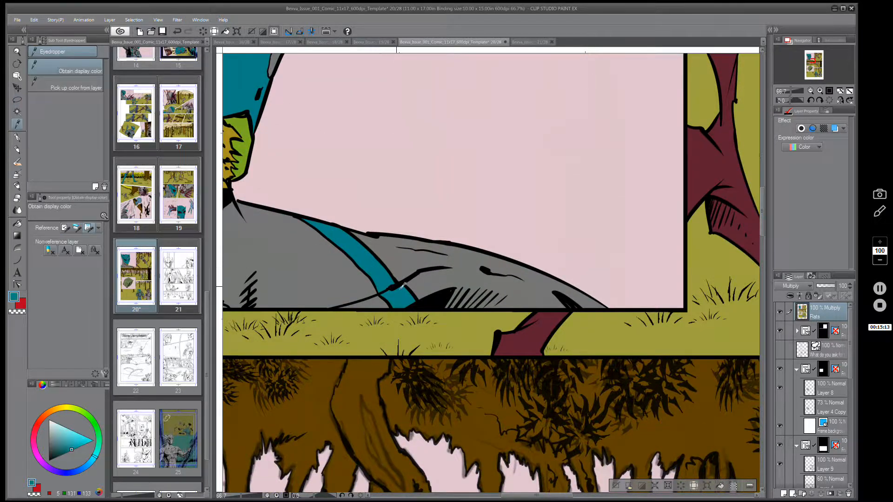
- Remove the bare top of the head between the mask's horns from the masked figure's selection
{"action": "left_click_drag", "start_coordinate": [681, 441], "coordinate": [679, 172]}
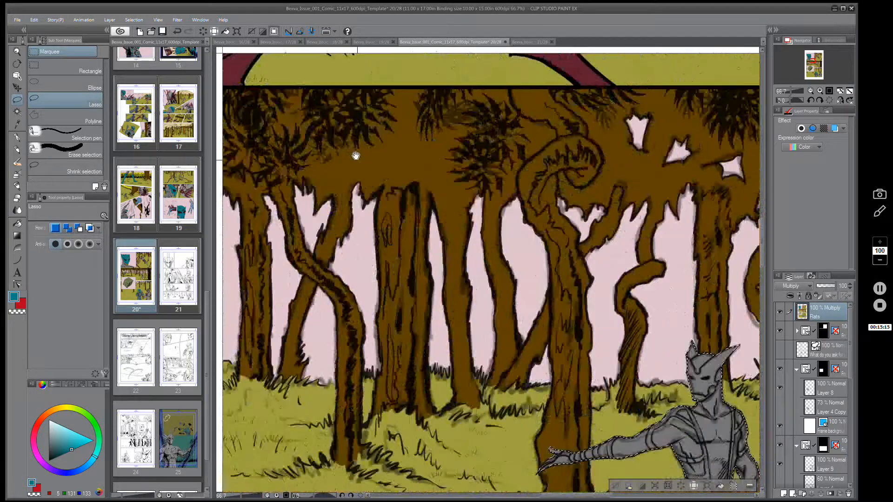
{"action": "left_click_drag", "start_coordinate": [651, 400], "coordinate": [399, 186]}
{"action": "scroll", "coordinate": [457, 221], "scroll_direction": "up", "scroll_amount": 3}
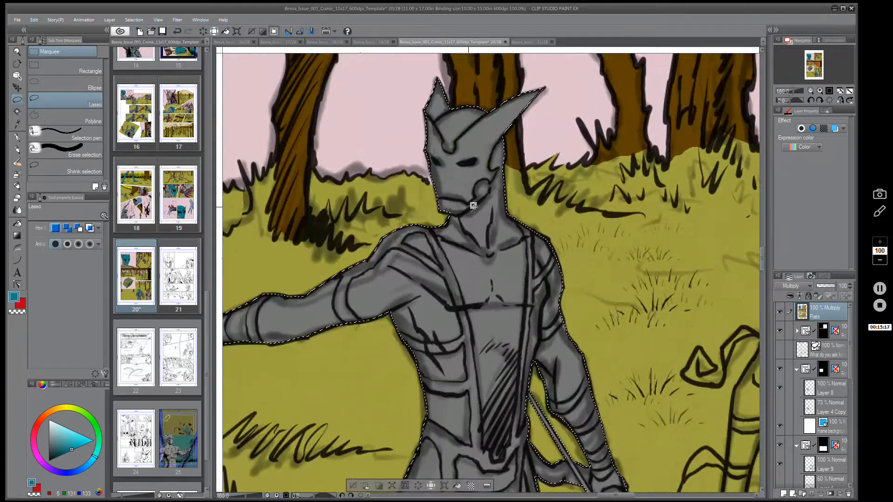
{"action": "left_click_drag", "start_coordinate": [504, 138], "coordinate": [468, 196]}
{"action": "scroll", "coordinate": [462, 236], "scroll_direction": "up", "scroll_amount": 1}
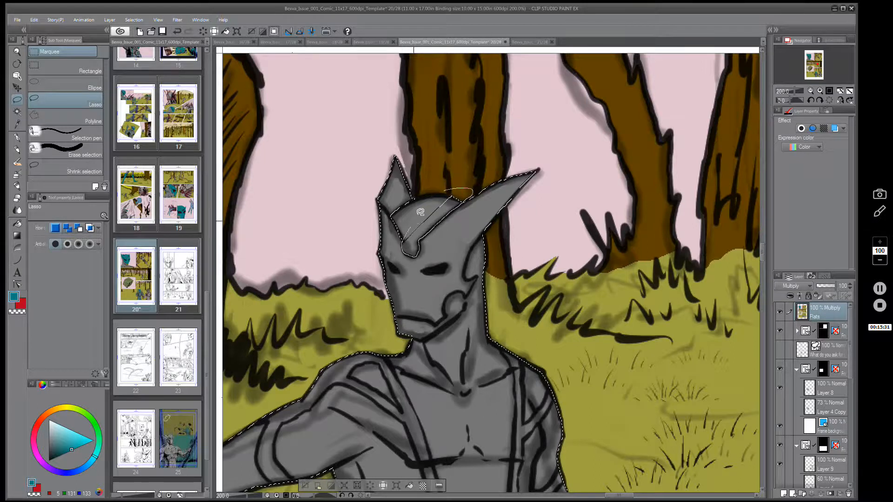
{"action": "scroll", "coordinate": [408, 233], "scroll_direction": "up", "scroll_amount": 1}
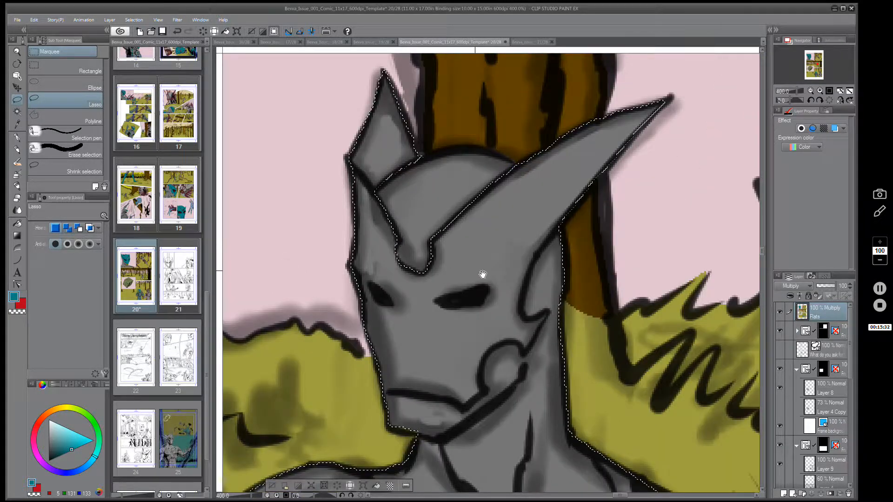
- Subtract the ear, chin and neck from the selection, following the lower edge of the mask
{"action": "scroll", "coordinate": [490, 194], "scroll_direction": "up", "scroll_amount": 1}
{"action": "left_click_drag", "start_coordinate": [602, 222], "coordinate": [544, 202]}
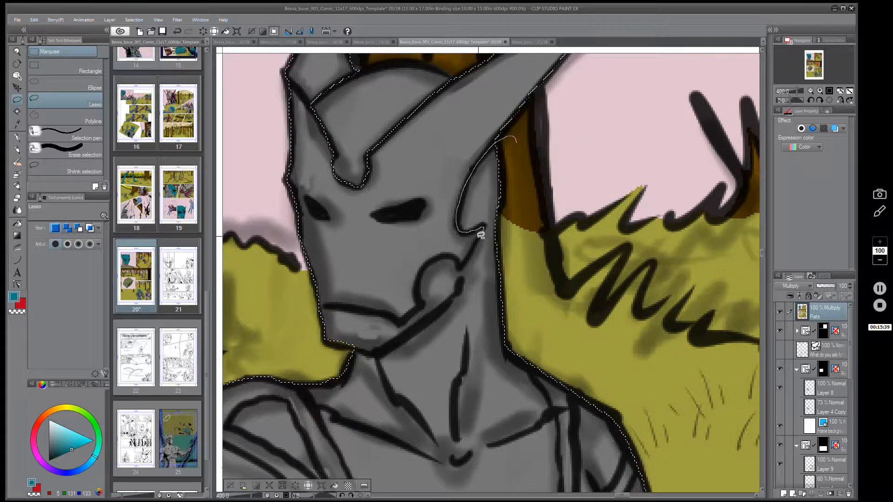
{"action": "mouse_move", "coordinate": [473, 251]}
{"action": "left_mouse_down"}
{"action": "mouse_move", "coordinate": [462, 265]}
{"action": "mouse_move", "coordinate": [443, 254]}
{"action": "mouse_move", "coordinate": [426, 265]}
{"action": "mouse_move", "coordinate": [421, 302]}
{"action": "mouse_move", "coordinate": [405, 315]}
{"action": "mouse_move", "coordinate": [370, 310]}
{"action": "left_mouse_up"}
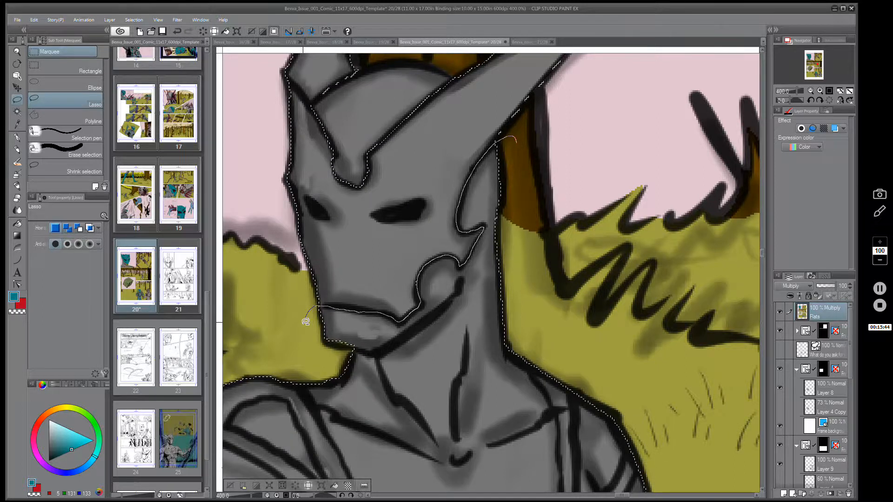
{"action": "mouse_move", "coordinate": [334, 350]}
{"action": "left_mouse_down"}
{"action": "mouse_move", "coordinate": [410, 409]}
{"action": "mouse_move", "coordinate": [497, 354]}
{"action": "left_mouse_up"}
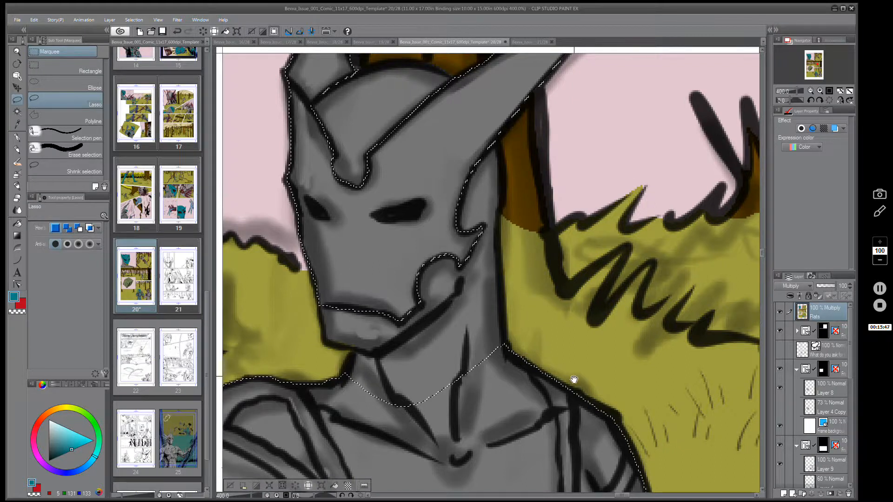
- Subtract the lower neck and the bare chest between the two costume straps from the selection
{"action": "mouse_move", "coordinate": [574, 379]}
{"action": "left_mouse_down"}
{"action": "mouse_move", "coordinate": [549, 262]}
{"action": "mouse_move", "coordinate": [564, 309]}
{"action": "mouse_move", "coordinate": [554, 281]}
{"action": "mouse_move", "coordinate": [470, 193]}
{"action": "mouse_move", "coordinate": [594, 279]}
{"action": "mouse_move", "coordinate": [632, 286]}
{"action": "left_mouse_up"}
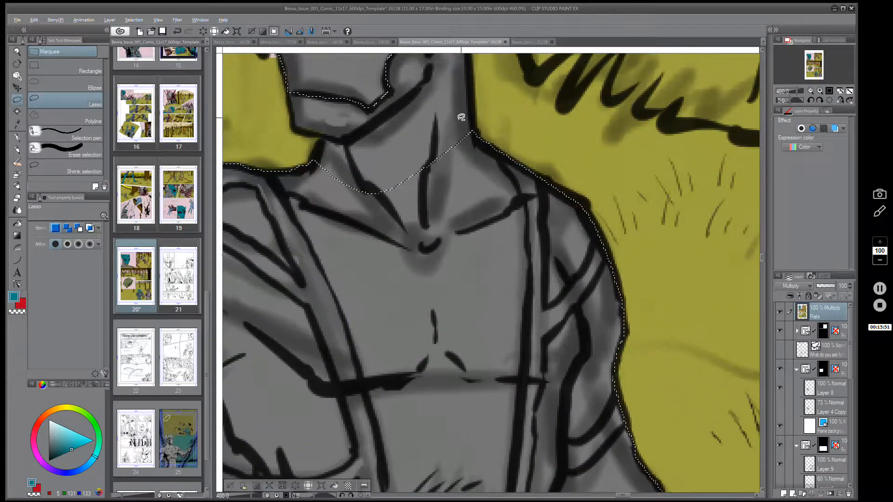
{"action": "mouse_move", "coordinate": [460, 118]}
{"action": "left_mouse_down"}
{"action": "mouse_move", "coordinate": [480, 110]}
{"action": "mouse_move", "coordinate": [498, 125]}
{"action": "left_mouse_up"}
{"action": "mouse_move", "coordinate": [501, 156]}
{"action": "left_mouse_down"}
{"action": "mouse_move", "coordinate": [521, 187]}
{"action": "mouse_move", "coordinate": [530, 241]}
{"action": "mouse_move", "coordinate": [518, 425]}
{"action": "mouse_move", "coordinate": [458, 469]}
{"action": "mouse_move", "coordinate": [392, 466]}
{"action": "mouse_move", "coordinate": [384, 455]}
{"action": "mouse_move", "coordinate": [362, 368]}
{"action": "mouse_move", "coordinate": [291, 203]}
{"action": "mouse_move", "coordinate": [292, 152]}
{"action": "left_mouse_up"}
{"action": "left_click_drag", "start_coordinate": [430, 152], "coordinate": [432, 152]}
- Subtract the bare shoulder patch between the chest strap and the upper arm band from the selection
{"action": "left_click_drag", "start_coordinate": [491, 391], "coordinate": [421, 313]}
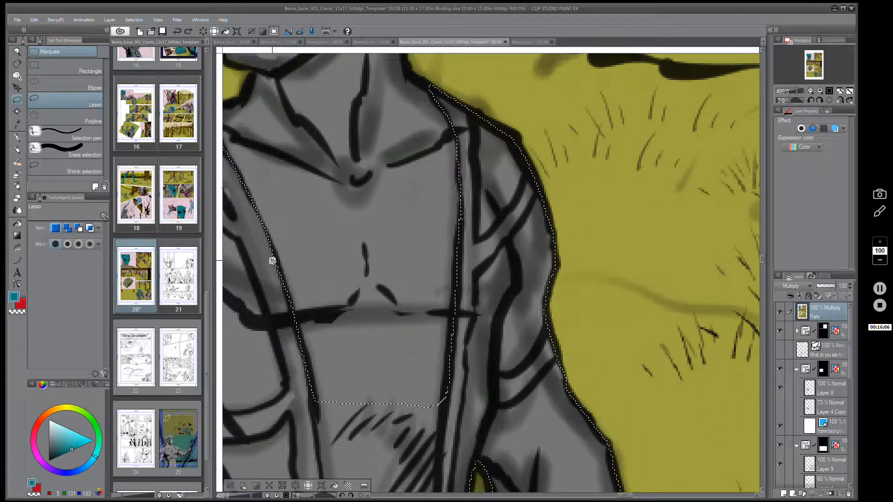
{"action": "left_click_drag", "start_coordinate": [269, 243], "coordinate": [288, 300]}
{"action": "left_click_drag", "start_coordinate": [558, 265], "coordinate": [502, 323]}
{"action": "mouse_move", "coordinate": [433, 160]}
{"action": "left_mouse_down"}
{"action": "mouse_move", "coordinate": [416, 167]}
{"action": "mouse_move", "coordinate": [418, 285]}
{"action": "mouse_move", "coordinate": [467, 218]}
{"action": "left_mouse_up"}
{"action": "mouse_move", "coordinate": [525, 320]}
{"action": "left_mouse_down"}
{"action": "mouse_move", "coordinate": [546, 296]}
{"action": "mouse_move", "coordinate": [544, 195]}
{"action": "left_mouse_up"}
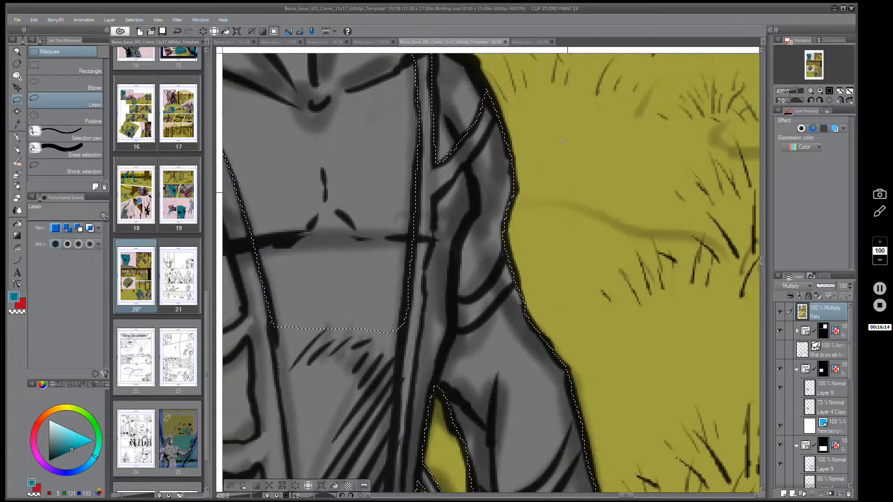
- Subtract the bare upper arm and side between the two arm bands from the selection, following the strap's outer edge
{"action": "left_click_drag", "start_coordinate": [498, 114], "coordinate": [483, 146]}
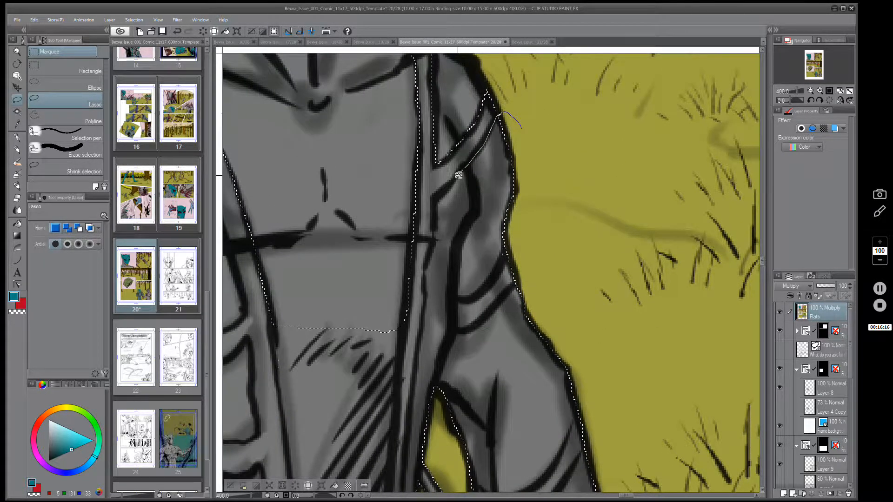
{"action": "left_click_drag", "start_coordinate": [459, 175], "coordinate": [436, 208]}
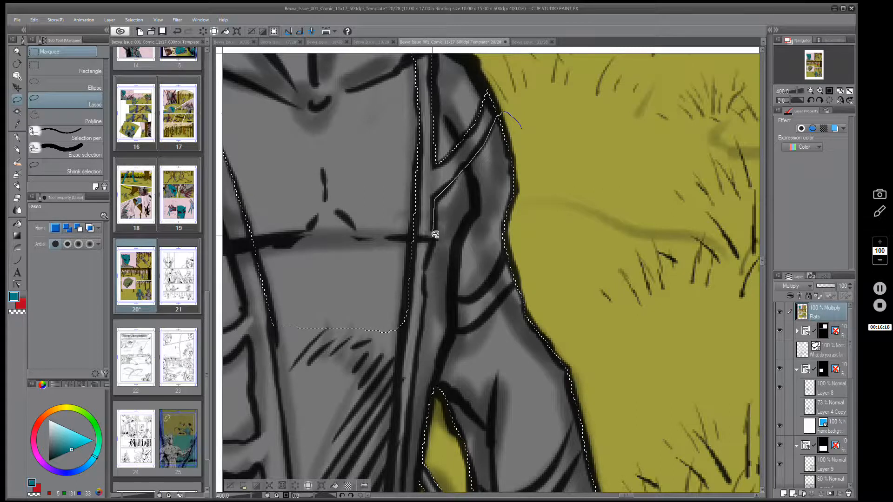
{"action": "mouse_move", "coordinate": [429, 256]}
{"action": "left_mouse_down"}
{"action": "mouse_move", "coordinate": [421, 340]}
{"action": "mouse_move", "coordinate": [437, 346]}
{"action": "mouse_move", "coordinate": [446, 341]}
{"action": "mouse_move", "coordinate": [455, 298]}
{"action": "mouse_move", "coordinate": [473, 297]}
{"action": "mouse_move", "coordinate": [507, 255]}
{"action": "left_mouse_up"}
- Subtract the bare arm area between the lower arm band and the first forearm wrap from the selection
{"action": "left_click_drag", "start_coordinate": [580, 375], "coordinate": [576, 269]}
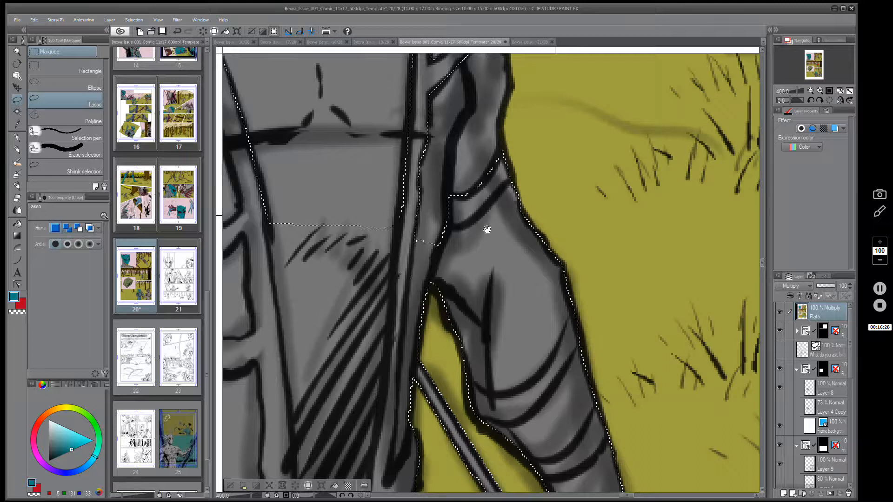
{"action": "left_click_drag", "start_coordinate": [498, 255], "coordinate": [472, 175]}
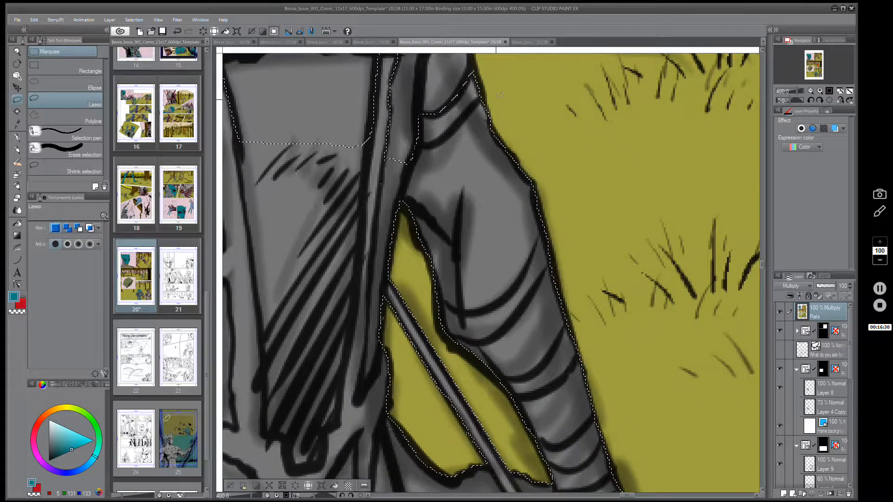
{"action": "left_click_drag", "start_coordinate": [496, 99], "coordinate": [481, 99]}
{"action": "mouse_move", "coordinate": [431, 143]}
{"action": "left_mouse_down"}
{"action": "mouse_move", "coordinate": [403, 151]}
{"action": "mouse_move", "coordinate": [392, 185]}
{"action": "left_mouse_up"}
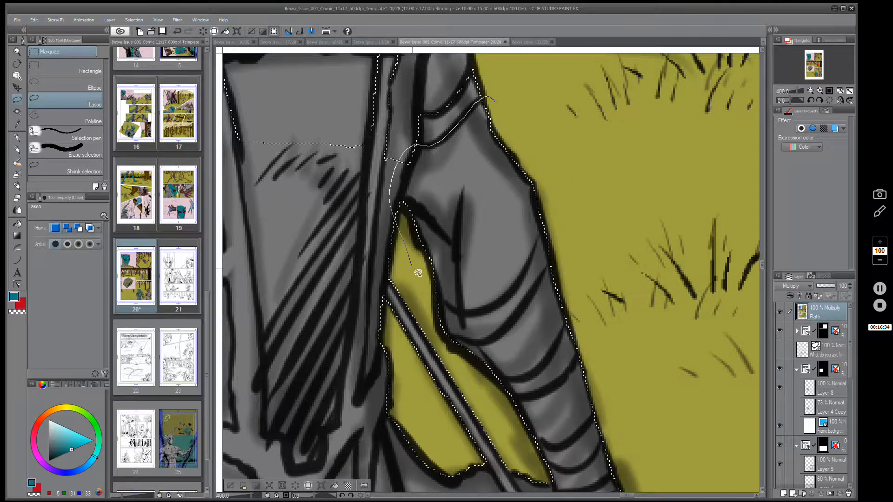
{"action": "left_click_drag", "start_coordinate": [444, 300], "coordinate": [463, 310]}
{"action": "left_click_drag", "start_coordinate": [483, 309], "coordinate": [523, 275]}
{"action": "left_click_drag", "start_coordinate": [539, 241], "coordinate": [542, 233]}
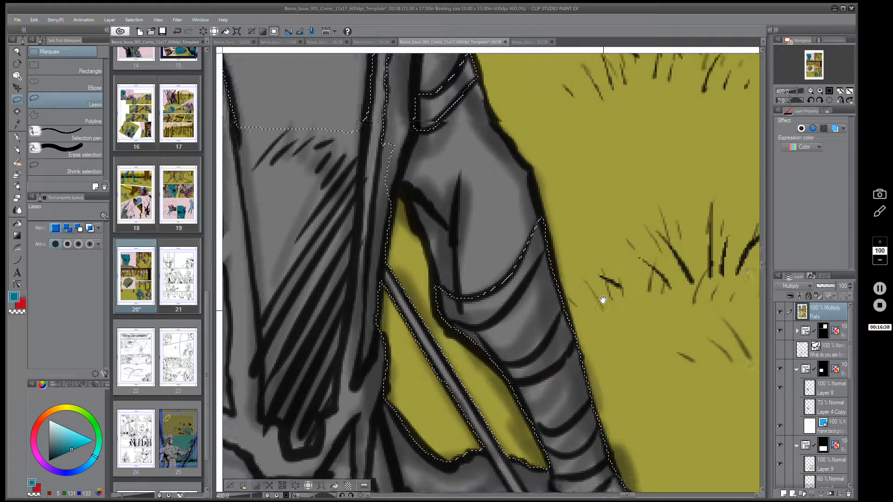
- Subtract the bare forearm areas between the first, second and third wraps of the lowered arm from the selection
{"action": "left_click_drag", "start_coordinate": [598, 295], "coordinate": [590, 205]}
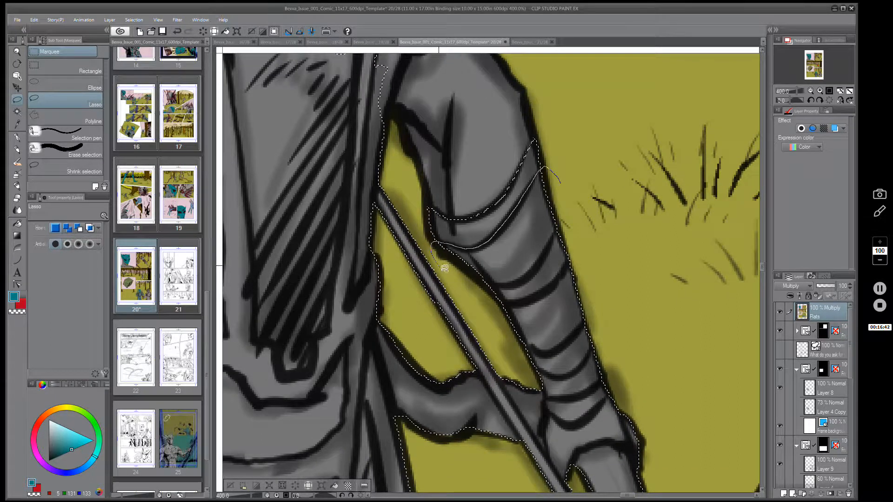
{"action": "left_click_drag", "start_coordinate": [473, 293], "coordinate": [492, 287]}
{"action": "mouse_move", "coordinate": [543, 254]}
{"action": "left_mouse_down"}
{"action": "mouse_move", "coordinate": [561, 232]}
{"action": "mouse_move", "coordinate": [549, 175]}
{"action": "left_mouse_up"}
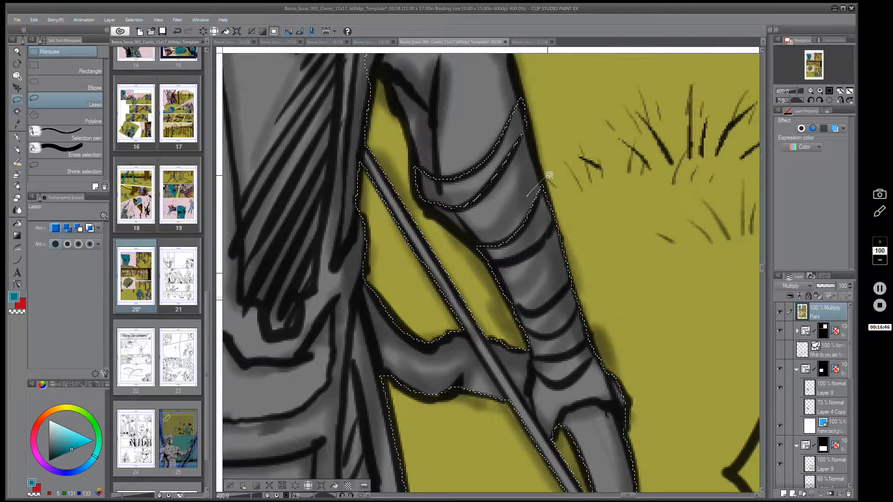
{"action": "left_click_drag", "start_coordinate": [608, 280], "coordinate": [598, 215]}
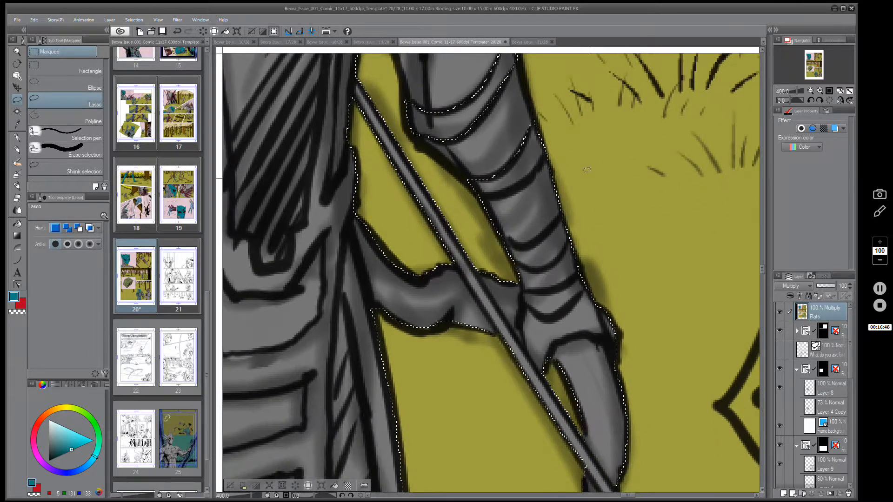
{"action": "left_click_drag", "start_coordinate": [520, 186], "coordinate": [477, 200]}
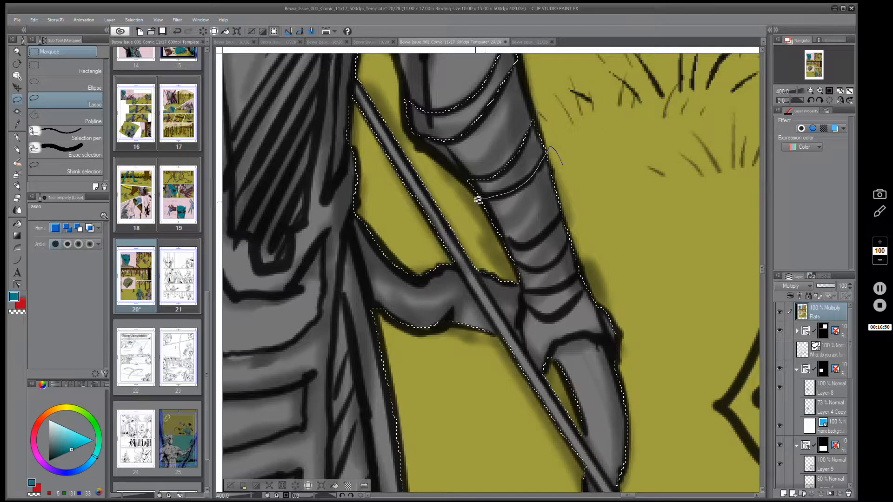
{"action": "mouse_move", "coordinate": [496, 231]}
{"action": "left_mouse_down"}
{"action": "mouse_move", "coordinate": [517, 245]}
{"action": "mouse_move", "coordinate": [614, 152]}
{"action": "left_mouse_up"}
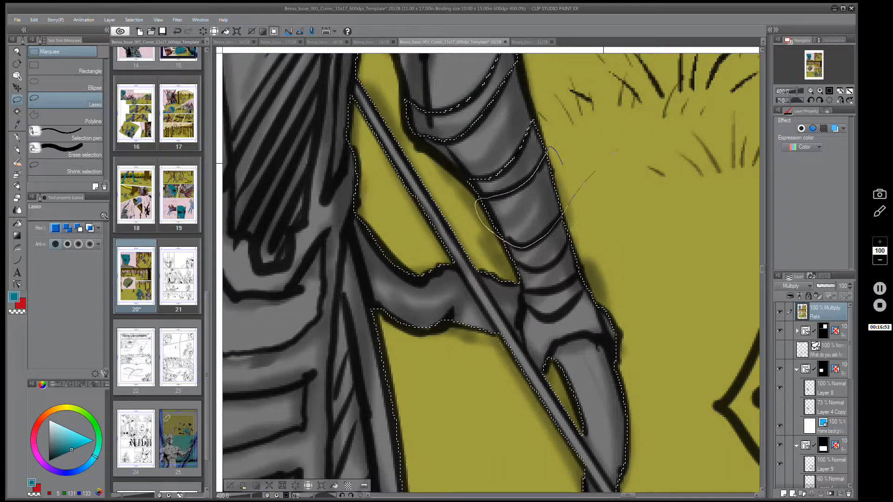
- Subtract the remaining bare gap between the lower forearm wraps near the wrist from the selection
{"action": "left_click_drag", "start_coordinate": [624, 307], "coordinate": [572, 236]}
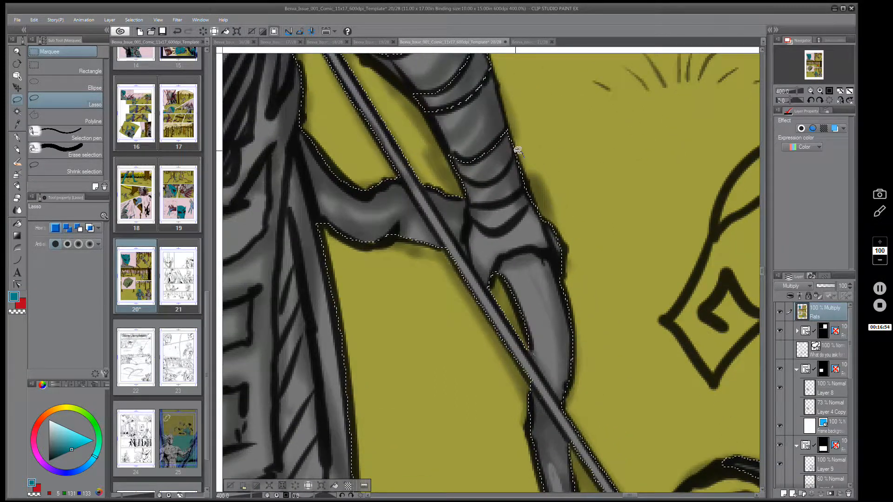
{"action": "mouse_move", "coordinate": [517, 150]}
{"action": "left_mouse_down"}
{"action": "mouse_move", "coordinate": [505, 173]}
{"action": "mouse_move", "coordinate": [469, 178]}
{"action": "mouse_move", "coordinate": [483, 205]}
{"action": "mouse_move", "coordinate": [522, 156]}
{"action": "left_mouse_up"}
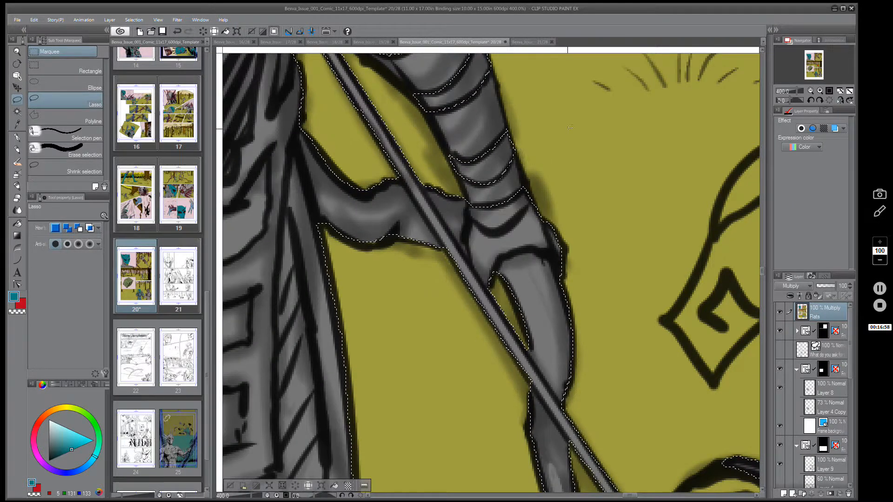
{"action": "left_click_drag", "start_coordinate": [574, 210], "coordinate": [561, 149]}
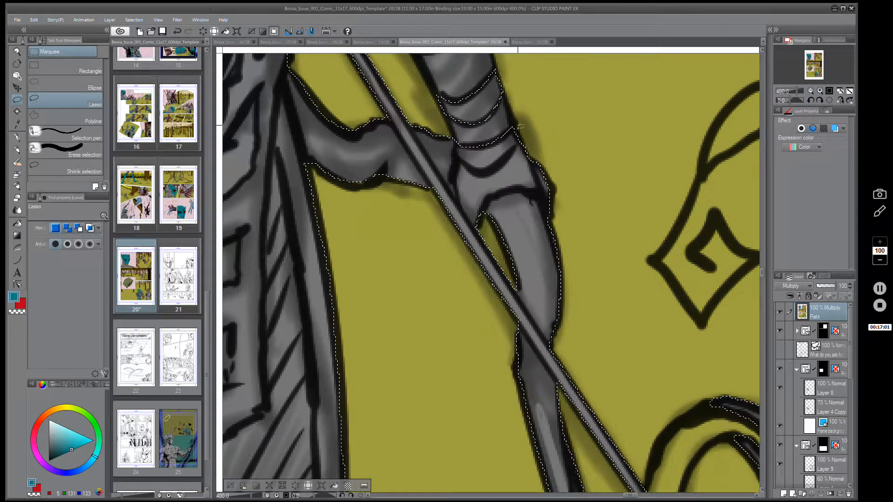
- Subtract the back of the hand between the last wrist wrap and the fingers from the selection, stopping at the staff
{"action": "mouse_move", "coordinate": [528, 156]}
{"action": "left_mouse_down"}
{"action": "mouse_move", "coordinate": [479, 275]}
{"action": "mouse_move", "coordinate": [482, 353]}
{"action": "mouse_move", "coordinate": [482, 313]}
{"action": "mouse_move", "coordinate": [504, 269]}
{"action": "mouse_move", "coordinate": [522, 182]}
{"action": "left_mouse_up"}
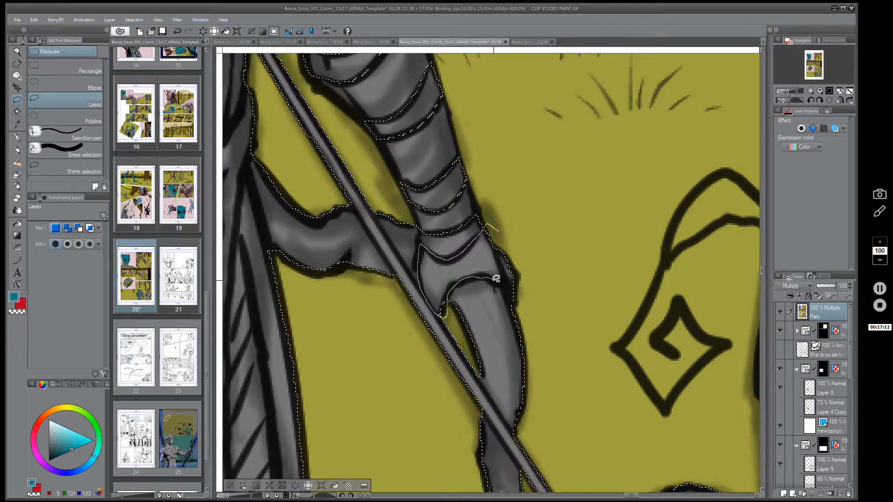
{"action": "mouse_move", "coordinate": [507, 287]}
{"action": "left_mouse_down"}
{"action": "mouse_move", "coordinate": [554, 283]}
{"action": "mouse_move", "coordinate": [558, 217]}
{"action": "left_mouse_up"}
{"action": "left_click_drag", "start_coordinate": [543, 253], "coordinate": [571, 285]}
- Subtract the narrow strip of bare side between the chest strap's outer edge and the body outline from the selection, down to the waist
{"action": "scroll", "coordinate": [571, 286], "scroll_direction": "down", "scroll_amount": 3}
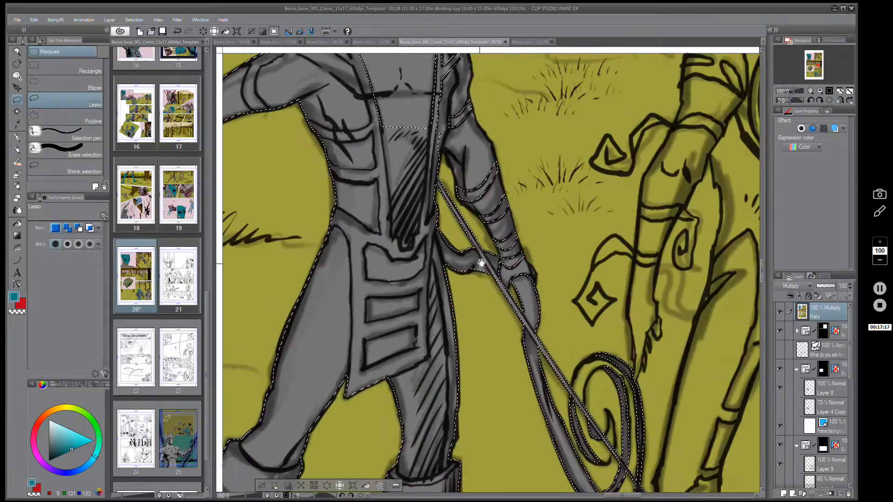
{"action": "left_click_drag", "start_coordinate": [481, 263], "coordinate": [479, 395]}
{"action": "scroll", "coordinate": [453, 205], "scroll_direction": "up", "scroll_amount": 5}
{"action": "mouse_move", "coordinate": [453, 205]}
{"action": "left_mouse_down"}
{"action": "mouse_move", "coordinate": [502, 259]}
{"action": "mouse_move", "coordinate": [465, 93]}
{"action": "mouse_move", "coordinate": [448, 85]}
{"action": "mouse_move", "coordinate": [433, 114]}
{"action": "left_mouse_up"}
{"action": "left_click_drag", "start_coordinate": [425, 183], "coordinate": [413, 276]}
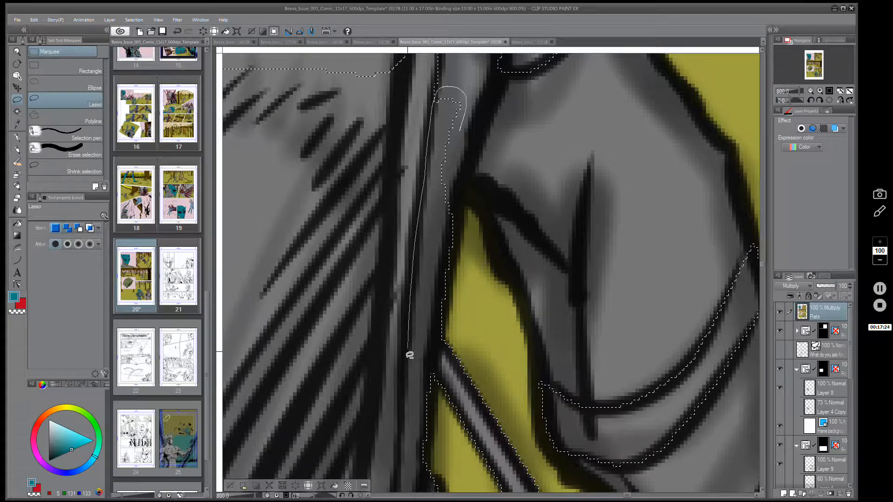
{"action": "mouse_move", "coordinate": [430, 409]}
{"action": "left_mouse_down"}
{"action": "mouse_move", "coordinate": [435, 359]}
{"action": "mouse_move", "coordinate": [464, 287]}
{"action": "mouse_move", "coordinate": [468, 241]}
{"action": "left_mouse_up"}
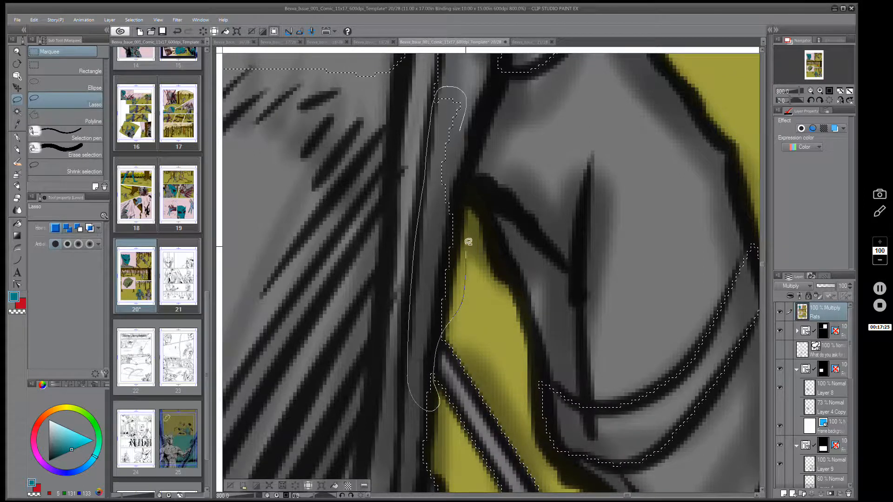
{"action": "scroll", "coordinate": [531, 191], "scroll_direction": "down", "scroll_amount": 1}
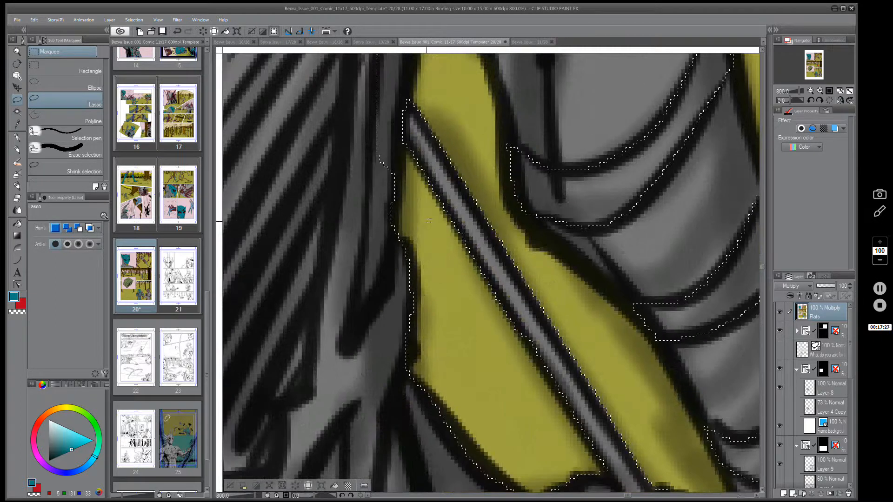
{"action": "scroll", "coordinate": [436, 243], "scroll_direction": "down", "scroll_amount": 1}
{"action": "mouse_move", "coordinate": [413, 175]}
{"action": "left_mouse_down"}
{"action": "mouse_move", "coordinate": [398, 142]}
{"action": "mouse_move", "coordinate": [392, 232]}
{"action": "mouse_move", "coordinate": [405, 239]}
{"action": "mouse_move", "coordinate": [414, 214]}
{"action": "left_mouse_up"}
- Subtract the bare, hatched abdomen between the two chest straps from the selection, following the stepped edge at the belt
{"action": "left_click_drag", "start_coordinate": [454, 279], "coordinate": [443, 195]}
{"action": "left_click_drag", "start_coordinate": [425, 106], "coordinate": [420, 145]}
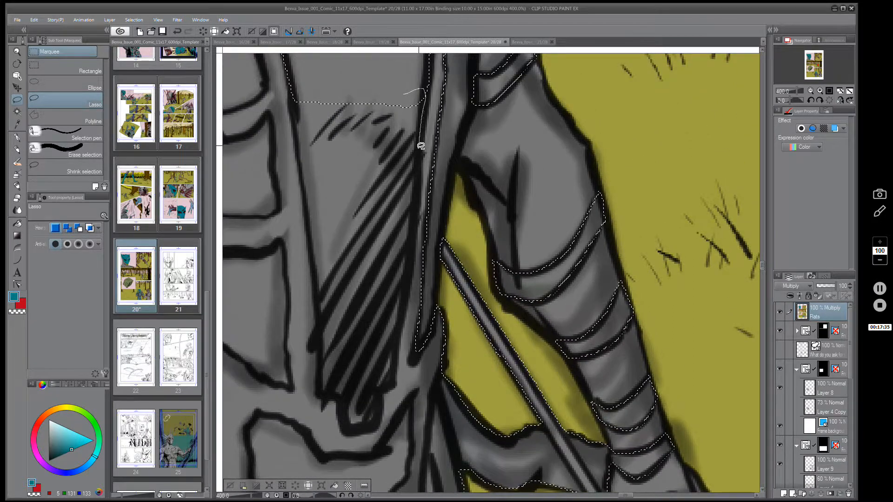
{"action": "left_click_drag", "start_coordinate": [412, 262], "coordinate": [403, 331]}
{"action": "mouse_move", "coordinate": [397, 375]}
{"action": "left_mouse_down"}
{"action": "mouse_move", "coordinate": [381, 389]}
{"action": "mouse_move", "coordinate": [376, 421]}
{"action": "mouse_move", "coordinate": [352, 428]}
{"action": "mouse_move", "coordinate": [342, 398]}
{"action": "mouse_move", "coordinate": [323, 391]}
{"action": "mouse_move", "coordinate": [295, 100]}
{"action": "left_mouse_up"}
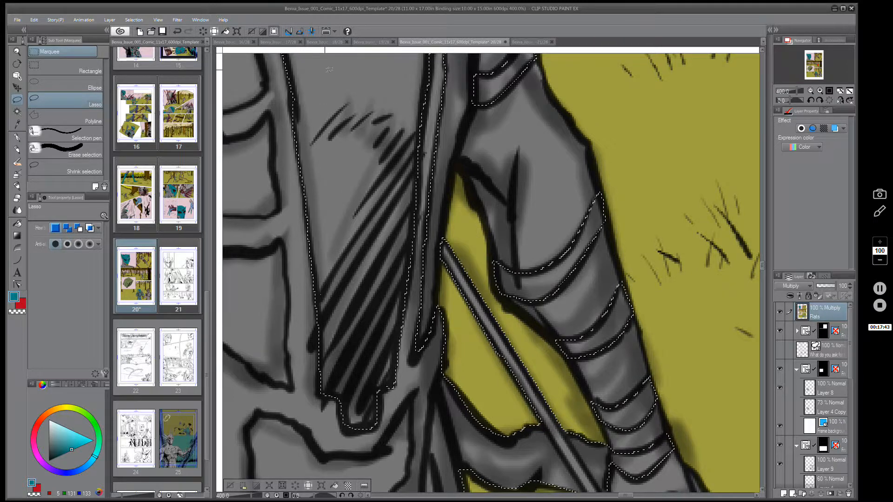
- Subtract the small triangular skin patch enclosed by the shoulder straps of the raised arm from the selection
{"action": "mouse_move", "coordinate": [329, 70]}
{"action": "left_mouse_down"}
{"action": "mouse_move", "coordinate": [455, 201]}
{"action": "mouse_move", "coordinate": [582, 359]}
{"action": "mouse_move", "coordinate": [542, 377]}
{"action": "mouse_move", "coordinate": [578, 399]}
{"action": "left_mouse_up"}
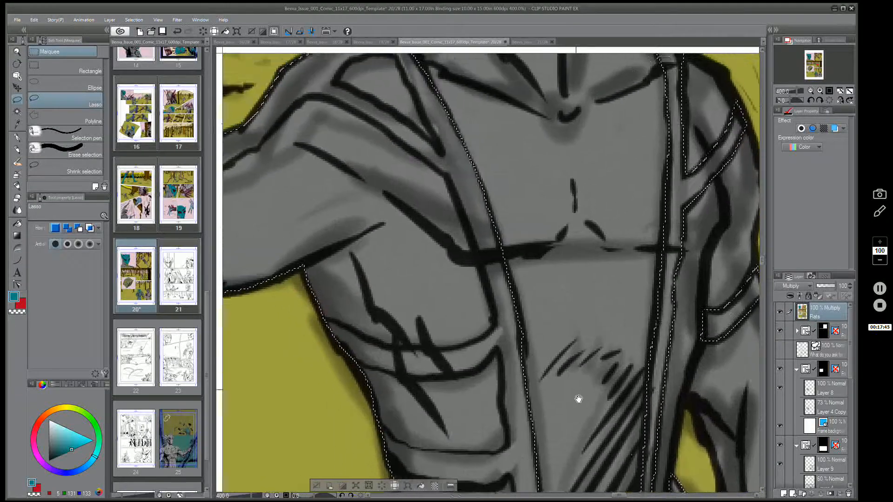
{"action": "scroll", "coordinate": [578, 399], "scroll_direction": "up", "scroll_amount": 4}
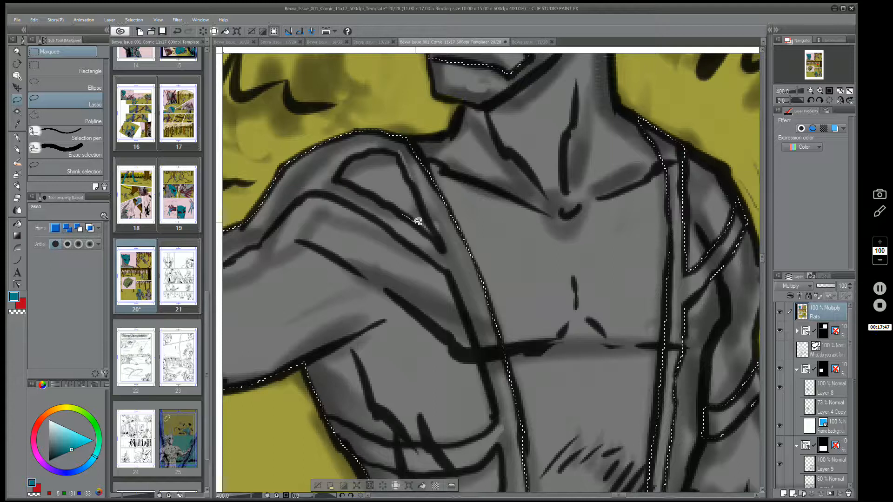
{"action": "mouse_move", "coordinate": [418, 221]}
{"action": "left_mouse_down"}
{"action": "mouse_move", "coordinate": [431, 235]}
{"action": "mouse_move", "coordinate": [393, 151]}
{"action": "mouse_move", "coordinate": [350, 157]}
{"action": "mouse_move", "coordinate": [340, 176]}
{"action": "mouse_move", "coordinate": [414, 220]}
{"action": "left_mouse_up"}
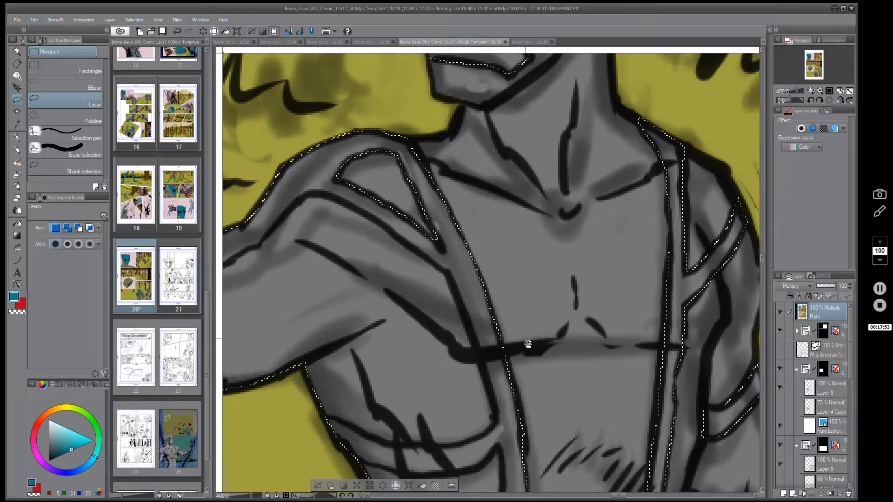
- Subtract the bare chest side, armpit and upper raised arm from the selection, bounded by the chest strap, rib band and arm band
{"action": "left_click_drag", "start_coordinate": [527, 344], "coordinate": [594, 281]}
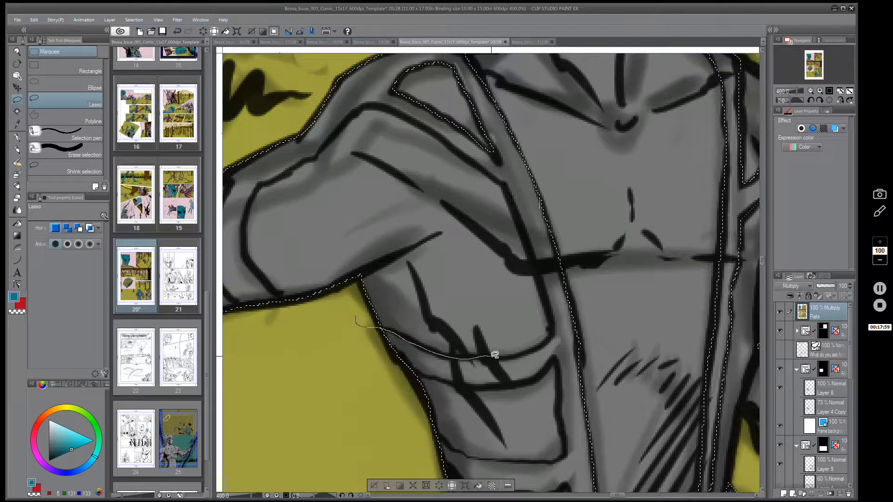
{"action": "left_click_drag", "start_coordinate": [495, 355], "coordinate": [538, 345]}
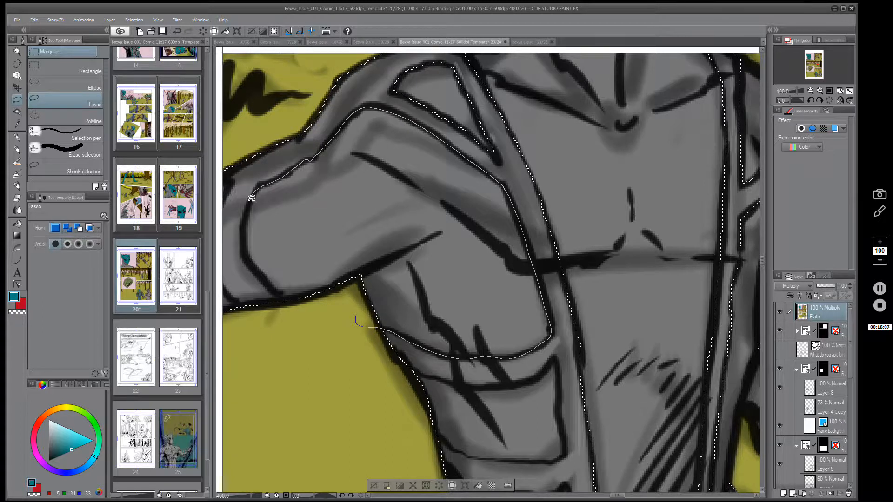
{"action": "left_click_drag", "start_coordinate": [251, 198], "coordinate": [250, 259]}
{"action": "left_click_drag", "start_coordinate": [281, 293], "coordinate": [285, 298]}
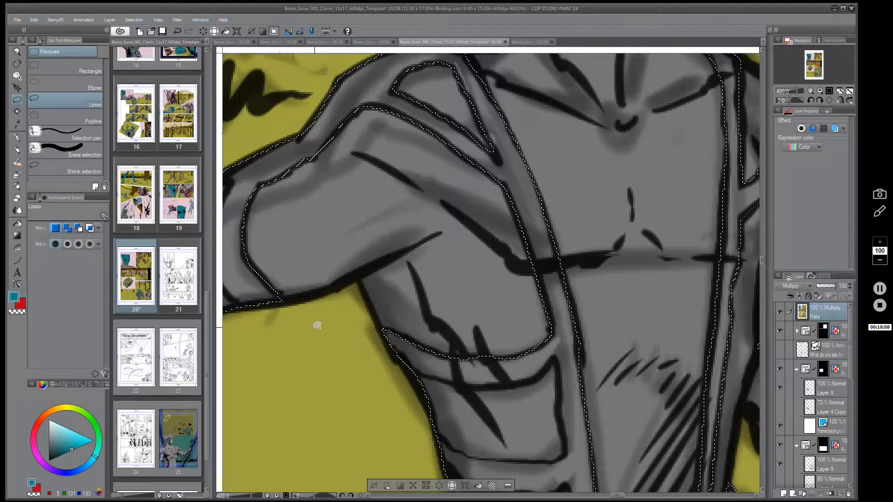
- Subtract the bare rib patch between the upper and lower side bands from the selection, up to the chest strap
{"action": "mouse_move", "coordinate": [503, 307]}
{"action": "left_mouse_down"}
{"action": "mouse_move", "coordinate": [482, 205]}
{"action": "mouse_move", "coordinate": [588, 233]}
{"action": "mouse_move", "coordinate": [520, 173]}
{"action": "left_mouse_up"}
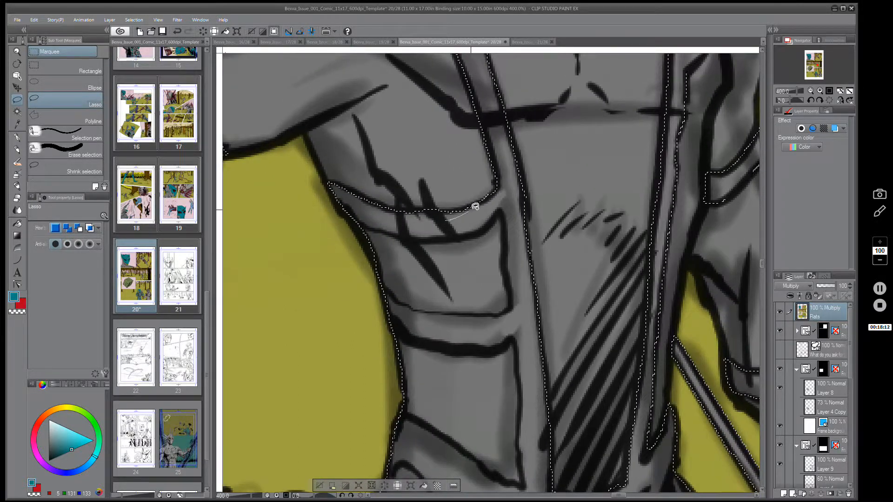
{"action": "mouse_move", "coordinate": [472, 208]}
{"action": "left_mouse_down"}
{"action": "mouse_move", "coordinate": [452, 209]}
{"action": "mouse_move", "coordinate": [446, 223]}
{"action": "mouse_move", "coordinate": [458, 208]}
{"action": "left_mouse_up"}
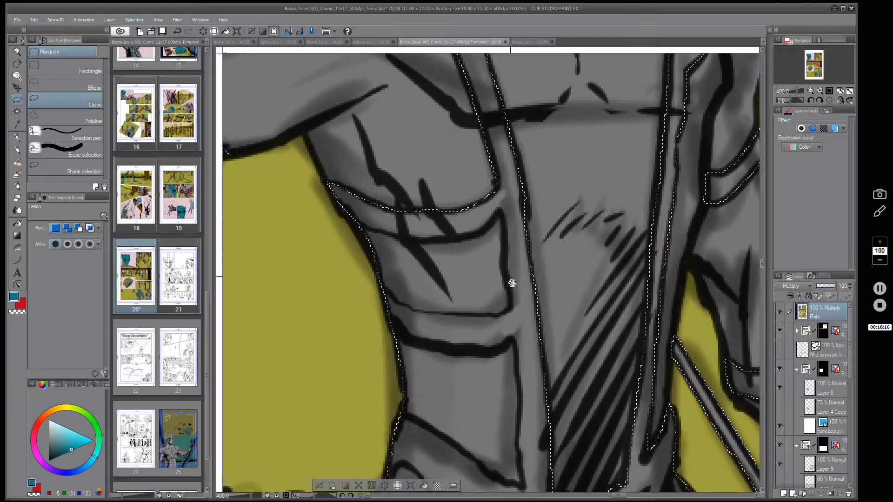
{"action": "left_click_drag", "start_coordinate": [512, 283], "coordinate": [488, 233]}
{"action": "mouse_move", "coordinate": [354, 241]}
{"action": "left_mouse_down"}
{"action": "mouse_move", "coordinate": [402, 265]}
{"action": "mouse_move", "coordinate": [486, 268]}
{"action": "mouse_move", "coordinate": [486, 219]}
{"action": "left_mouse_up"}
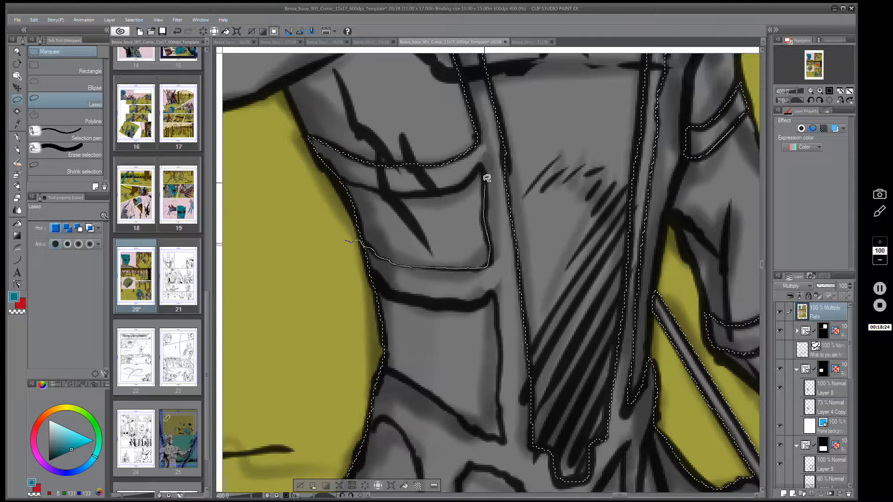
{"action": "mouse_move", "coordinate": [474, 175]}
{"action": "left_mouse_down"}
{"action": "mouse_move", "coordinate": [434, 191]}
{"action": "mouse_move", "coordinate": [354, 179]}
{"action": "left_mouse_up"}
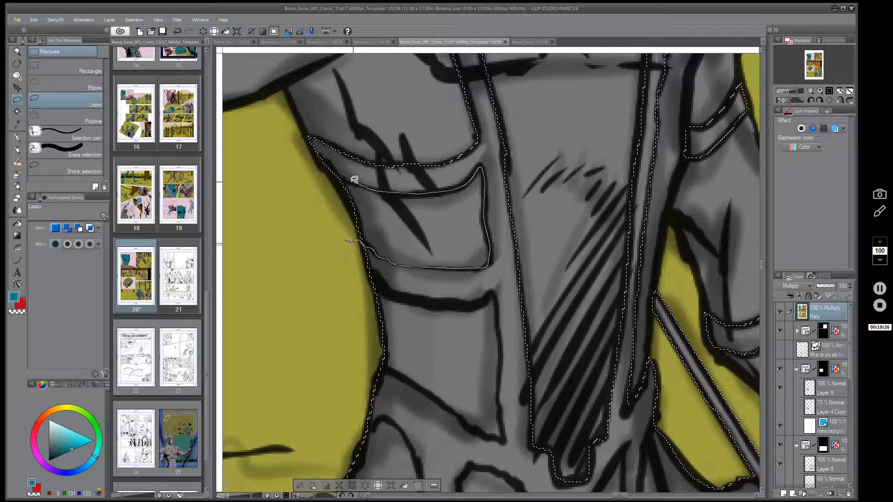
{"action": "left_click_drag", "start_coordinate": [307, 230], "coordinate": [321, 237]}
{"action": "left_click_drag", "start_coordinate": [542, 309], "coordinate": [524, 305]}
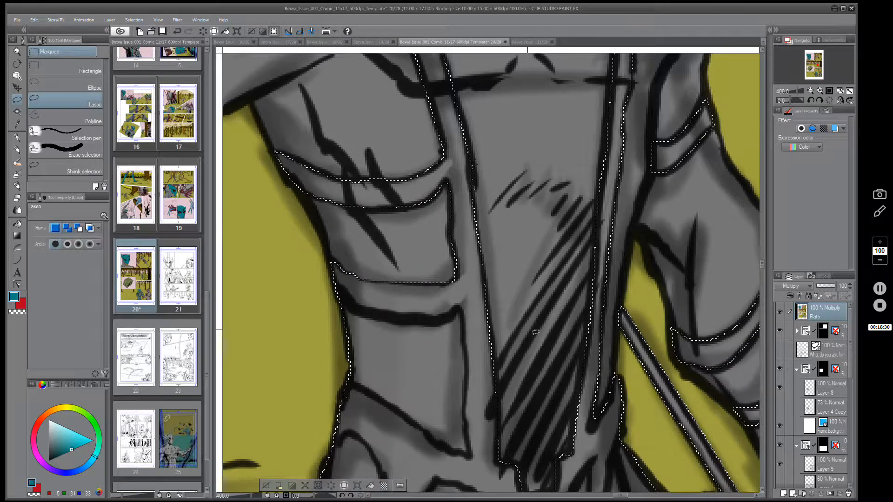
- Subtract the bare waist patch between the lower side band and the belt from the selection, retracing its outline
{"action": "mouse_move", "coordinate": [535, 332]}
{"action": "left_mouse_down"}
{"action": "mouse_move", "coordinate": [538, 279]}
{"action": "mouse_move", "coordinate": [452, 219]}
{"action": "left_mouse_up"}
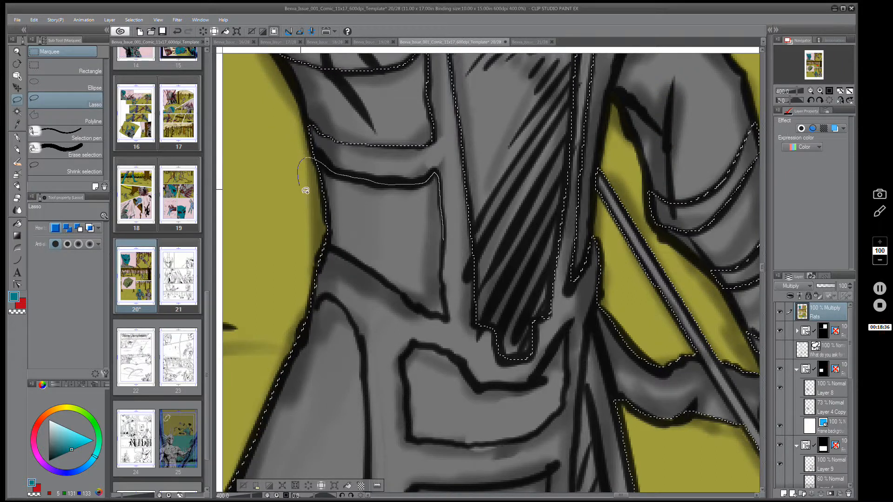
{"action": "left_click_drag", "start_coordinate": [368, 266], "coordinate": [448, 314]}
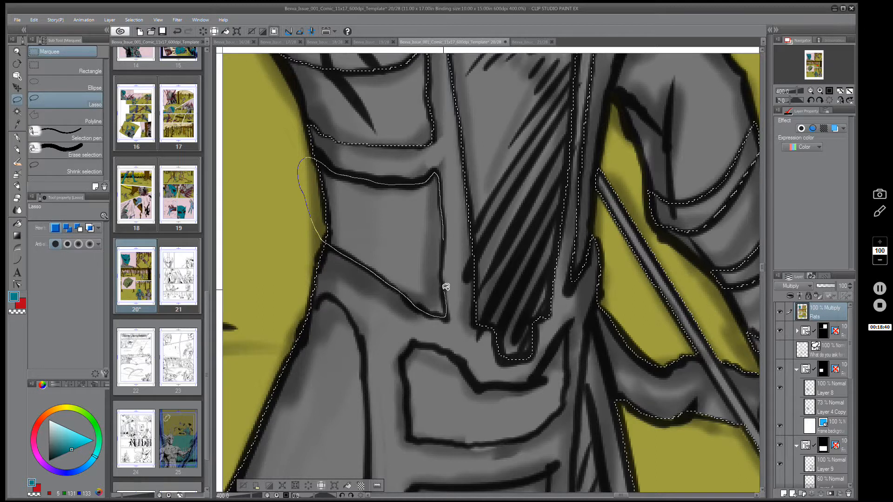
{"action": "left_click_drag", "start_coordinate": [444, 266], "coordinate": [444, 263]}
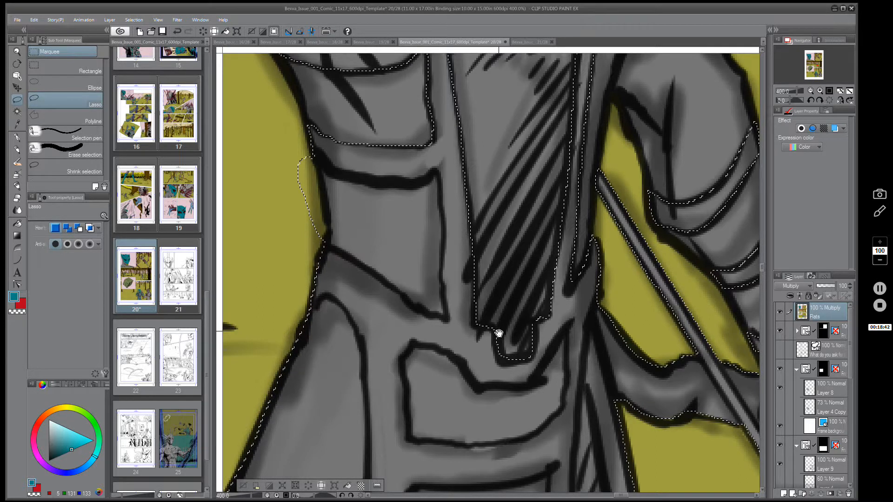
{"action": "left_click_drag", "start_coordinate": [498, 333], "coordinate": [501, 343]}
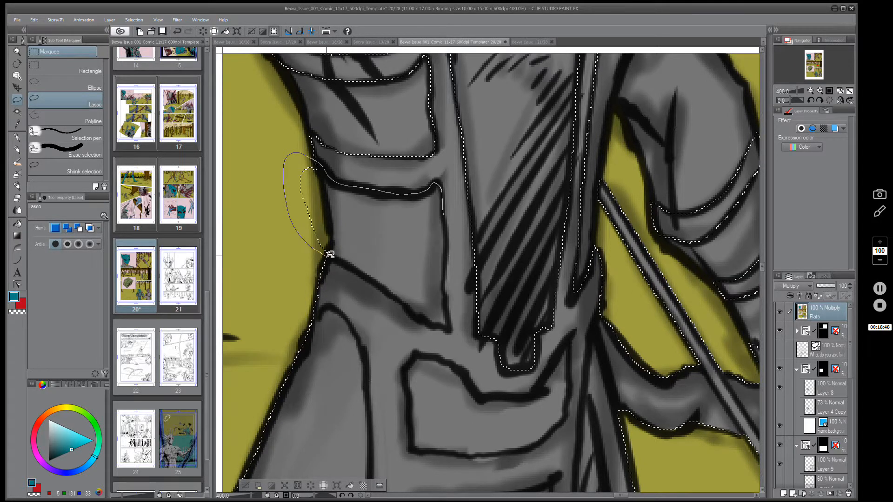
{"action": "mouse_move", "coordinate": [330, 254]}
{"action": "left_mouse_down"}
{"action": "mouse_move", "coordinate": [393, 286]}
{"action": "mouse_move", "coordinate": [435, 255]}
{"action": "mouse_move", "coordinate": [442, 213]}
{"action": "mouse_move", "coordinate": [448, 314]}
{"action": "mouse_move", "coordinate": [435, 325]}
{"action": "mouse_move", "coordinate": [420, 320]}
{"action": "mouse_move", "coordinate": [383, 287]}
{"action": "mouse_move", "coordinate": [388, 293]}
{"action": "left_mouse_up"}
- Subtract the curved upper panel and the two rectangular panels below it on the loincloth's front from the selection
{"action": "mouse_move", "coordinate": [513, 331]}
{"action": "left_mouse_down"}
{"action": "mouse_move", "coordinate": [502, 265]}
{"action": "mouse_move", "coordinate": [452, 140]}
{"action": "left_mouse_up"}
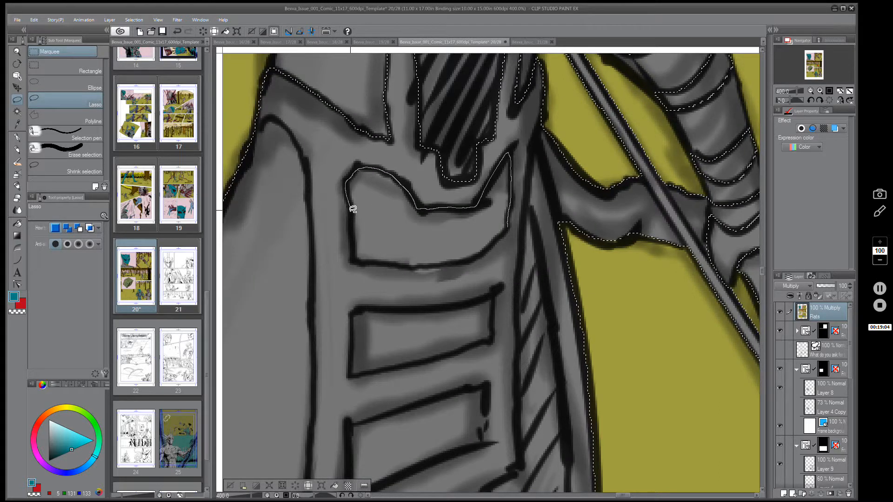
{"action": "mouse_move", "coordinate": [353, 245]}
{"action": "left_mouse_down"}
{"action": "mouse_move", "coordinate": [471, 234]}
{"action": "mouse_move", "coordinate": [506, 217]}
{"action": "mouse_move", "coordinate": [510, 228]}
{"action": "mouse_move", "coordinate": [478, 253]}
{"action": "mouse_move", "coordinate": [425, 264]}
{"action": "mouse_move", "coordinate": [365, 255]}
{"action": "mouse_move", "coordinate": [354, 244]}
{"action": "left_mouse_up"}
{"action": "left_click_drag", "start_coordinate": [496, 287], "coordinate": [470, 206]}
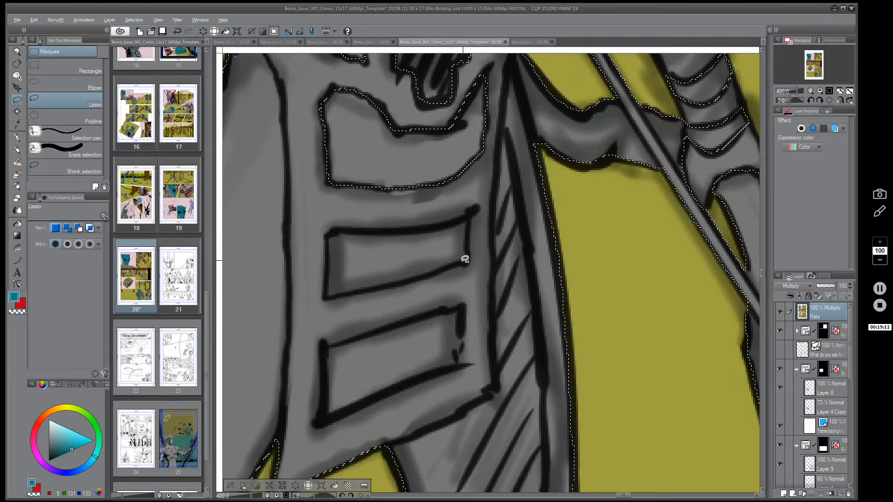
{"action": "mouse_move", "coordinate": [457, 264]}
{"action": "left_mouse_down"}
{"action": "mouse_move", "coordinate": [467, 256]}
{"action": "mouse_move", "coordinate": [468, 215]}
{"action": "mouse_move", "coordinate": [437, 227]}
{"action": "mouse_move", "coordinate": [339, 233]}
{"action": "mouse_move", "coordinate": [329, 237]}
{"action": "mouse_move", "coordinate": [325, 289]}
{"action": "mouse_move", "coordinate": [343, 291]}
{"action": "mouse_move", "coordinate": [439, 249]}
{"action": "mouse_move", "coordinate": [432, 242]}
{"action": "mouse_move", "coordinate": [464, 251]}
{"action": "mouse_move", "coordinate": [416, 277]}
{"action": "mouse_move", "coordinate": [336, 292]}
{"action": "left_mouse_up"}
{"action": "left_click_drag", "start_coordinate": [479, 344], "coordinate": [498, 213]}
{"action": "mouse_move", "coordinate": [471, 241]}
{"action": "left_mouse_down"}
{"action": "mouse_move", "coordinate": [478, 191]}
{"action": "mouse_move", "coordinate": [409, 199]}
{"action": "mouse_move", "coordinate": [342, 220]}
{"action": "mouse_move", "coordinate": [339, 277]}
{"action": "mouse_move", "coordinate": [361, 282]}
{"action": "mouse_move", "coordinate": [467, 242]}
{"action": "mouse_move", "coordinate": [580, 183]}
{"action": "mouse_move", "coordinate": [550, 181]}
{"action": "left_mouse_up"}
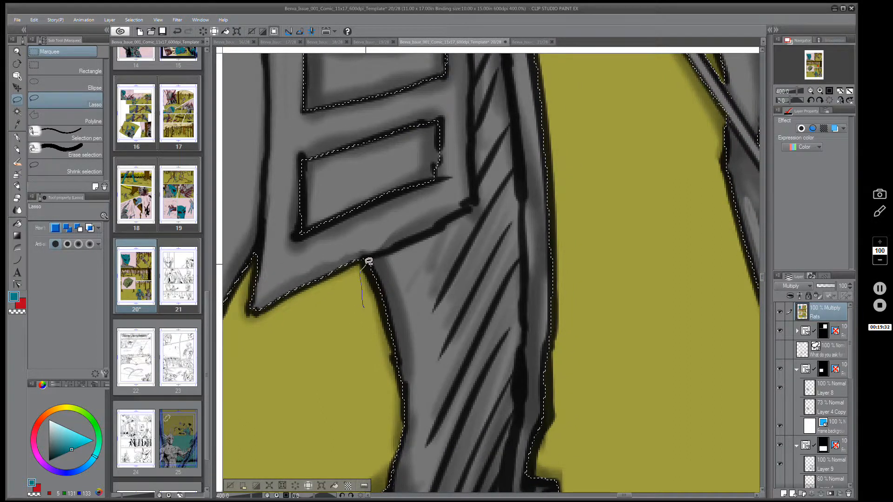
- Subtract the upper part of the hatched thigh from the selection, from the loincloth's lower corner up along its side to the hip
{"action": "left_click_drag", "start_coordinate": [368, 261], "coordinate": [454, 215]}
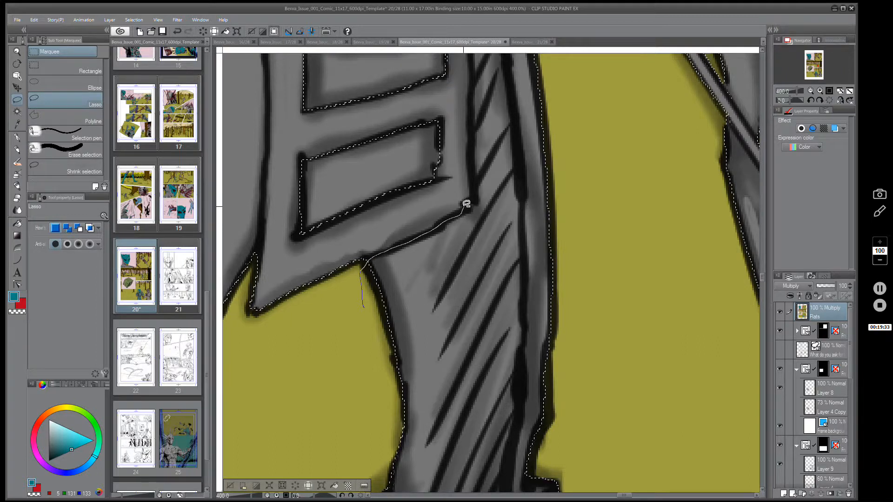
{"action": "left_click_drag", "start_coordinate": [477, 188], "coordinate": [473, 142]}
{"action": "mouse_move", "coordinate": [611, 161]}
{"action": "left_mouse_down"}
{"action": "mouse_move", "coordinate": [409, 389]}
{"action": "mouse_move", "coordinate": [372, 320]}
{"action": "left_mouse_up"}
{"action": "mouse_move", "coordinate": [524, 194]}
{"action": "left_mouse_down"}
{"action": "mouse_move", "coordinate": [418, 400]}
{"action": "mouse_move", "coordinate": [431, 363]}
{"action": "left_mouse_up"}
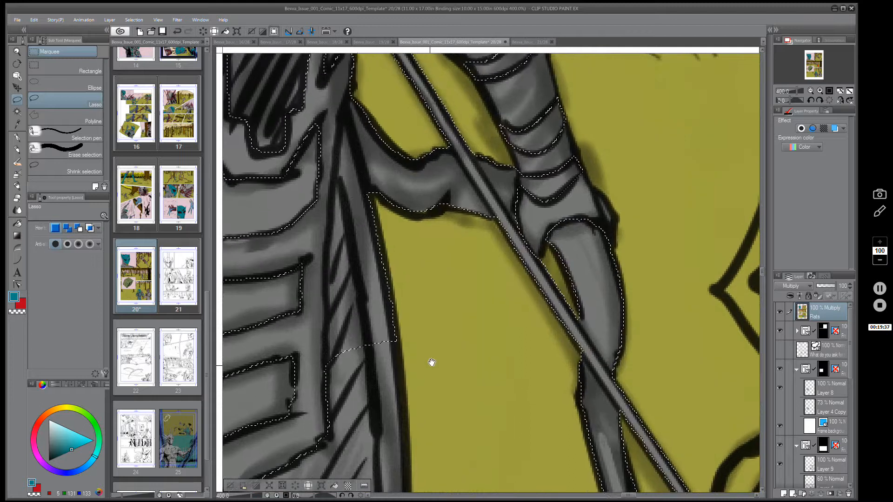
{"action": "mouse_move", "coordinate": [410, 239]}
{"action": "left_mouse_down"}
{"action": "mouse_move", "coordinate": [359, 98]}
{"action": "mouse_move", "coordinate": [339, 265]}
{"action": "mouse_move", "coordinate": [349, 368]}
{"action": "mouse_move", "coordinate": [460, 303]}
{"action": "left_mouse_up"}
{"action": "left_click_drag", "start_coordinate": [488, 378], "coordinate": [600, 221]}
- Subtract the rest of the hatched thigh from the selection, down to the rim of the boot's cuff
{"action": "scroll", "coordinate": [525, 294], "scroll_direction": "down", "scroll_amount": 3}
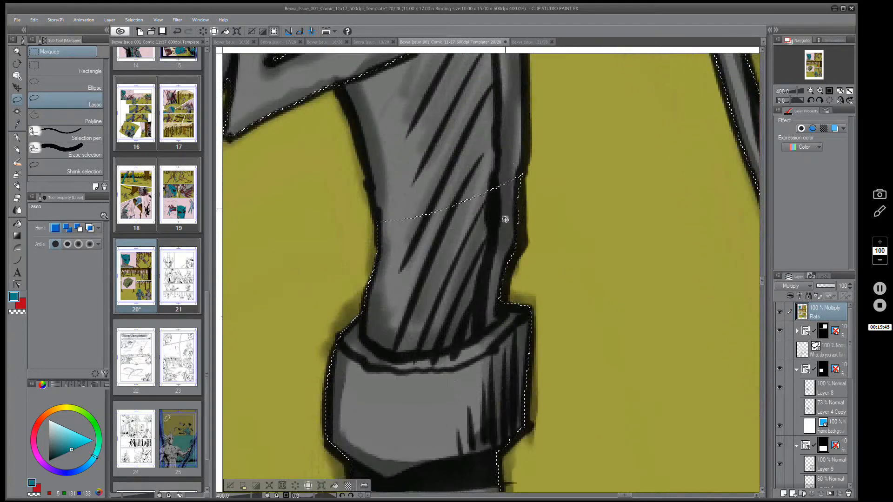
{"action": "mouse_move", "coordinate": [479, 218]}
{"action": "left_mouse_down"}
{"action": "mouse_move", "coordinate": [514, 201]}
{"action": "mouse_move", "coordinate": [528, 259]}
{"action": "mouse_move", "coordinate": [499, 298]}
{"action": "mouse_move", "coordinate": [467, 307]}
{"action": "mouse_move", "coordinate": [442, 299]}
{"action": "left_mouse_up"}
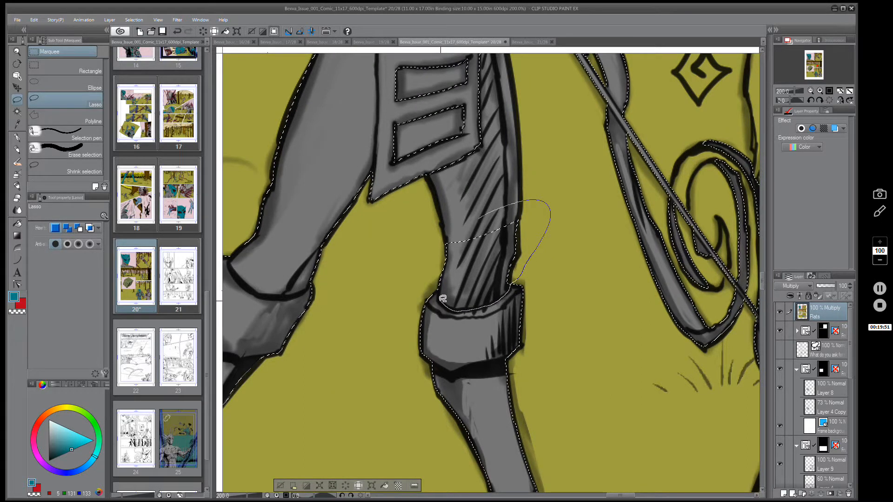
{"action": "left_click_drag", "start_coordinate": [429, 250], "coordinate": [470, 246]}
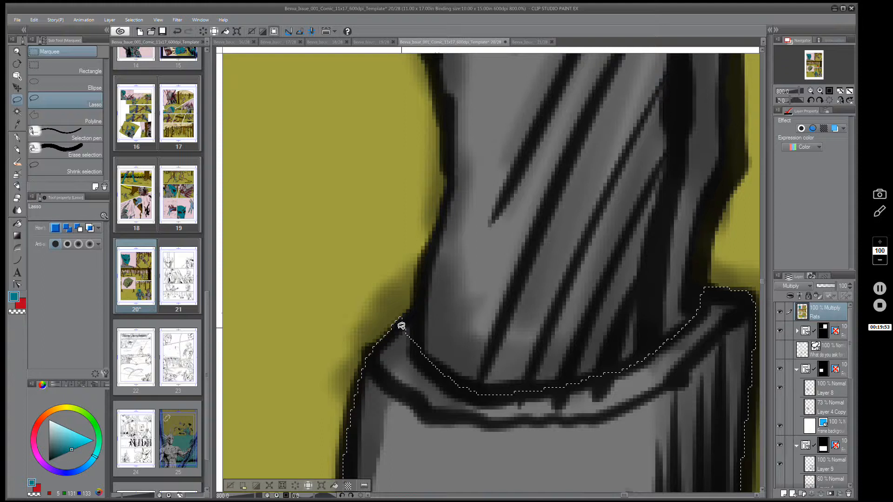
{"action": "scroll", "coordinate": [414, 333], "scroll_direction": "down", "scroll_amount": 3}
{"action": "scroll", "coordinate": [593, 298], "scroll_direction": "down", "scroll_amount": 3}
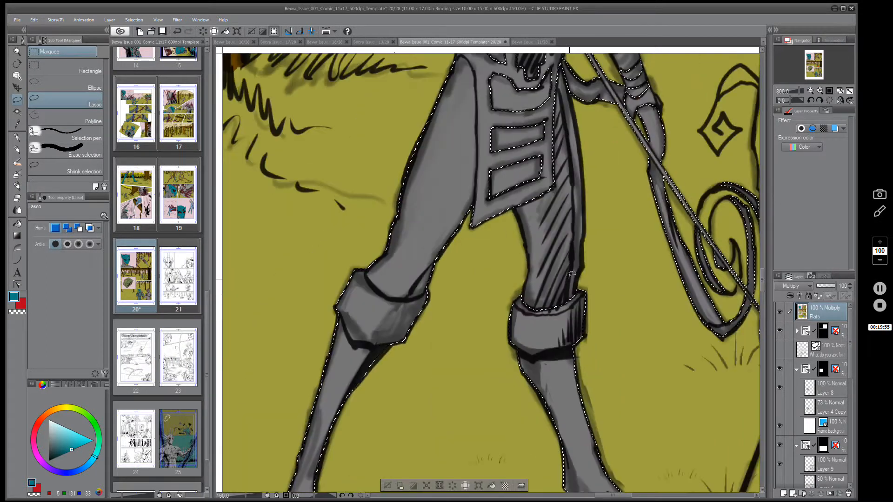
- Subtract the other bare thigh and knee from the selection, from the boot cuff's rim up to the loincloth and belt
{"action": "left_click_drag", "start_coordinate": [538, 265], "coordinate": [595, 265]}
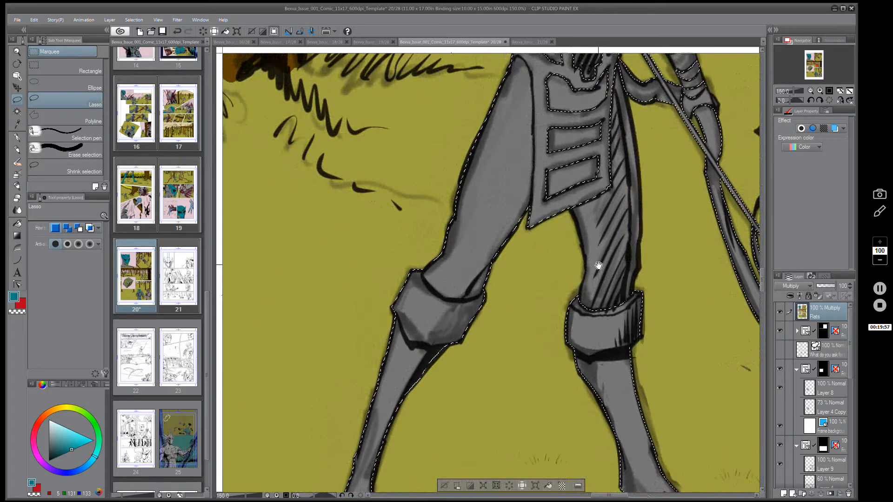
{"action": "scroll", "coordinate": [462, 241], "scroll_direction": "up", "scroll_amount": 4}
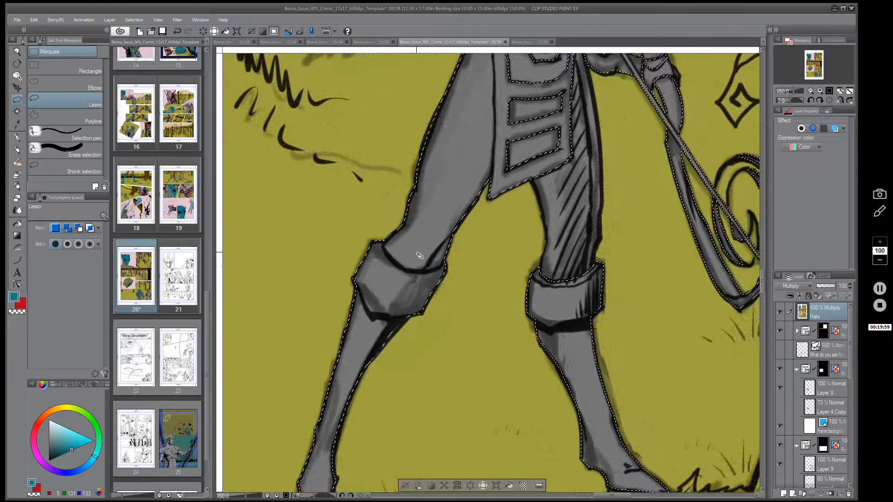
{"action": "mouse_move", "coordinate": [525, 208]}
{"action": "left_mouse_down"}
{"action": "mouse_move", "coordinate": [517, 239]}
{"action": "mouse_move", "coordinate": [471, 301]}
{"action": "mouse_move", "coordinate": [426, 315]}
{"action": "mouse_move", "coordinate": [377, 311]}
{"action": "mouse_move", "coordinate": [325, 270]}
{"action": "mouse_move", "coordinate": [328, 213]}
{"action": "mouse_move", "coordinate": [346, 181]}
{"action": "mouse_move", "coordinate": [426, 148]}
{"action": "mouse_move", "coordinate": [504, 286]}
{"action": "mouse_move", "coordinate": [489, 326]}
{"action": "left_mouse_up"}
{"action": "mouse_move", "coordinate": [332, 139]}
{"action": "left_mouse_down"}
{"action": "mouse_move", "coordinate": [328, 353]}
{"action": "mouse_move", "coordinate": [479, 355]}
{"action": "mouse_move", "coordinate": [523, 243]}
{"action": "mouse_move", "coordinate": [536, 163]}
{"action": "left_mouse_up"}
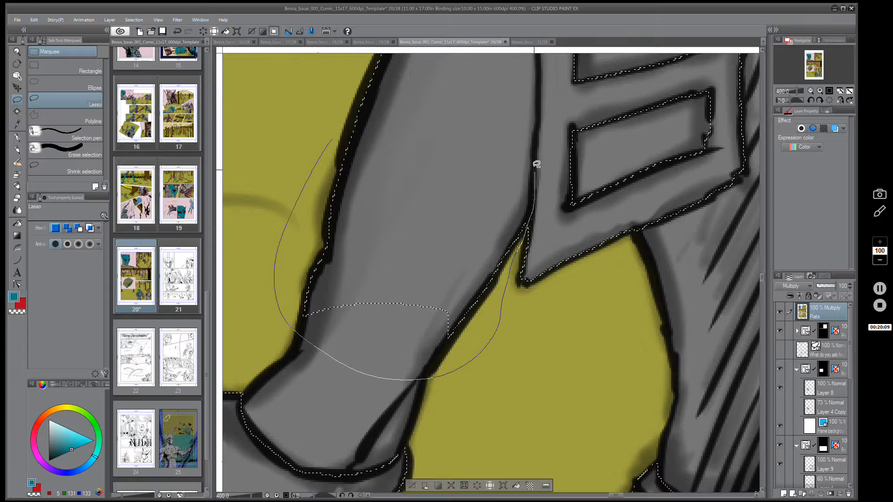
{"action": "left_click_drag", "start_coordinate": [538, 98], "coordinate": [331, 139]}
{"action": "mouse_move", "coordinate": [353, 386]}
{"action": "left_mouse_down"}
{"action": "mouse_move", "coordinate": [349, 246]}
{"action": "mouse_move", "coordinate": [350, 285]}
{"action": "left_mouse_up"}
{"action": "mouse_move", "coordinate": [331, 180]}
{"action": "left_mouse_down"}
{"action": "mouse_move", "coordinate": [312, 348]}
{"action": "mouse_move", "coordinate": [415, 360]}
{"action": "mouse_move", "coordinate": [460, 352]}
{"action": "mouse_move", "coordinate": [470, 329]}
{"action": "mouse_move", "coordinate": [457, 95]}
{"action": "mouse_move", "coordinate": [429, 56]}
{"action": "mouse_move", "coordinate": [379, 96]}
{"action": "left_mouse_up"}
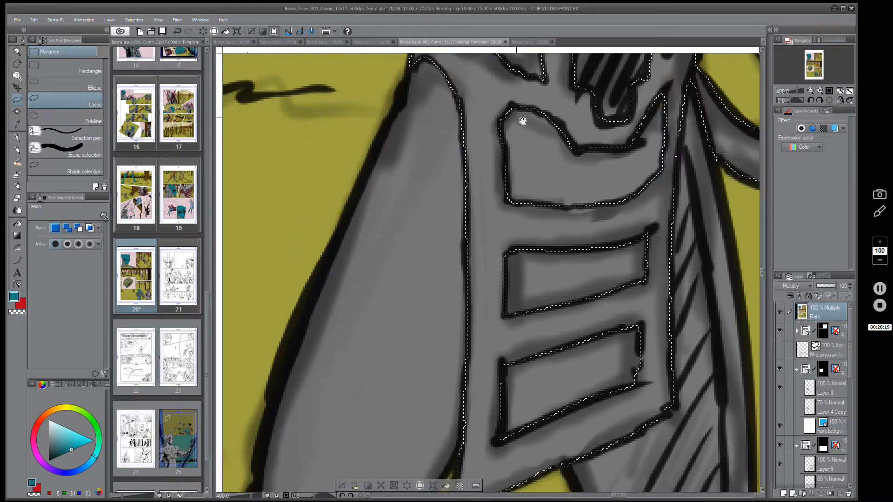
{"action": "left_click_drag", "start_coordinate": [445, 84], "coordinate": [373, 188]}
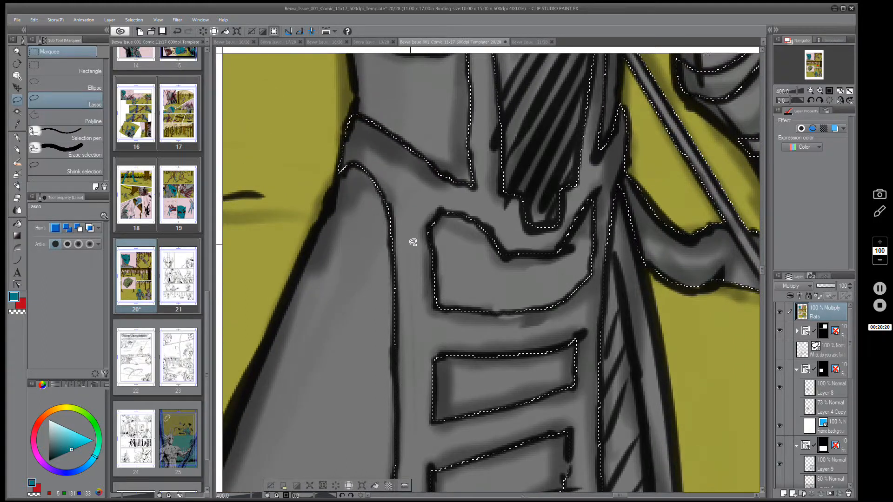
- Subtract the bare elbow area of the outstretched arm from the selection, between the upper arm band and the forearm wraps
{"action": "scroll", "coordinate": [413, 242], "scroll_direction": "down", "scroll_amount": 6}
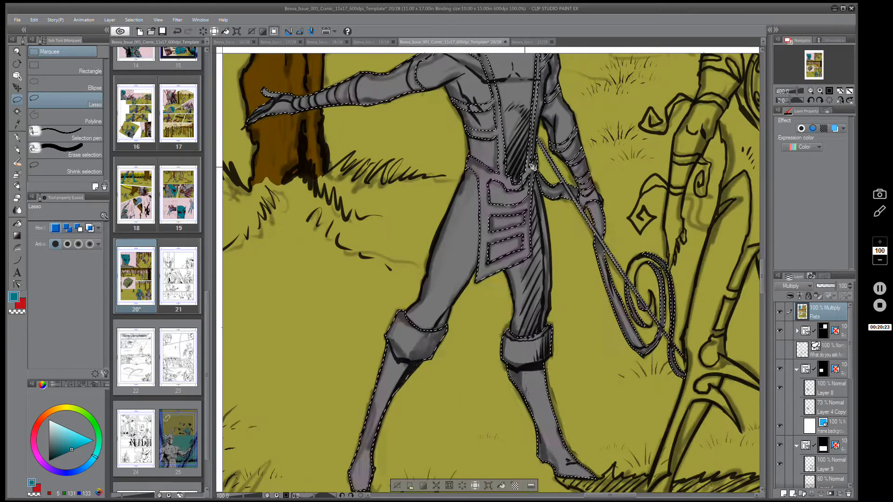
{"action": "left_click_drag", "start_coordinate": [577, 247], "coordinate": [582, 353]}
{"action": "scroll", "coordinate": [484, 175], "scroll_direction": "up", "scroll_amount": 3}
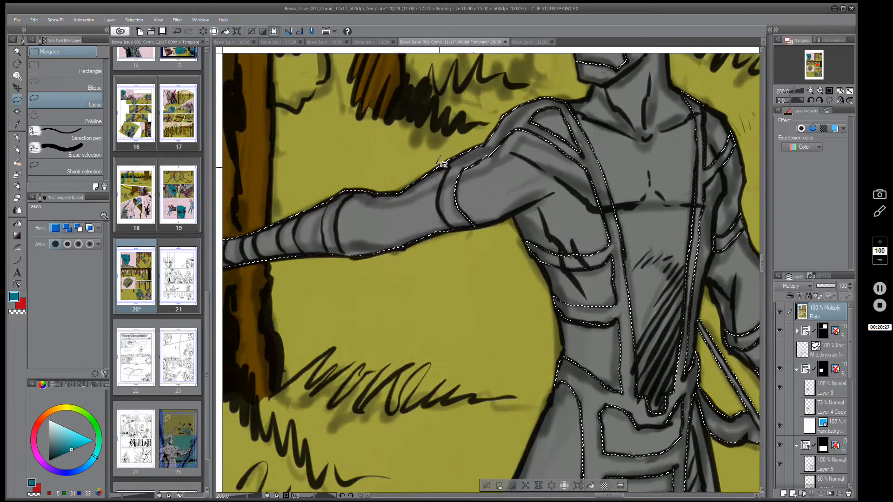
{"action": "mouse_move", "coordinate": [438, 163]}
{"action": "left_mouse_down"}
{"action": "mouse_move", "coordinate": [439, 202]}
{"action": "mouse_move", "coordinate": [460, 241]}
{"action": "mouse_move", "coordinate": [392, 276]}
{"action": "mouse_move", "coordinate": [405, 150]}
{"action": "mouse_move", "coordinate": [433, 148]}
{"action": "mouse_move", "coordinate": [448, 189]}
{"action": "mouse_move", "coordinate": [419, 257]}
{"action": "mouse_move", "coordinate": [390, 216]}
{"action": "mouse_move", "coordinate": [406, 165]}
{"action": "left_mouse_up"}
{"action": "left_click", "coordinate": [405, 165], "text": "ctrl"}
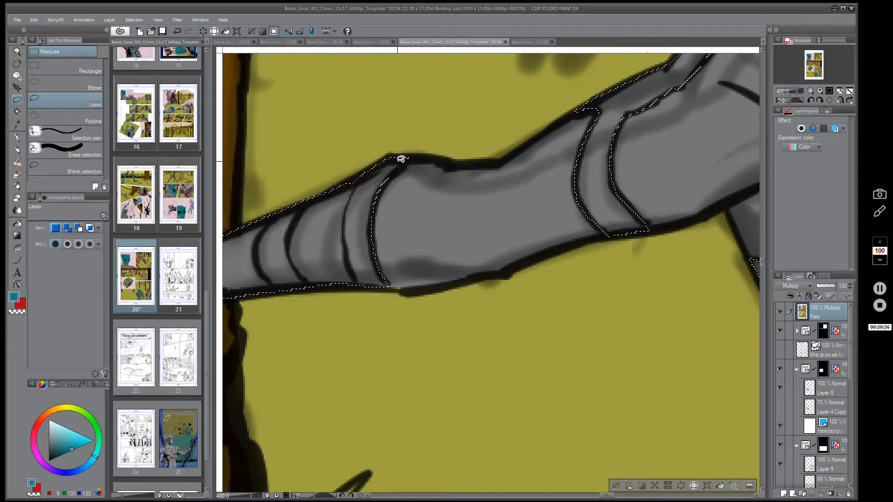
- Subtract the bare gaps between the forearm wraps and the outstretched hand from the selection, leaving only the wrap bands selected
{"action": "mouse_move", "coordinate": [355, 182]}
{"action": "left_mouse_down"}
{"action": "mouse_move", "coordinate": [432, 135]}
{"action": "mouse_move", "coordinate": [425, 164]}
{"action": "left_mouse_up"}
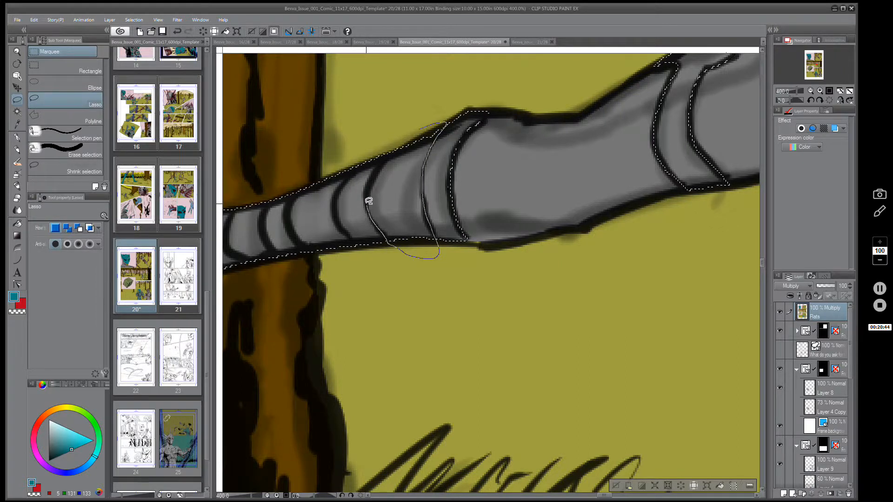
{"action": "left_click_drag", "start_coordinate": [407, 120], "coordinate": [409, 122]}
{"action": "left_click_drag", "start_coordinate": [398, 169], "coordinate": [500, 139]}
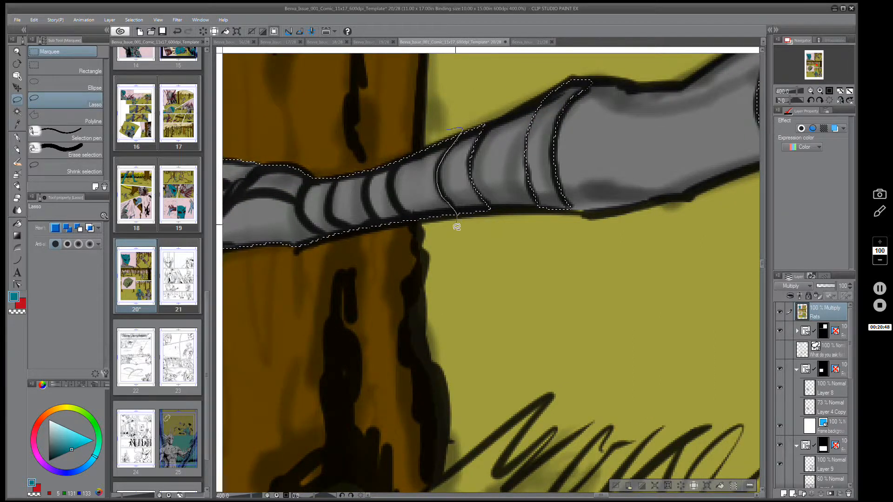
{"action": "left_click_drag", "start_coordinate": [427, 152], "coordinate": [456, 151]}
{"action": "left_click_drag", "start_coordinate": [459, 186], "coordinate": [471, 221]}
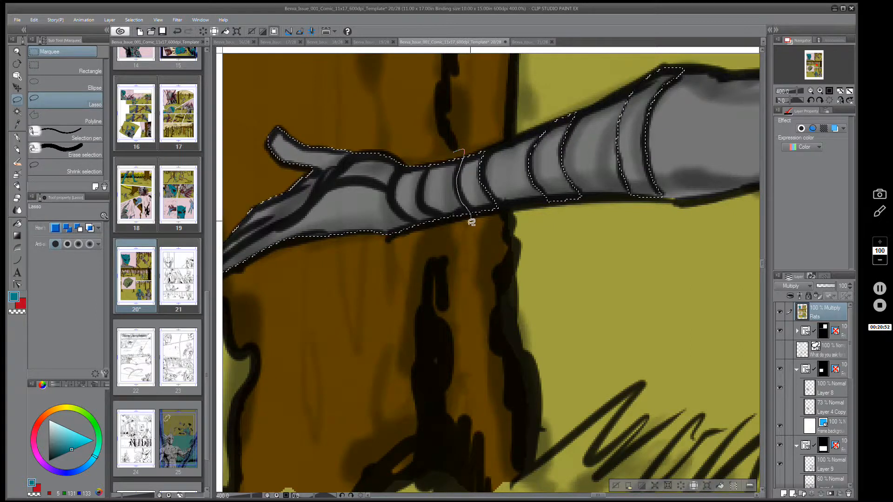
{"action": "mouse_move", "coordinate": [446, 151]}
{"action": "left_mouse_down"}
{"action": "mouse_move", "coordinate": [535, 159]}
{"action": "mouse_move", "coordinate": [503, 134]}
{"action": "mouse_move", "coordinate": [487, 177]}
{"action": "mouse_move", "coordinate": [516, 207]}
{"action": "mouse_move", "coordinate": [459, 250]}
{"action": "mouse_move", "coordinate": [319, 271]}
{"action": "mouse_move", "coordinate": [308, 158]}
{"action": "mouse_move", "coordinate": [499, 60]}
{"action": "left_mouse_up"}
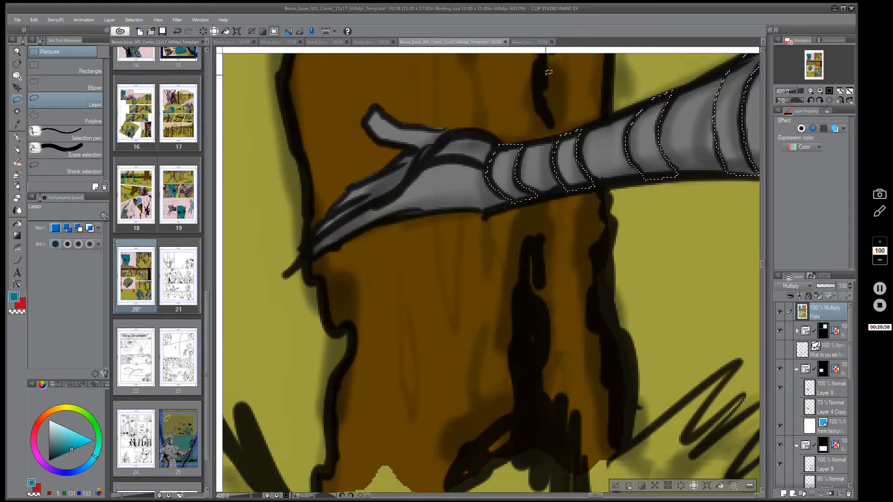
- Fill the selected costume parts of the masked figure with the current teal and clear the selection
{"action": "scroll", "coordinate": [465, 186], "scroll_direction": "down", "scroll_amount": 8}
{"action": "mouse_move", "coordinate": [707, 184]}
{"action": "left_mouse_down"}
{"action": "mouse_move", "coordinate": [451, 184]}
{"action": "mouse_move", "coordinate": [418, 170]}
{"action": "mouse_move", "coordinate": [408, 140]}
{"action": "mouse_move", "coordinate": [408, 161]}
{"action": "left_mouse_up"}
{"action": "left_click_drag", "start_coordinate": [535, 184], "coordinate": [535, 247]}
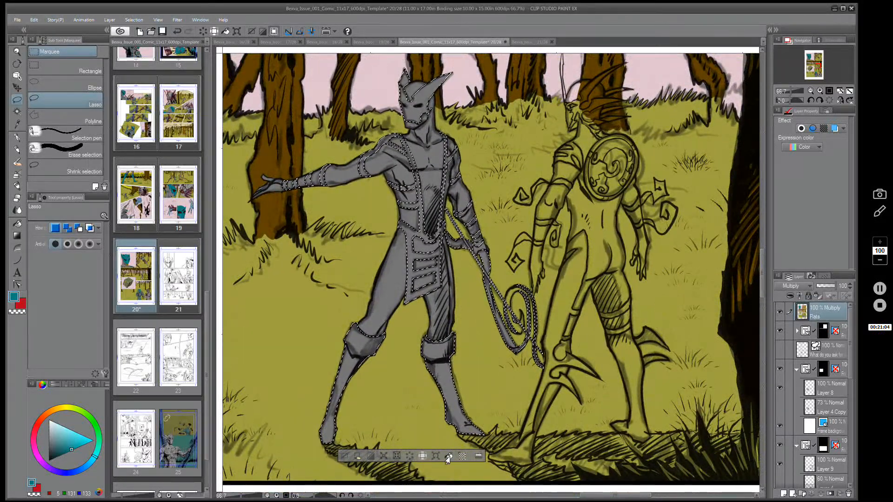
{"action": "left_click", "coordinate": [344, 456]}
{"action": "left_click", "coordinate": [344, 457]}
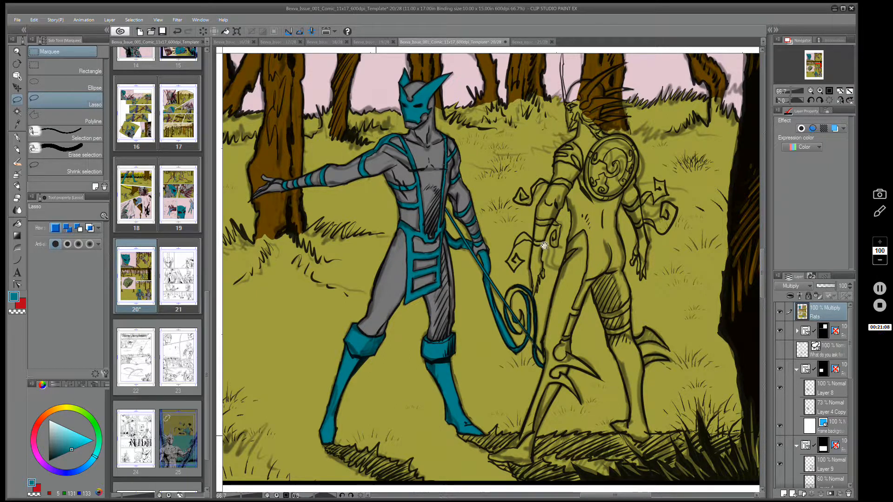
- Sample the grey skin colour from the running figure's leg in the panel above, and return to the Lasso
{"action": "left_click_drag", "start_coordinate": [621, 308], "coordinate": [512, 343]}
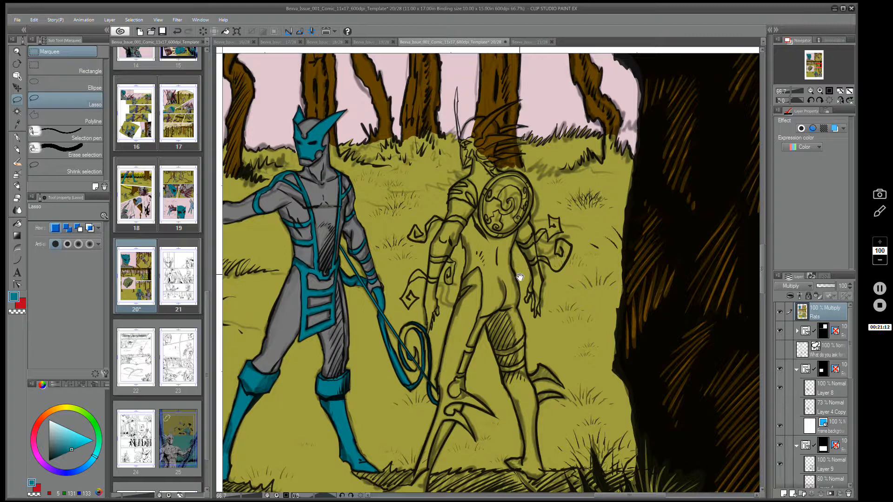
{"action": "left_click_drag", "start_coordinate": [520, 278], "coordinate": [503, 420]}
{"action": "scroll", "coordinate": [466, 139], "scroll_direction": "down", "scroll_amount": 1}
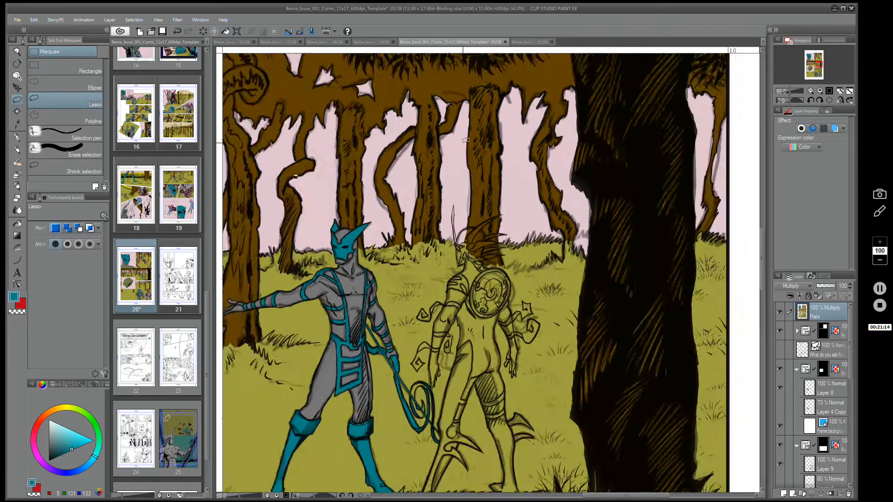
{"action": "scroll", "coordinate": [465, 139], "scroll_direction": "down", "scroll_amount": 1}
{"action": "scroll", "coordinate": [484, 145], "scroll_direction": "up", "scroll_amount": 5}
{"action": "scroll", "coordinate": [400, 172], "scroll_direction": "up", "scroll_amount": 1}
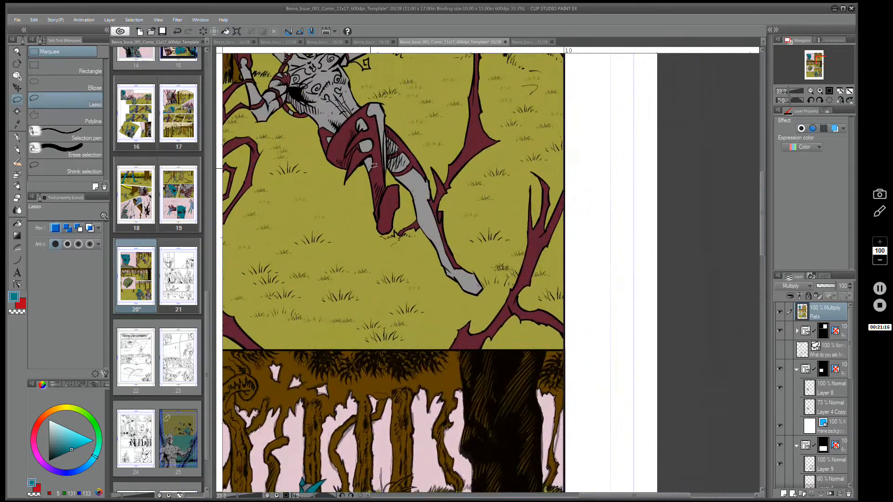
{"action": "left_click", "coordinate": [17, 124]}
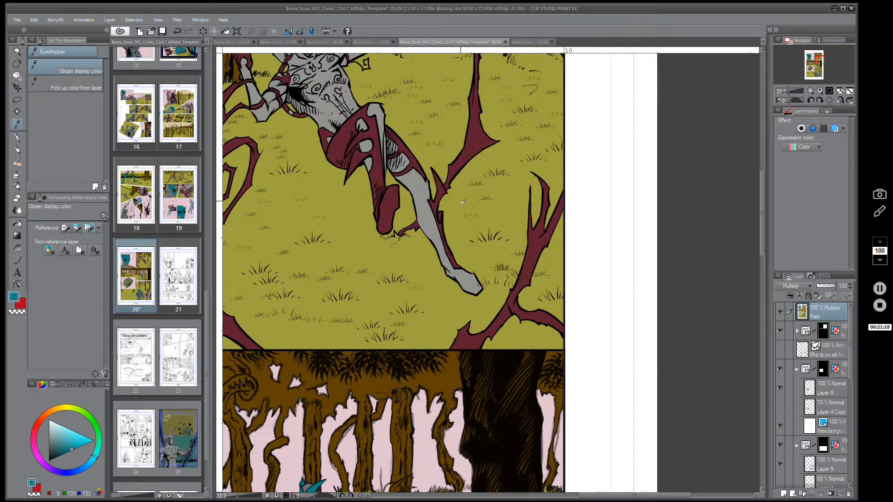
{"action": "left_click", "coordinate": [427, 195]}
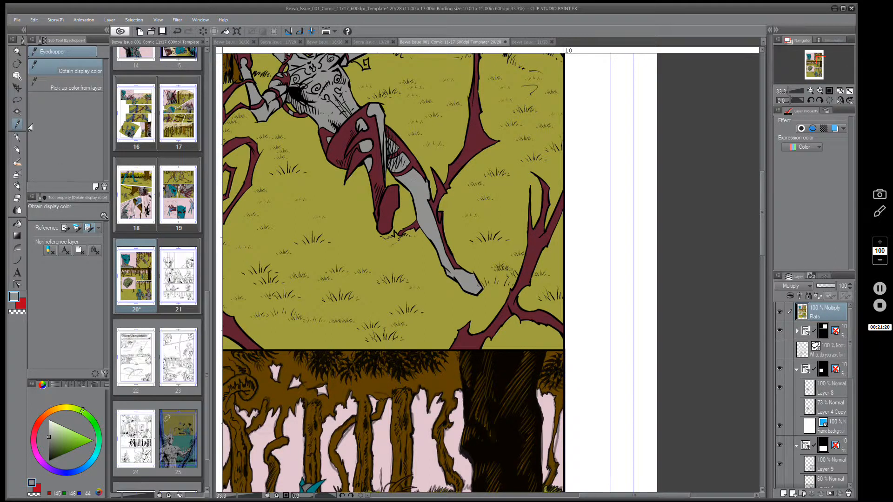
{"action": "key", "text": "m"}
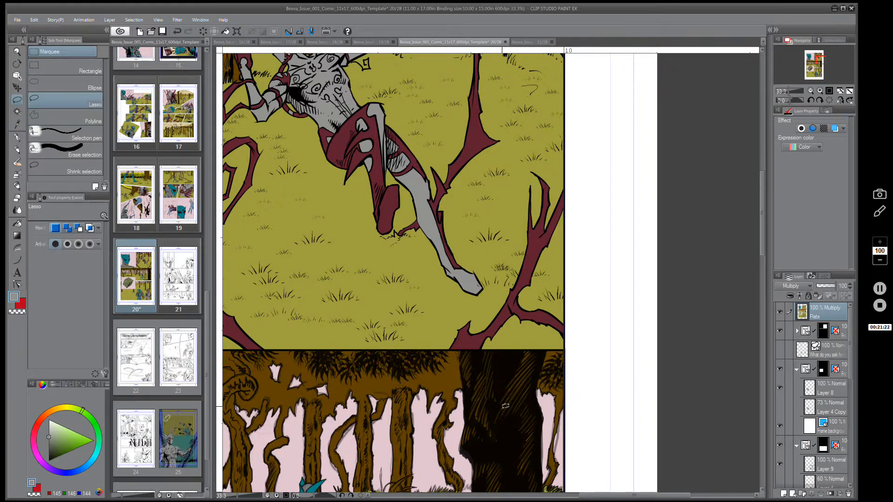
- Lasso the second figure's tall thin head spike, the top of the head and the uppermost swept-back spike
{"action": "left_click_drag", "start_coordinate": [505, 406], "coordinate": [501, 242]}
{"action": "scroll", "coordinate": [486, 156], "scroll_direction": "up", "scroll_amount": 4}
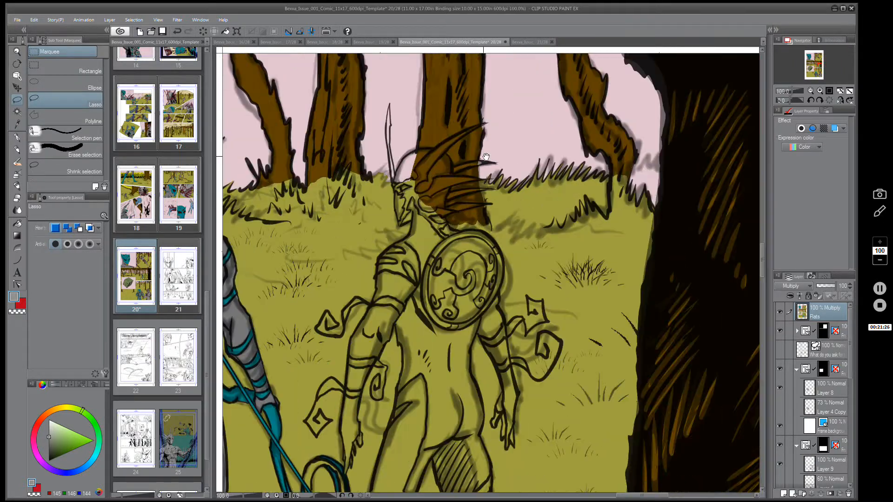
{"action": "left_click_drag", "start_coordinate": [485, 156], "coordinate": [419, 228]}
{"action": "scroll", "coordinate": [366, 277], "scroll_direction": "up", "scroll_amount": 3}
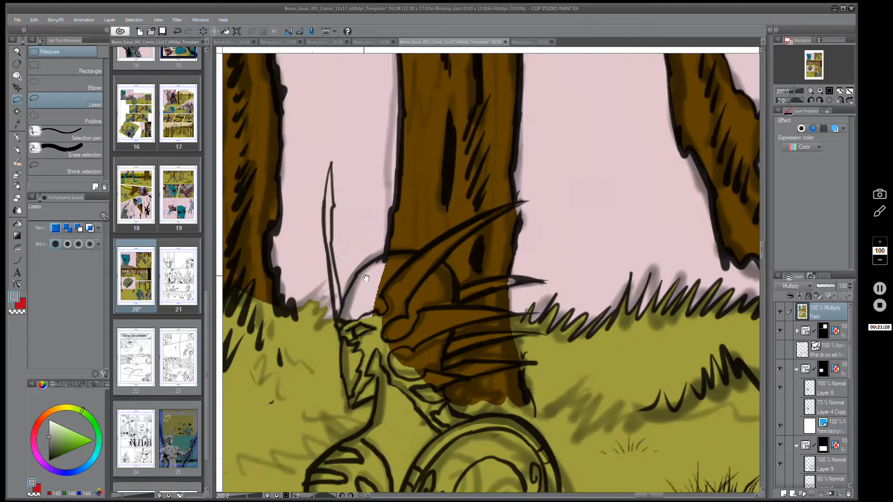
{"action": "mouse_move", "coordinate": [366, 277]}
{"action": "left_mouse_down"}
{"action": "mouse_move", "coordinate": [380, 240]}
{"action": "mouse_move", "coordinate": [343, 306]}
{"action": "left_mouse_up"}
{"action": "scroll", "coordinate": [354, 242], "scroll_direction": "up", "scroll_amount": 2}
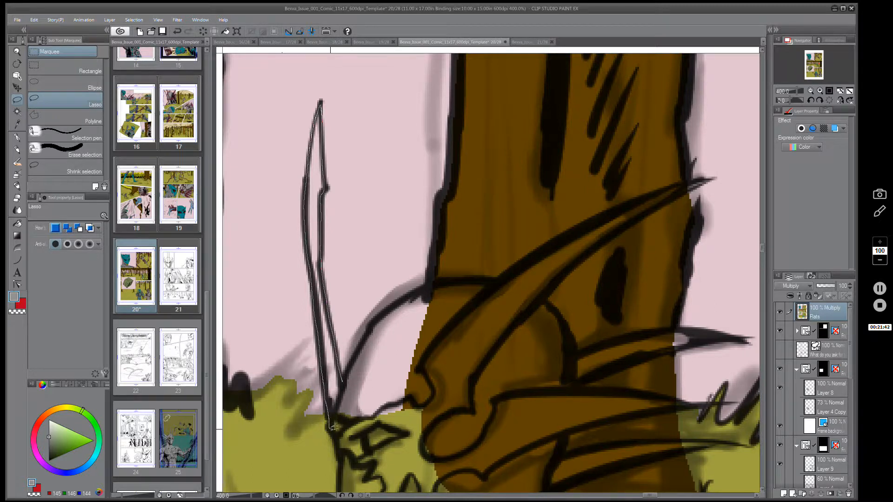
{"action": "mouse_move", "coordinate": [375, 471]}
{"action": "left_mouse_down"}
{"action": "mouse_move", "coordinate": [481, 434]}
{"action": "mouse_move", "coordinate": [541, 379]}
{"action": "left_mouse_up"}
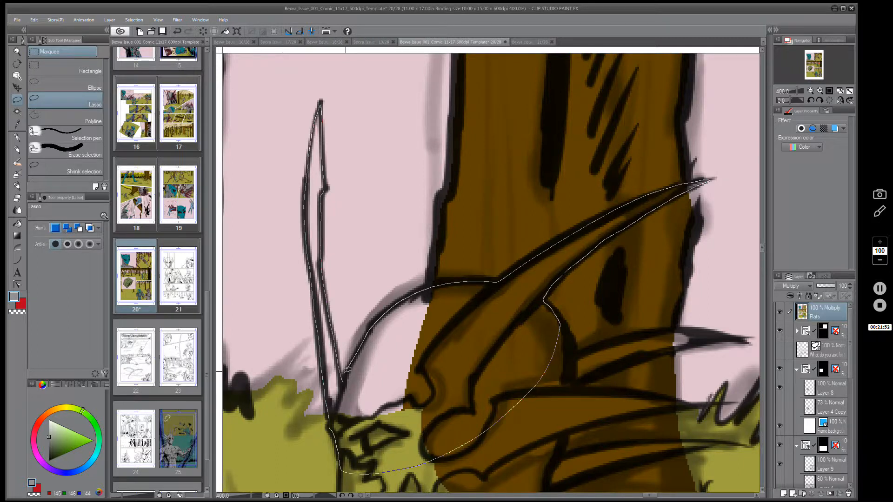
{"action": "left_click_drag", "start_coordinate": [346, 370], "coordinate": [346, 370]}
- Add the remaining swept-back head spikes, the back of the neck and the shield's upper rim to the selection
{"action": "mouse_move", "coordinate": [576, 398]}
{"action": "left_mouse_down"}
{"action": "mouse_move", "coordinate": [600, 380]}
{"action": "mouse_move", "coordinate": [554, 213]}
{"action": "mouse_move", "coordinate": [527, 180]}
{"action": "mouse_move", "coordinate": [510, 220]}
{"action": "mouse_move", "coordinate": [440, 138]}
{"action": "mouse_move", "coordinate": [469, 162]}
{"action": "left_mouse_up"}
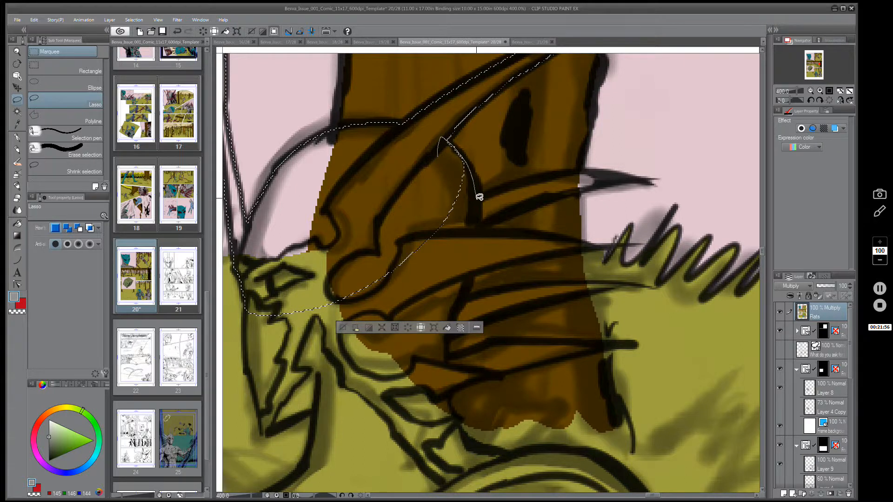
{"action": "mouse_move", "coordinate": [479, 198]}
{"action": "left_mouse_down"}
{"action": "mouse_move", "coordinate": [549, 175]}
{"action": "mouse_move", "coordinate": [638, 175]}
{"action": "mouse_move", "coordinate": [511, 210]}
{"action": "mouse_move", "coordinate": [482, 228]}
{"action": "mouse_move", "coordinate": [582, 236]}
{"action": "mouse_move", "coordinate": [585, 246]}
{"action": "mouse_move", "coordinate": [472, 273]}
{"action": "mouse_move", "coordinate": [457, 308]}
{"action": "mouse_move", "coordinate": [356, 329]}
{"action": "mouse_move", "coordinate": [328, 307]}
{"action": "left_mouse_up"}
{"action": "mouse_move", "coordinate": [586, 229]}
{"action": "left_mouse_down"}
{"action": "mouse_move", "coordinate": [603, 239]}
{"action": "mouse_move", "coordinate": [570, 235]}
{"action": "mouse_move", "coordinate": [581, 233]}
{"action": "left_mouse_up"}
{"action": "scroll", "coordinate": [604, 288], "scroll_direction": "down", "scroll_amount": 5}
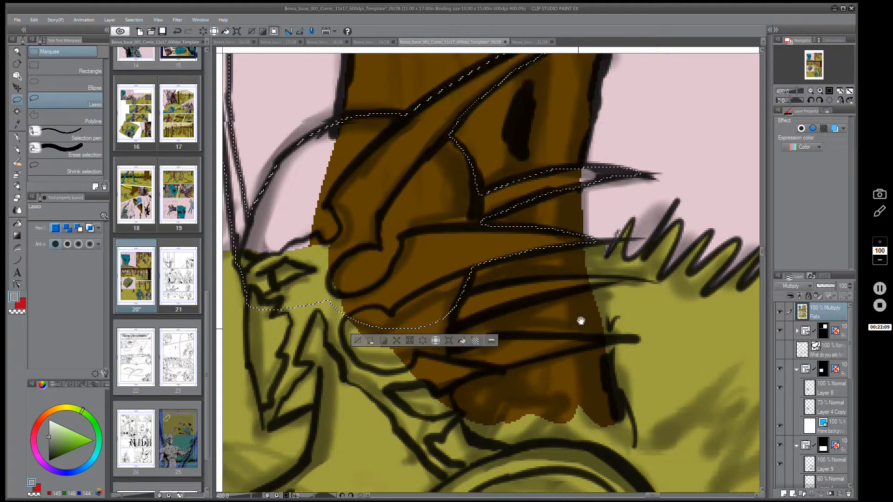
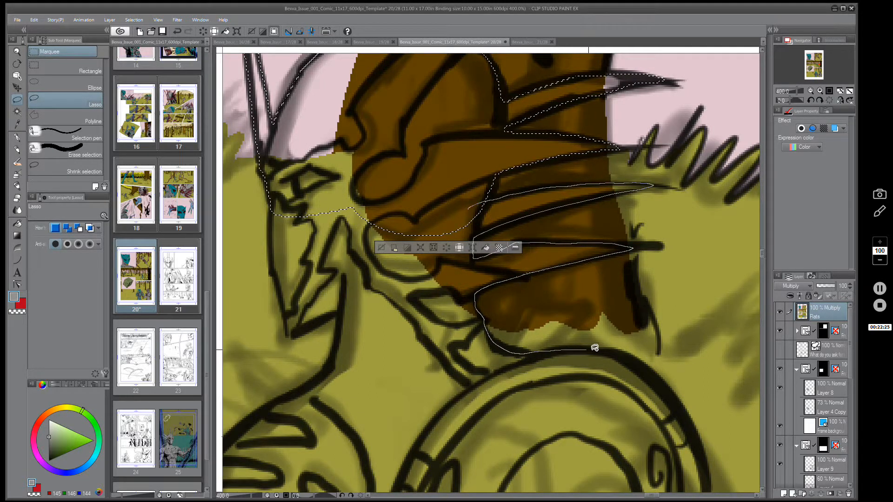
{"action": "mouse_move", "coordinate": [630, 356]}
{"action": "left_mouse_down"}
{"action": "mouse_move", "coordinate": [672, 402]}
{"action": "mouse_move", "coordinate": [680, 416]}
{"action": "mouse_move", "coordinate": [673, 428]}
{"action": "mouse_move", "coordinate": [539, 447]}
{"action": "mouse_move", "coordinate": [419, 436]}
{"action": "mouse_move", "coordinate": [363, 376]}
{"action": "mouse_move", "coordinate": [367, 225]}
{"action": "left_mouse_up"}
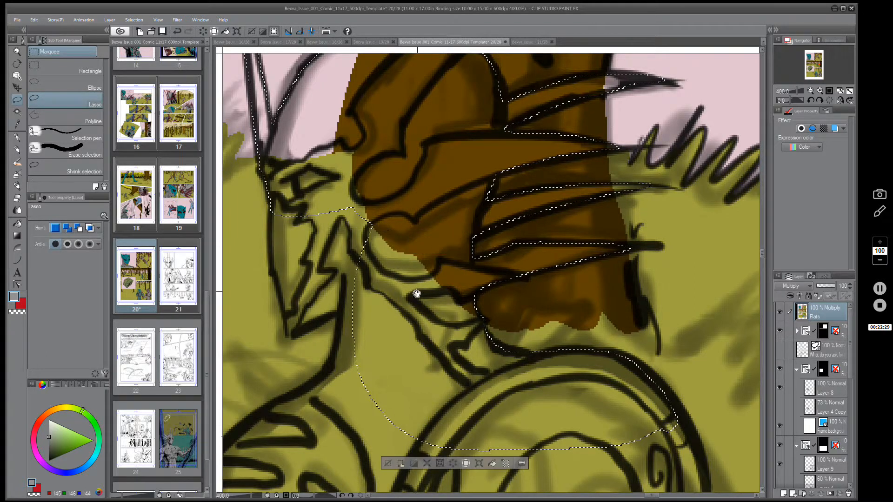
- Extend the selection over the second figure's face, neck, shoulder and banded upper arm, including more of the shield
{"action": "left_click_drag", "start_coordinate": [401, 253], "coordinate": [487, 251]}
{"action": "mouse_move", "coordinate": [400, 162]}
{"action": "left_mouse_down"}
{"action": "mouse_move", "coordinate": [376, 179]}
{"action": "mouse_move", "coordinate": [358, 208]}
{"action": "mouse_move", "coordinate": [355, 259]}
{"action": "mouse_move", "coordinate": [379, 331]}
{"action": "mouse_move", "coordinate": [460, 286]}
{"action": "mouse_move", "coordinate": [482, 154]}
{"action": "left_mouse_up"}
{"action": "mouse_move", "coordinate": [550, 373]}
{"action": "left_mouse_down"}
{"action": "mouse_move", "coordinate": [462, 175]}
{"action": "mouse_move", "coordinate": [582, 193]}
{"action": "mouse_move", "coordinate": [578, 208]}
{"action": "left_mouse_up"}
{"action": "mouse_move", "coordinate": [480, 133]}
{"action": "left_mouse_down"}
{"action": "mouse_move", "coordinate": [458, 130]}
{"action": "mouse_move", "coordinate": [445, 196]}
{"action": "mouse_move", "coordinate": [378, 237]}
{"action": "mouse_move", "coordinate": [321, 296]}
{"action": "mouse_move", "coordinate": [311, 384]}
{"action": "mouse_move", "coordinate": [325, 410]}
{"action": "mouse_move", "coordinate": [439, 449]}
{"action": "mouse_move", "coordinate": [459, 447]}
{"action": "mouse_move", "coordinate": [470, 469]}
{"action": "mouse_move", "coordinate": [500, 476]}
{"action": "mouse_move", "coordinate": [594, 430]}
{"action": "mouse_move", "coordinate": [652, 330]}
{"action": "mouse_move", "coordinate": [631, 248]}
{"action": "mouse_move", "coordinate": [539, 154]}
{"action": "left_mouse_up"}
{"action": "mouse_move", "coordinate": [634, 430]}
{"action": "left_mouse_down"}
{"action": "mouse_move", "coordinate": [651, 298]}
{"action": "mouse_move", "coordinate": [682, 168]}
{"action": "left_mouse_up"}
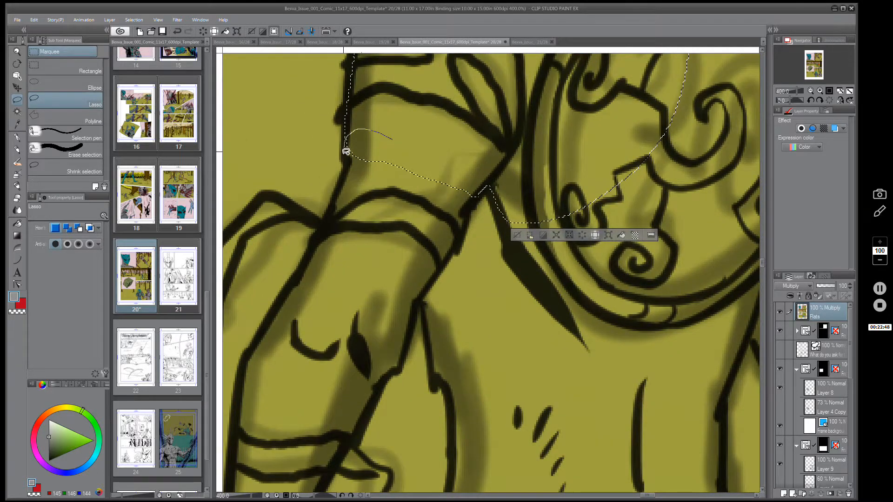
- Extend the Lasso selection from the shield-bearing figure's elbow down the forearm, including the thin bent strip projecting at the elbow
{"action": "mouse_move", "coordinate": [318, 236]}
{"action": "left_mouse_down"}
{"action": "mouse_move", "coordinate": [245, 352]}
{"action": "mouse_move", "coordinate": [233, 411]}
{"action": "mouse_move", "coordinate": [265, 461]}
{"action": "mouse_move", "coordinate": [321, 474]}
{"action": "mouse_move", "coordinate": [339, 464]}
{"action": "mouse_move", "coordinate": [400, 368]}
{"action": "mouse_move", "coordinate": [413, 308]}
{"action": "mouse_move", "coordinate": [486, 189]}
{"action": "left_mouse_up"}
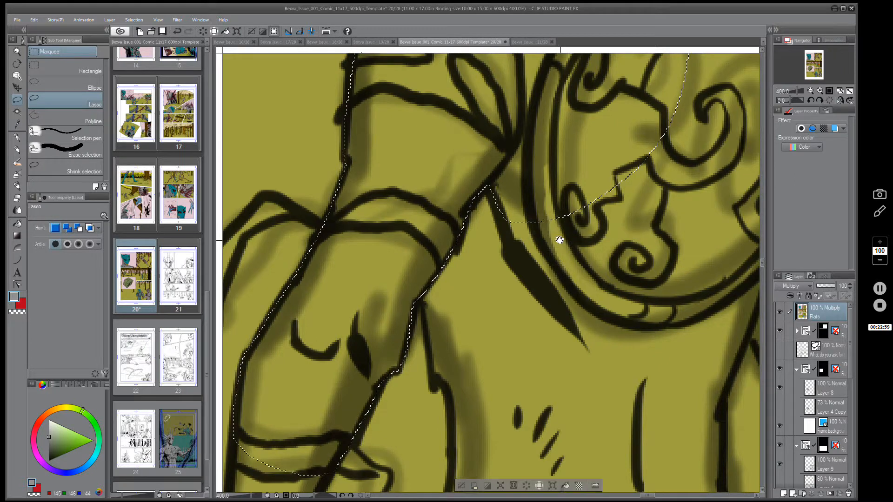
{"action": "mouse_move", "coordinate": [558, 219]}
{"action": "left_mouse_down"}
{"action": "mouse_move", "coordinate": [618, 173]}
{"action": "mouse_move", "coordinate": [547, 169]}
{"action": "mouse_move", "coordinate": [532, 200]}
{"action": "mouse_move", "coordinate": [540, 201]}
{"action": "mouse_move", "coordinate": [495, 183]}
{"action": "mouse_move", "coordinate": [517, 179]}
{"action": "left_mouse_up"}
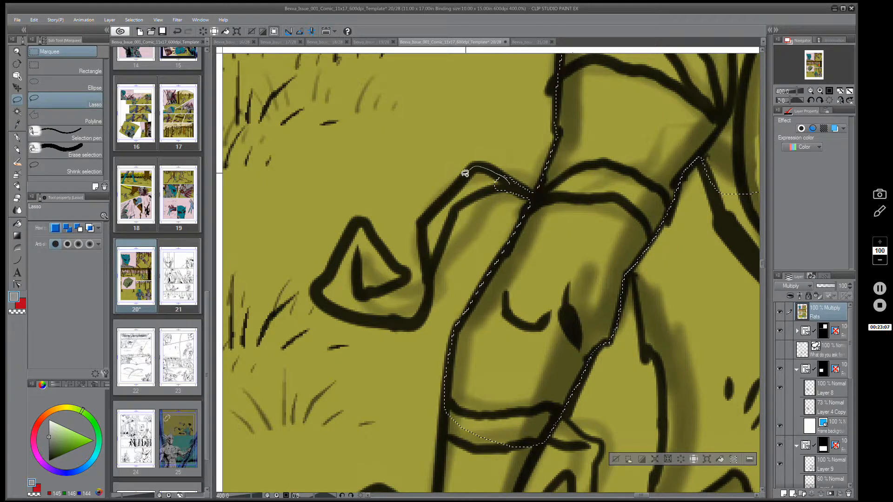
{"action": "left_click_drag", "start_coordinate": [430, 214], "coordinate": [424, 242]}
{"action": "left_click_drag", "start_coordinate": [429, 273], "coordinate": [450, 225]}
{"action": "left_click_drag", "start_coordinate": [477, 194], "coordinate": [520, 183]}
{"action": "scroll", "coordinate": [668, 154], "scroll_direction": "down", "scroll_amount": 10}
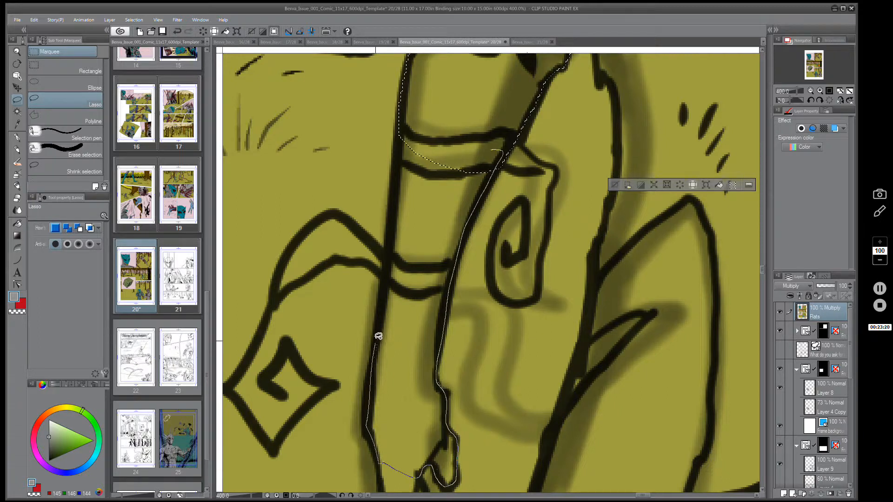
- Add the same arm's banded wrist, the curved strip beside it and the hand's pointed fingers to the selection
{"action": "left_click_drag", "start_coordinate": [401, 136], "coordinate": [402, 138]}
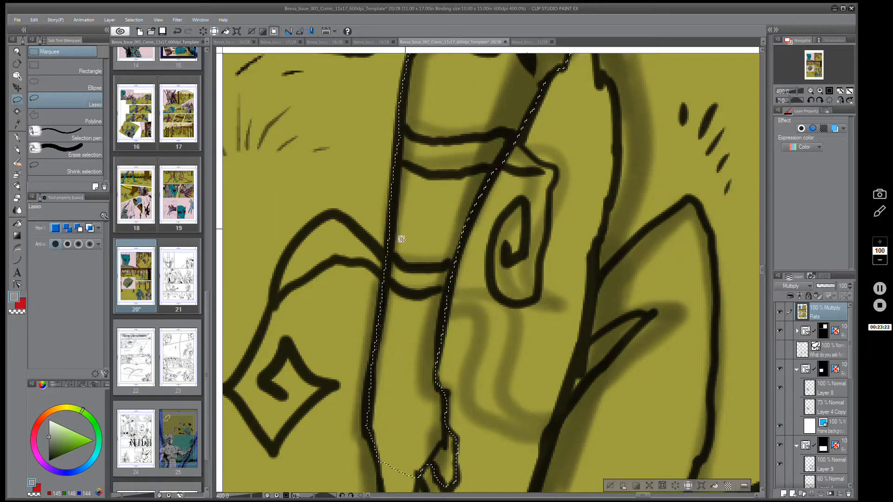
{"action": "mouse_move", "coordinate": [409, 268]}
{"action": "left_mouse_down"}
{"action": "mouse_move", "coordinate": [332, 214]}
{"action": "mouse_move", "coordinate": [304, 236]}
{"action": "mouse_move", "coordinate": [275, 290]}
{"action": "mouse_move", "coordinate": [281, 296]}
{"action": "mouse_move", "coordinate": [317, 268]}
{"action": "mouse_move", "coordinate": [349, 262]}
{"action": "mouse_move", "coordinate": [371, 265]}
{"action": "mouse_move", "coordinate": [402, 298]}
{"action": "left_mouse_up"}
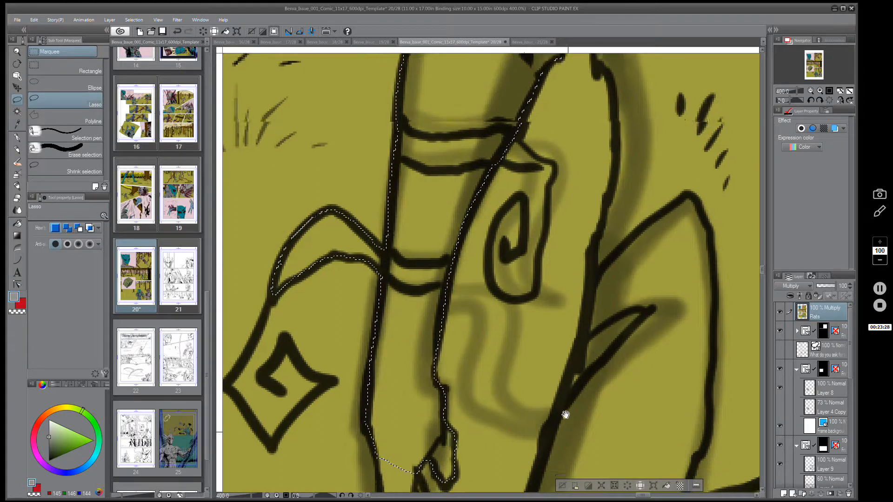
{"action": "left_click_drag", "start_coordinate": [565, 414], "coordinate": [545, 165]}
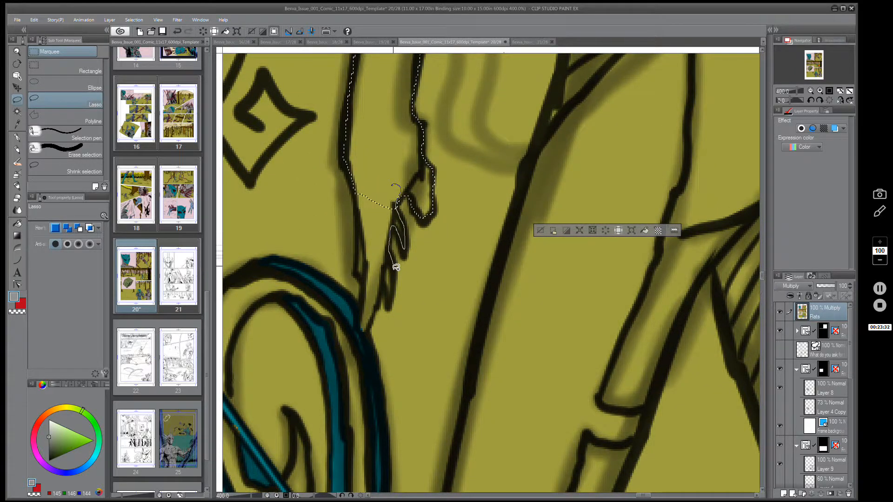
{"action": "mouse_move", "coordinate": [383, 285]}
{"action": "left_mouse_down"}
{"action": "mouse_move", "coordinate": [367, 330]}
{"action": "mouse_move", "coordinate": [362, 311]}
{"action": "left_mouse_up"}
{"action": "left_click_drag", "start_coordinate": [358, 269], "coordinate": [360, 231]}
{"action": "left_click_drag", "start_coordinate": [359, 182], "coordinate": [359, 185]}
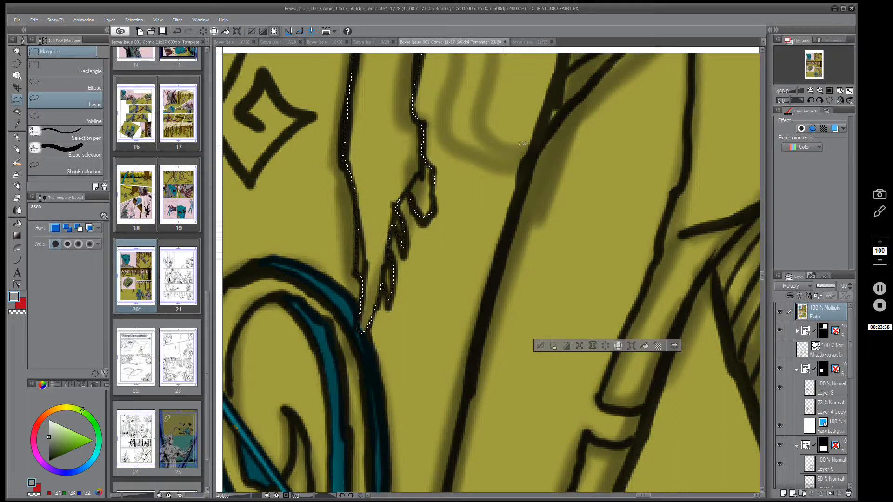
- Add the small strip off the forearm band and the near side of the torso below the shield
{"action": "mouse_move", "coordinate": [632, 189]}
{"action": "left_mouse_down"}
{"action": "mouse_move", "coordinate": [495, 180]}
{"action": "mouse_move", "coordinate": [560, 285]}
{"action": "mouse_move", "coordinate": [498, 201]}
{"action": "mouse_move", "coordinate": [548, 361]}
{"action": "mouse_move", "coordinate": [524, 211]}
{"action": "left_mouse_up"}
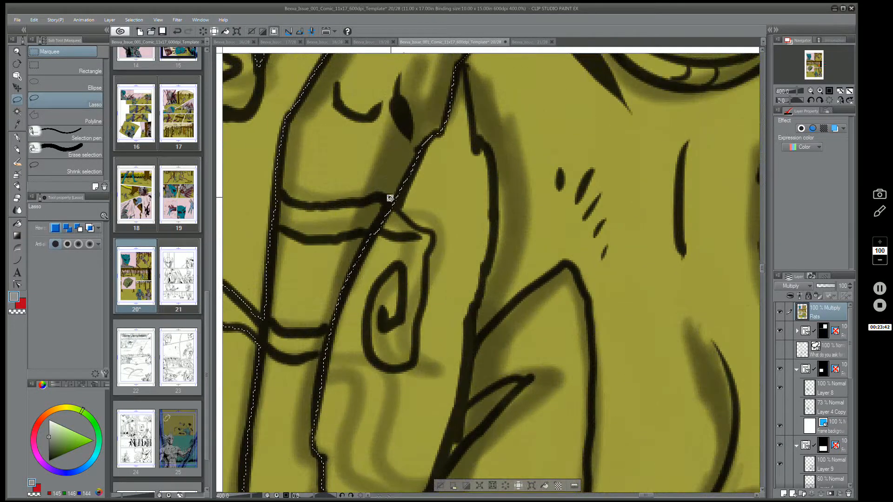
{"action": "left_click_drag", "start_coordinate": [394, 199], "coordinate": [416, 232]}
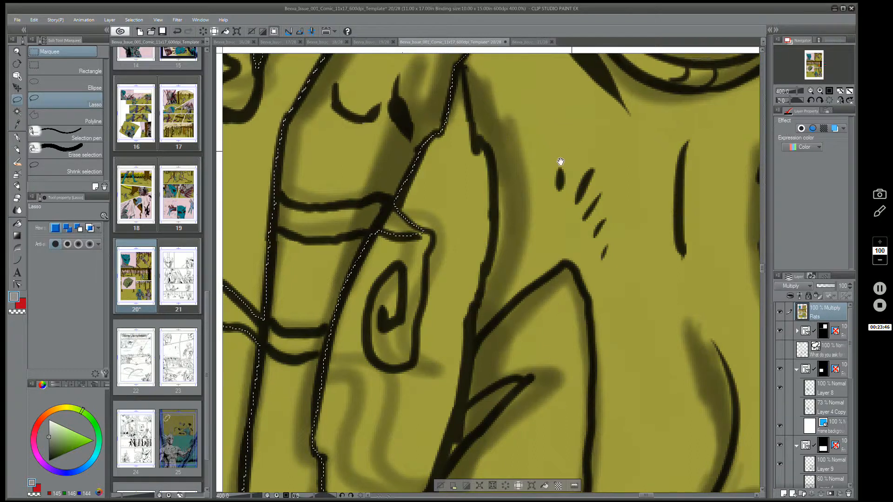
{"action": "mouse_move", "coordinate": [560, 166]}
{"action": "left_mouse_down"}
{"action": "mouse_move", "coordinate": [419, 315]}
{"action": "mouse_move", "coordinate": [423, 340]}
{"action": "left_mouse_up"}
{"action": "mouse_move", "coordinate": [467, 98]}
{"action": "left_mouse_down"}
{"action": "mouse_move", "coordinate": [311, 212]}
{"action": "mouse_move", "coordinate": [324, 321]}
{"action": "mouse_move", "coordinate": [341, 343]}
{"action": "mouse_move", "coordinate": [355, 447]}
{"action": "mouse_move", "coordinate": [456, 437]}
{"action": "mouse_move", "coordinate": [560, 303]}
{"action": "left_mouse_up"}
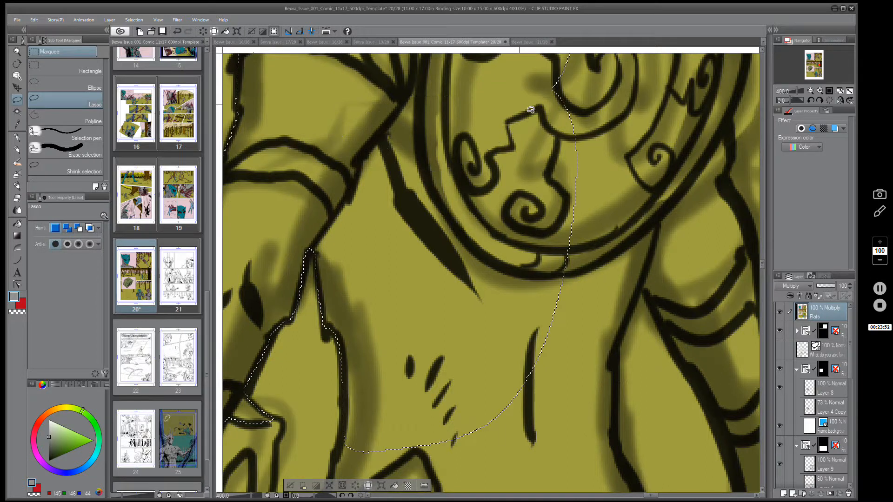
- Add the shield's remaining outer half and the figure's other upper arm, down to its first band, to the selection
{"action": "mouse_move", "coordinate": [634, 405]}
{"action": "left_mouse_down"}
{"action": "mouse_move", "coordinate": [450, 426]}
{"action": "mouse_move", "coordinate": [497, 360]}
{"action": "mouse_move", "coordinate": [598, 155]}
{"action": "left_mouse_up"}
{"action": "scroll", "coordinate": [497, 349], "scroll_direction": "up", "scroll_amount": 3}
{"action": "left_click_drag", "start_coordinate": [538, 95], "coordinate": [583, 80]}
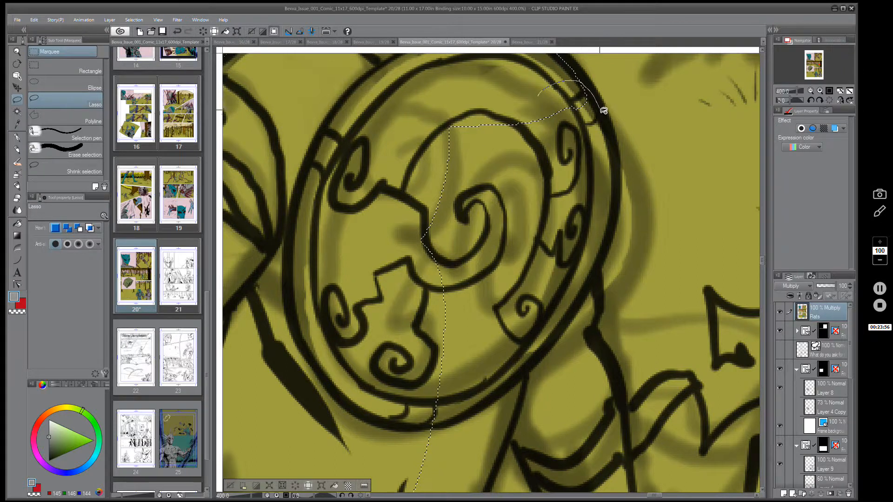
{"action": "left_click_drag", "start_coordinate": [603, 110], "coordinate": [618, 206]}
{"action": "left_click_drag", "start_coordinate": [603, 258], "coordinate": [599, 287]}
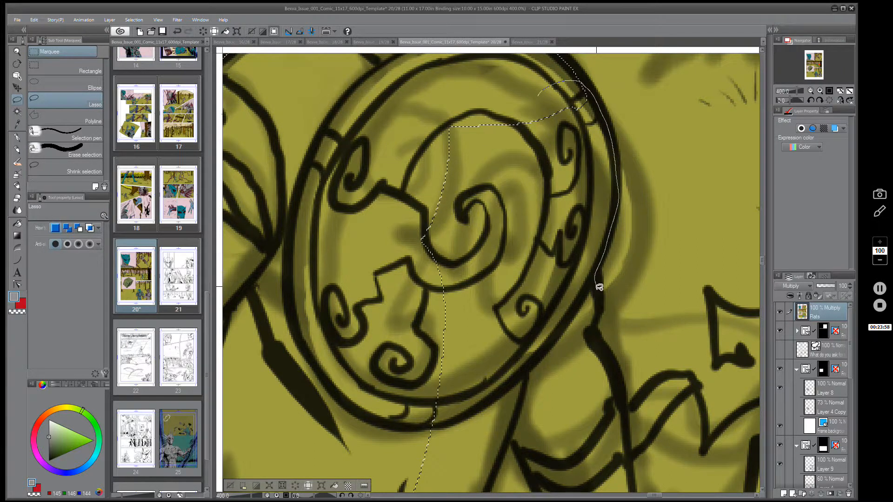
{"action": "mouse_move", "coordinate": [595, 324]}
{"action": "left_mouse_down"}
{"action": "mouse_move", "coordinate": [613, 369]}
{"action": "mouse_move", "coordinate": [620, 431]}
{"action": "mouse_move", "coordinate": [574, 479]}
{"action": "mouse_move", "coordinate": [532, 472]}
{"action": "left_mouse_up"}
{"action": "mouse_move", "coordinate": [512, 440]}
{"action": "left_mouse_down"}
{"action": "mouse_move", "coordinate": [495, 484]}
{"action": "mouse_move", "coordinate": [416, 488]}
{"action": "left_mouse_up"}
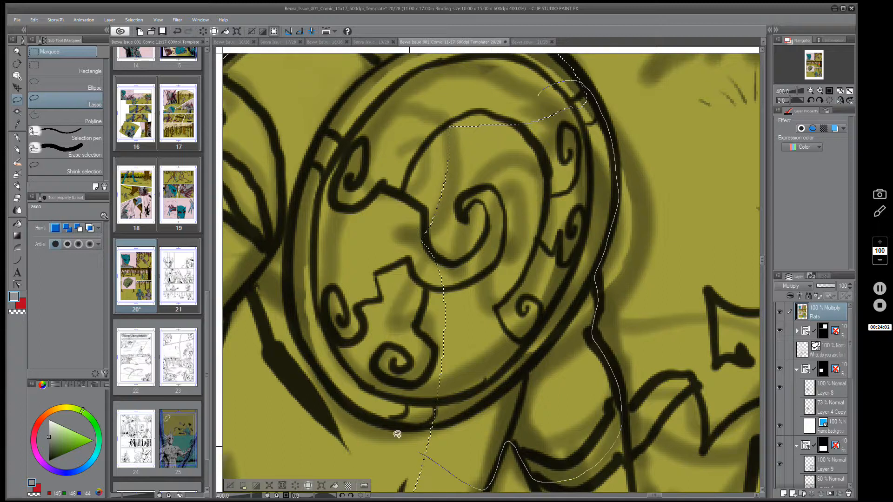
- Extend the selection down the other forearm to the fingertips, including the two curved strips on its outer side
{"action": "left_click_drag", "start_coordinate": [625, 433], "coordinate": [505, 183]}
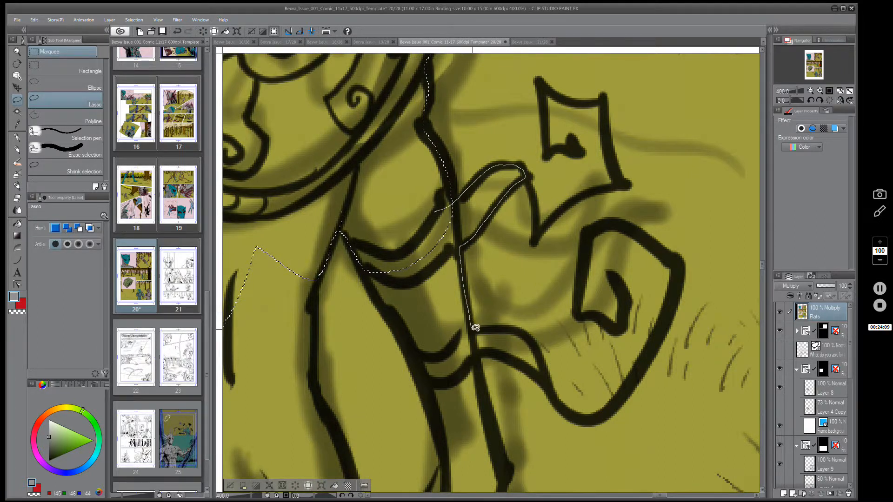
{"action": "mouse_move", "coordinate": [475, 328]}
{"action": "left_mouse_down"}
{"action": "mouse_move", "coordinate": [525, 334]}
{"action": "mouse_move", "coordinate": [545, 375]}
{"action": "mouse_move", "coordinate": [484, 351]}
{"action": "mouse_move", "coordinate": [476, 355]}
{"action": "mouse_move", "coordinate": [485, 395]}
{"action": "left_mouse_up"}
{"action": "left_click_drag", "start_coordinate": [488, 453], "coordinate": [459, 455]}
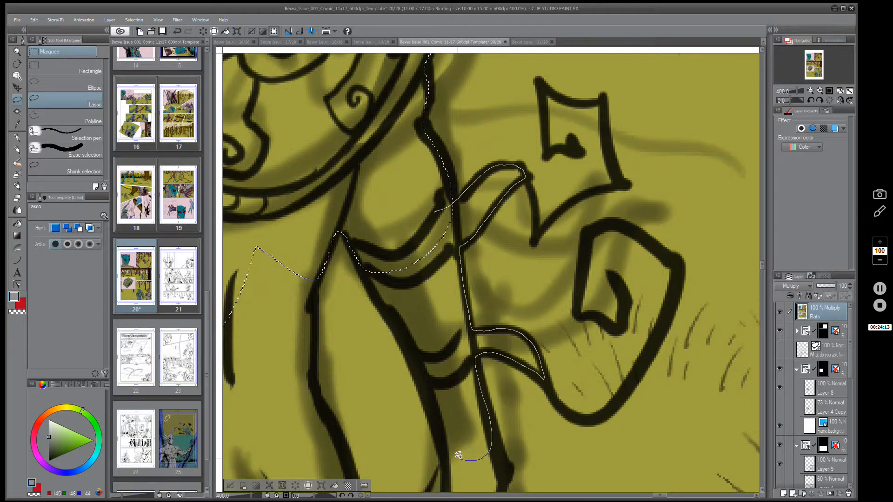
{"action": "mouse_move", "coordinate": [434, 417]}
{"action": "left_mouse_down"}
{"action": "mouse_move", "coordinate": [405, 333]}
{"action": "mouse_move", "coordinate": [341, 232]}
{"action": "left_mouse_up"}
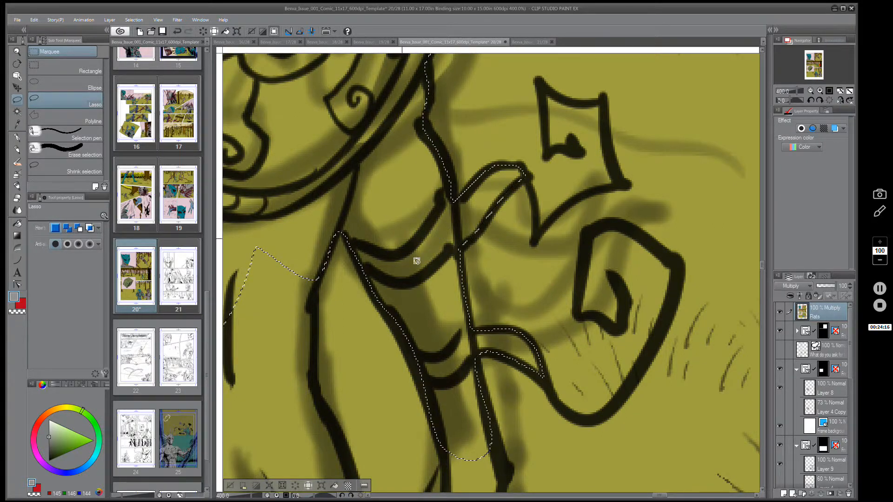
{"action": "mouse_move", "coordinate": [561, 363]}
{"action": "left_mouse_down"}
{"action": "mouse_move", "coordinate": [564, 326]}
{"action": "mouse_move", "coordinate": [630, 152]}
{"action": "mouse_move", "coordinate": [634, 164]}
{"action": "mouse_move", "coordinate": [548, 285]}
{"action": "mouse_move", "coordinate": [508, 384]}
{"action": "mouse_move", "coordinate": [610, 135]}
{"action": "left_mouse_up"}
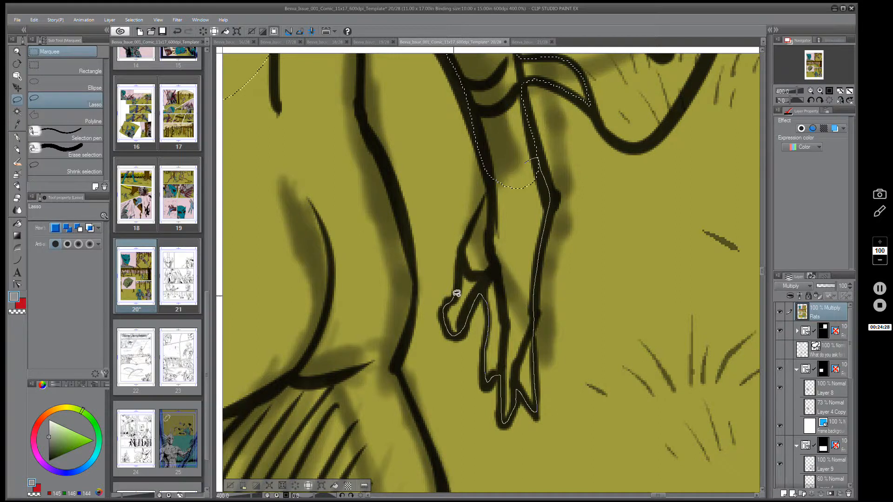
{"action": "left_click_drag", "start_coordinate": [476, 213], "coordinate": [502, 178]}
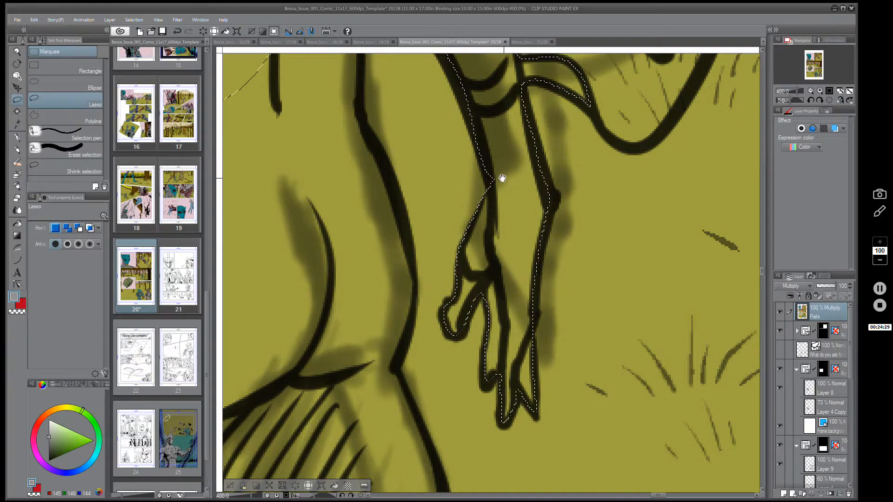
- Extend the selection over the figure's waist, hips and the tops of the thighs
{"action": "scroll", "coordinate": [498, 197], "scroll_direction": "up", "scroll_amount": 5}
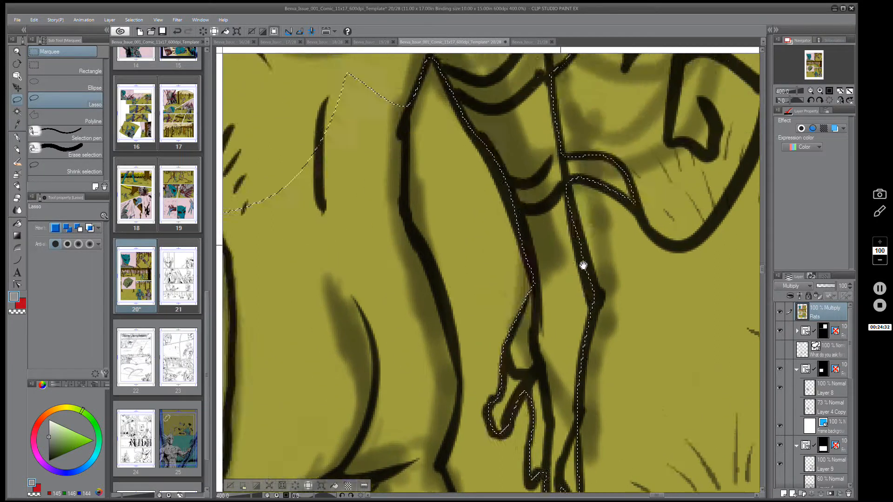
{"action": "mouse_move", "coordinate": [392, 188]}
{"action": "left_mouse_down"}
{"action": "mouse_move", "coordinate": [488, 126]}
{"action": "mouse_move", "coordinate": [504, 180]}
{"action": "mouse_move", "coordinate": [498, 305]}
{"action": "mouse_move", "coordinate": [543, 414]}
{"action": "mouse_move", "coordinate": [546, 486]}
{"action": "mouse_move", "coordinate": [319, 399]}
{"action": "mouse_move", "coordinate": [302, 227]}
{"action": "left_mouse_up"}
{"action": "scroll", "coordinate": [488, 399], "scroll_direction": "down", "scroll_amount": 5}
{"action": "mouse_move", "coordinate": [432, 100]}
{"action": "left_mouse_down"}
{"action": "mouse_move", "coordinate": [411, 74]}
{"action": "mouse_move", "coordinate": [325, 64]}
{"action": "mouse_move", "coordinate": [312, 74]}
{"action": "mouse_move", "coordinate": [239, 397]}
{"action": "mouse_move", "coordinate": [357, 428]}
{"action": "mouse_move", "coordinate": [583, 394]}
{"action": "mouse_move", "coordinate": [626, 325]}
{"action": "mouse_move", "coordinate": [642, 251]}
{"action": "mouse_move", "coordinate": [641, 261]}
{"action": "left_mouse_up"}
{"action": "mouse_move", "coordinate": [639, 399]}
{"action": "left_mouse_down"}
{"action": "mouse_move", "coordinate": [686, 271]}
{"action": "mouse_move", "coordinate": [677, 199]}
{"action": "mouse_move", "coordinate": [614, 264]}
{"action": "mouse_move", "coordinate": [497, 118]}
{"action": "left_mouse_up"}
- Extend the selection down the figure's left-hand leg, from the thigh past the segmented plates to the knee
{"action": "mouse_move", "coordinate": [568, 122]}
{"action": "left_mouse_down"}
{"action": "mouse_move", "coordinate": [557, 148]}
{"action": "mouse_move", "coordinate": [507, 208]}
{"action": "mouse_move", "coordinate": [466, 328]}
{"action": "left_mouse_up"}
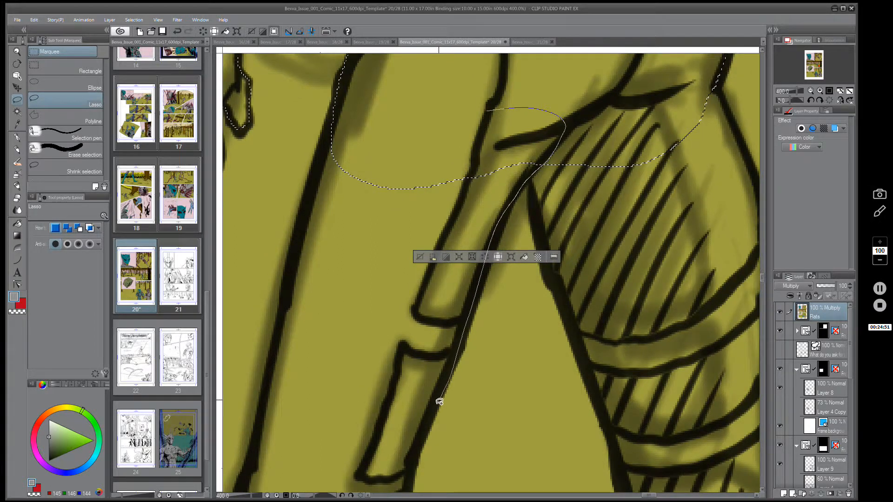
{"action": "mouse_move", "coordinate": [439, 401]}
{"action": "left_mouse_down"}
{"action": "mouse_move", "coordinate": [412, 469]}
{"action": "mouse_move", "coordinate": [380, 472]}
{"action": "mouse_move", "coordinate": [263, 408]}
{"action": "mouse_move", "coordinate": [278, 344]}
{"action": "left_mouse_up"}
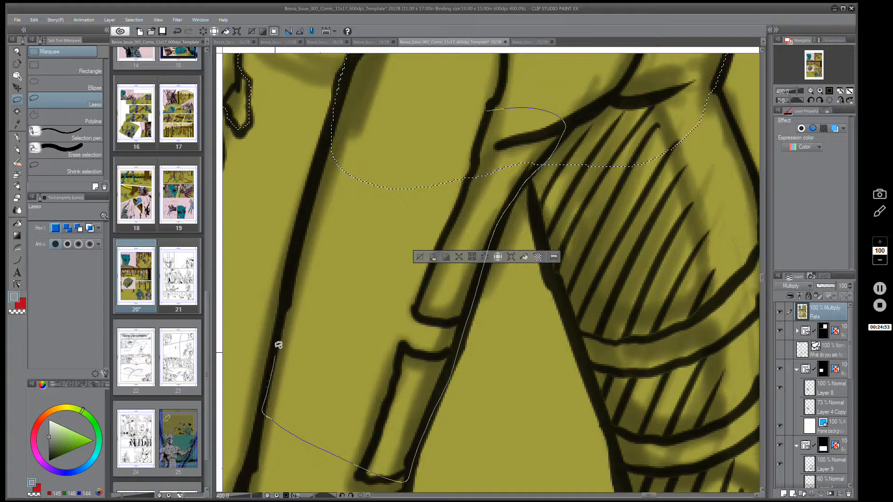
{"action": "left_click_drag", "start_coordinate": [296, 254], "coordinate": [333, 114]}
{"action": "mouse_move", "coordinate": [331, 313]}
{"action": "left_mouse_down"}
{"action": "mouse_move", "coordinate": [419, 196]}
{"action": "mouse_move", "coordinate": [365, 134]}
{"action": "mouse_move", "coordinate": [303, 349]}
{"action": "mouse_move", "coordinate": [313, 446]}
{"action": "mouse_move", "coordinate": [351, 479]}
{"action": "mouse_move", "coordinate": [451, 469]}
{"action": "mouse_move", "coordinate": [474, 436]}
{"action": "mouse_move", "coordinate": [479, 257]}
{"action": "left_mouse_up"}
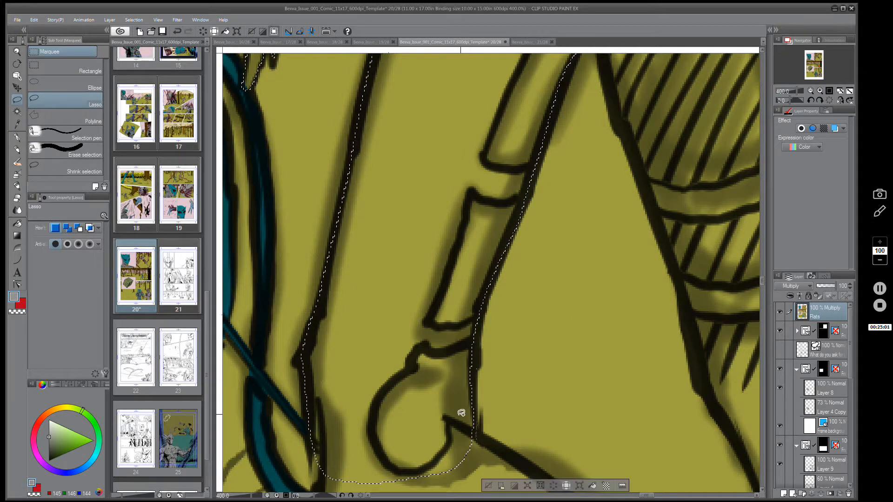
{"action": "mouse_move", "coordinate": [458, 410]}
{"action": "left_mouse_down"}
{"action": "mouse_move", "coordinate": [475, 341]}
{"action": "mouse_move", "coordinate": [479, 436]}
{"action": "mouse_move", "coordinate": [516, 473]}
{"action": "mouse_move", "coordinate": [443, 476]}
{"action": "mouse_move", "coordinate": [363, 377]}
{"action": "left_mouse_up"}
{"action": "mouse_move", "coordinate": [606, 413]}
{"action": "left_mouse_down"}
{"action": "mouse_move", "coordinate": [520, 168]}
{"action": "mouse_move", "coordinate": [549, 142]}
{"action": "left_mouse_up"}
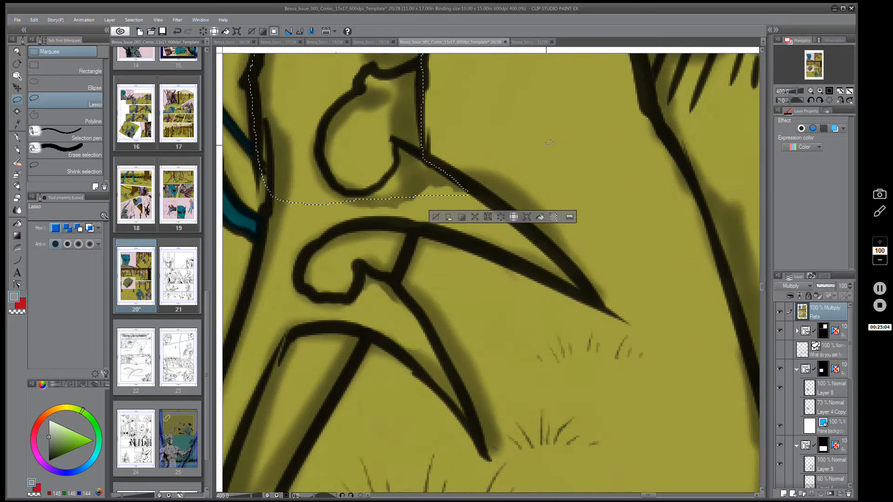
- Add the two long pointed spikes behind the left-hand leg and the area joining them to the selection
{"action": "left_click_drag", "start_coordinate": [422, 170], "coordinate": [464, 177]}
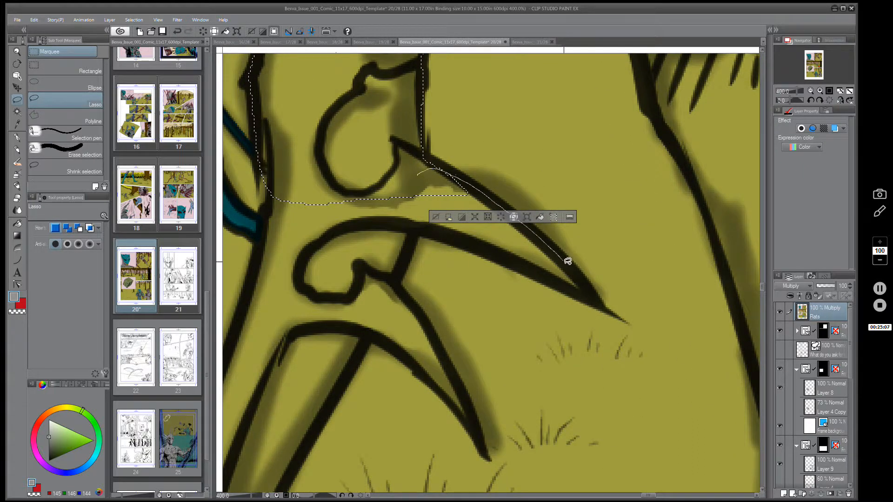
{"action": "left_click_drag", "start_coordinate": [567, 261], "coordinate": [590, 297]}
{"action": "left_click_drag", "start_coordinate": [505, 257], "coordinate": [416, 225]}
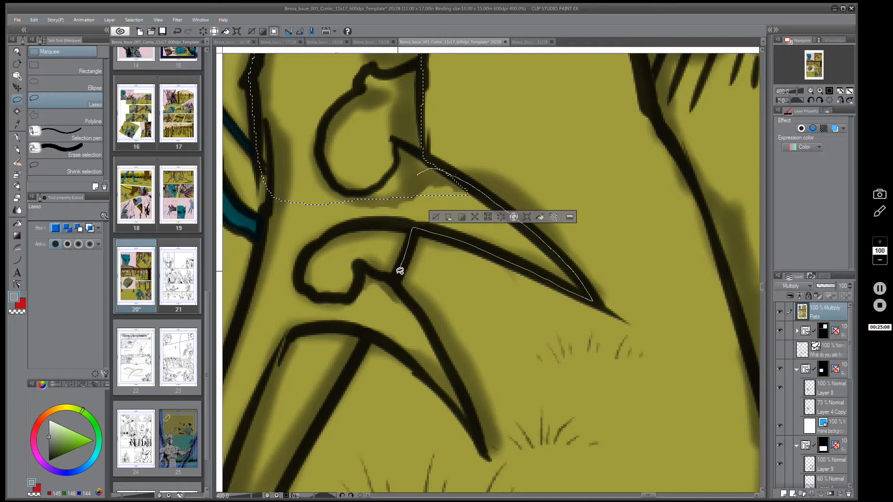
{"action": "left_click_drag", "start_coordinate": [406, 292], "coordinate": [434, 331]}
{"action": "left_click_drag", "start_coordinate": [462, 392], "coordinate": [473, 427]}
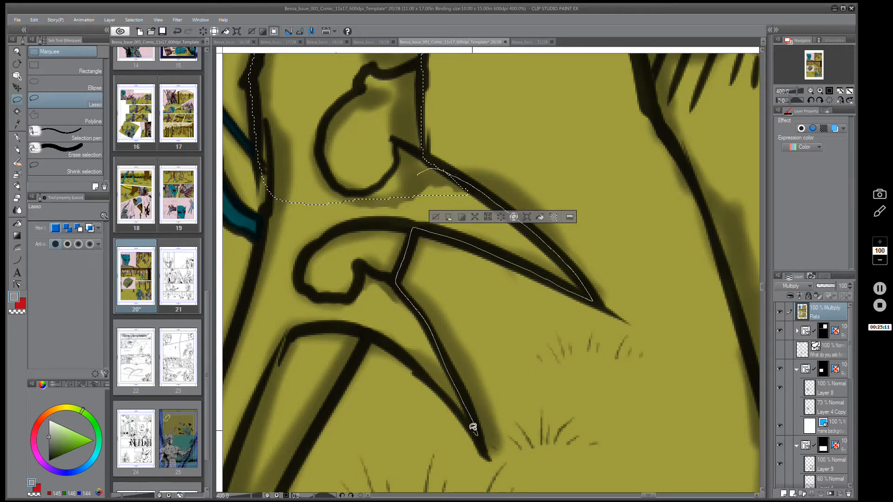
{"action": "mouse_move", "coordinate": [389, 343]}
{"action": "left_mouse_down"}
{"action": "mouse_move", "coordinate": [355, 365]}
{"action": "mouse_move", "coordinate": [300, 249]}
{"action": "left_mouse_up"}
{"action": "left_click_drag", "start_coordinate": [479, 382], "coordinate": [559, 189]}
{"action": "mouse_move", "coordinate": [503, 222]}
{"action": "left_mouse_down"}
{"action": "mouse_move", "coordinate": [531, 239]}
{"action": "mouse_move", "coordinate": [532, 223]}
{"action": "mouse_move", "coordinate": [514, 206]}
{"action": "left_mouse_up"}
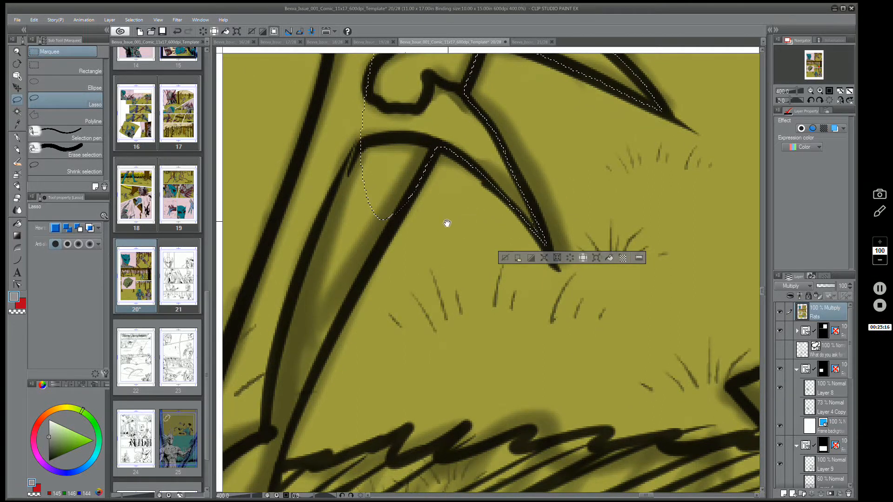
- Extend the selection down the left-hand leg's tapering shin to just above the grass
{"action": "mouse_move", "coordinate": [446, 223]}
{"action": "left_mouse_down"}
{"action": "mouse_move", "coordinate": [512, 251]}
{"action": "mouse_move", "coordinate": [521, 318]}
{"action": "left_mouse_up"}
{"action": "mouse_move", "coordinate": [485, 82]}
{"action": "left_mouse_down"}
{"action": "mouse_move", "coordinate": [435, 67]}
{"action": "mouse_move", "coordinate": [412, 76]}
{"action": "mouse_move", "coordinate": [411, 167]}
{"action": "mouse_move", "coordinate": [315, 449]}
{"action": "mouse_move", "coordinate": [393, 471]}
{"action": "mouse_move", "coordinate": [535, 186]}
{"action": "left_mouse_up"}
{"action": "left_click_drag", "start_coordinate": [502, 418], "coordinate": [518, 245]}
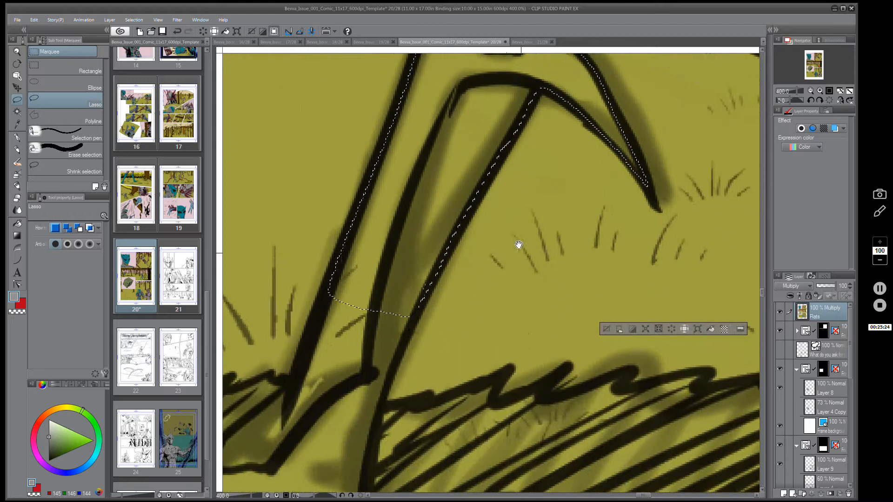
{"action": "left_click_drag", "start_coordinate": [485, 159], "coordinate": [488, 186]}
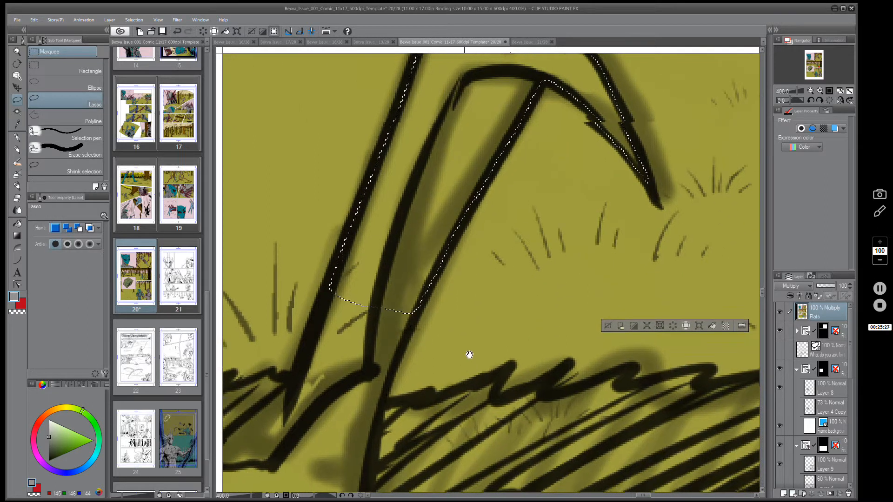
{"action": "left_click_drag", "start_coordinate": [470, 354], "coordinate": [502, 301]}
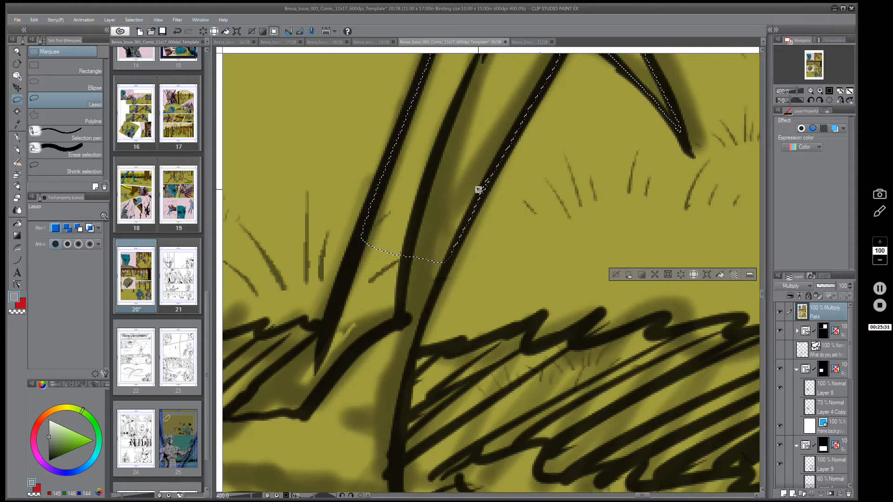
- Add the left-hand leg's ankle, heel, sole and toe to the selection, following the foot's outline above the hatched ground
{"action": "mouse_move", "coordinate": [489, 283]}
{"action": "left_mouse_down"}
{"action": "mouse_move", "coordinate": [547, 215]}
{"action": "mouse_move", "coordinate": [564, 162]}
{"action": "left_mouse_up"}
{"action": "left_click_drag", "start_coordinate": [520, 131], "coordinate": [543, 131]}
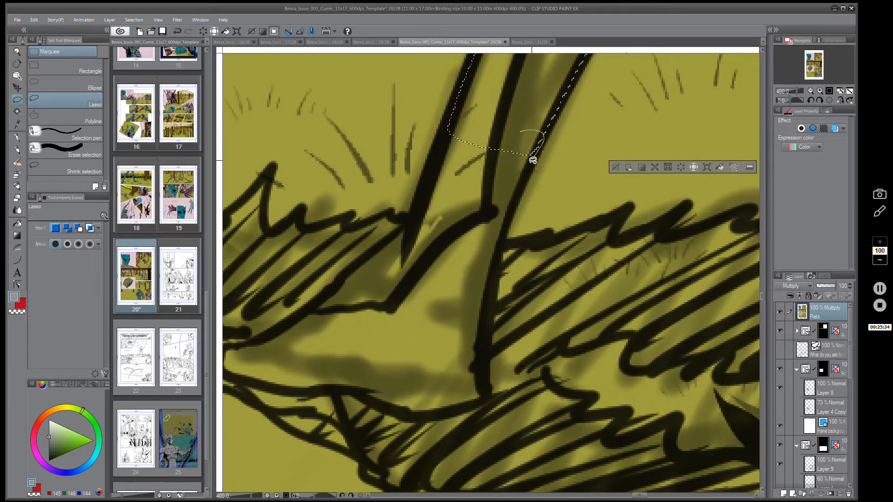
{"action": "mouse_move", "coordinate": [516, 197]}
{"action": "left_mouse_down"}
{"action": "mouse_move", "coordinate": [491, 294]}
{"action": "mouse_move", "coordinate": [485, 372]}
{"action": "mouse_move", "coordinate": [439, 411]}
{"action": "mouse_move", "coordinate": [399, 412]}
{"action": "mouse_move", "coordinate": [323, 386]}
{"action": "mouse_move", "coordinate": [465, 98]}
{"action": "mouse_move", "coordinate": [484, 93]}
{"action": "left_mouse_up"}
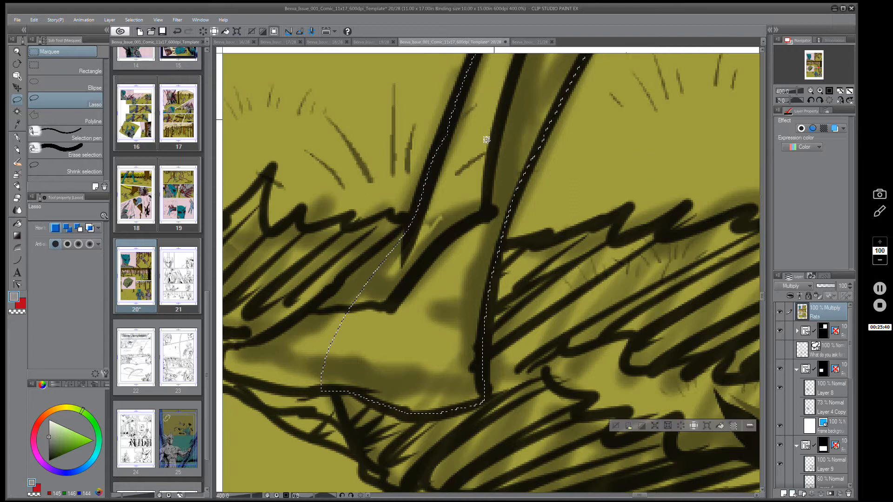
{"action": "mouse_move", "coordinate": [458, 280]}
{"action": "left_mouse_down"}
{"action": "mouse_move", "coordinate": [572, 187]}
{"action": "mouse_move", "coordinate": [666, 159]}
{"action": "left_mouse_up"}
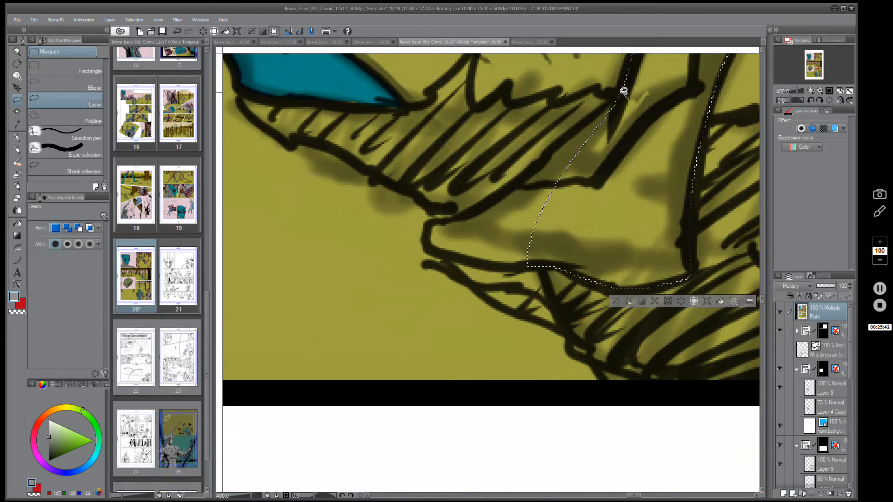
{"action": "left_click_drag", "start_coordinate": [601, 108], "coordinate": [551, 154]}
{"action": "mouse_move", "coordinate": [509, 190]}
{"action": "left_mouse_down"}
{"action": "mouse_move", "coordinate": [425, 233]}
{"action": "mouse_move", "coordinate": [442, 253]}
{"action": "mouse_move", "coordinate": [530, 234]}
{"action": "mouse_move", "coordinate": [540, 261]}
{"action": "mouse_move", "coordinate": [452, 254]}
{"action": "mouse_move", "coordinate": [461, 229]}
{"action": "left_mouse_up"}
- Extend the selection over the other leg's hatched thigh, down to the bands above the knee
{"action": "mouse_move", "coordinate": [721, 169]}
{"action": "left_mouse_down"}
{"action": "mouse_move", "coordinate": [393, 303]}
{"action": "mouse_move", "coordinate": [514, 305]}
{"action": "mouse_move", "coordinate": [604, 252]}
{"action": "mouse_move", "coordinate": [350, 335]}
{"action": "mouse_move", "coordinate": [467, 135]}
{"action": "mouse_move", "coordinate": [470, 301]}
{"action": "mouse_move", "coordinate": [516, 425]}
{"action": "mouse_move", "coordinate": [576, 159]}
{"action": "mouse_move", "coordinate": [595, 173]}
{"action": "left_mouse_up"}
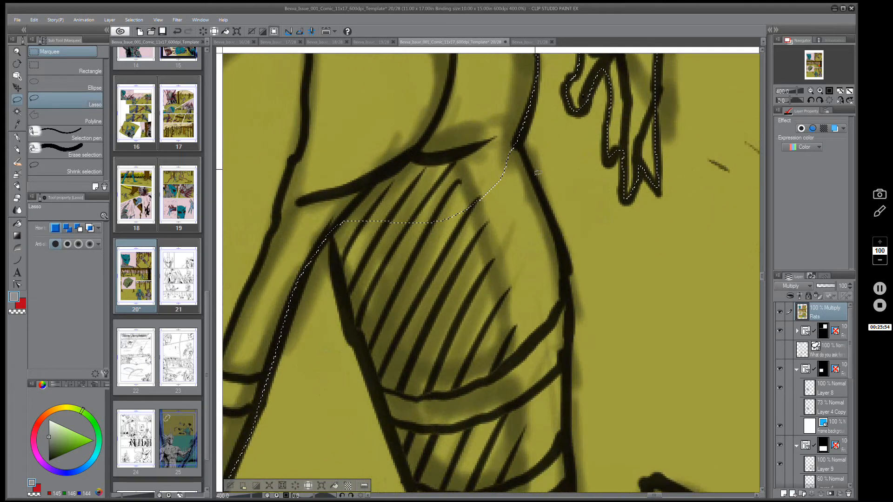
{"action": "mouse_move", "coordinate": [546, 197]}
{"action": "left_mouse_down"}
{"action": "mouse_move", "coordinate": [520, 148]}
{"action": "mouse_move", "coordinate": [399, 142]}
{"action": "mouse_move", "coordinate": [327, 219]}
{"action": "mouse_move", "coordinate": [388, 431]}
{"action": "mouse_move", "coordinate": [428, 480]}
{"action": "mouse_move", "coordinate": [551, 465]}
{"action": "mouse_move", "coordinate": [564, 439]}
{"action": "mouse_move", "coordinate": [563, 213]}
{"action": "left_mouse_up"}
{"action": "left_click_drag", "start_coordinate": [629, 392], "coordinate": [591, 116]}
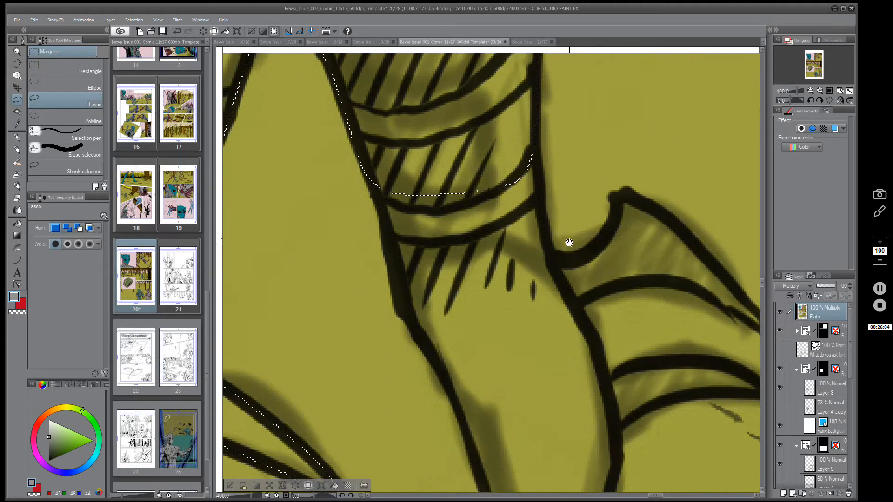
- Extend the selection over the other leg's knee, calf and two rear fins, following the shin down to the ankle
{"action": "left_click_drag", "start_coordinate": [568, 243], "coordinate": [540, 159]}
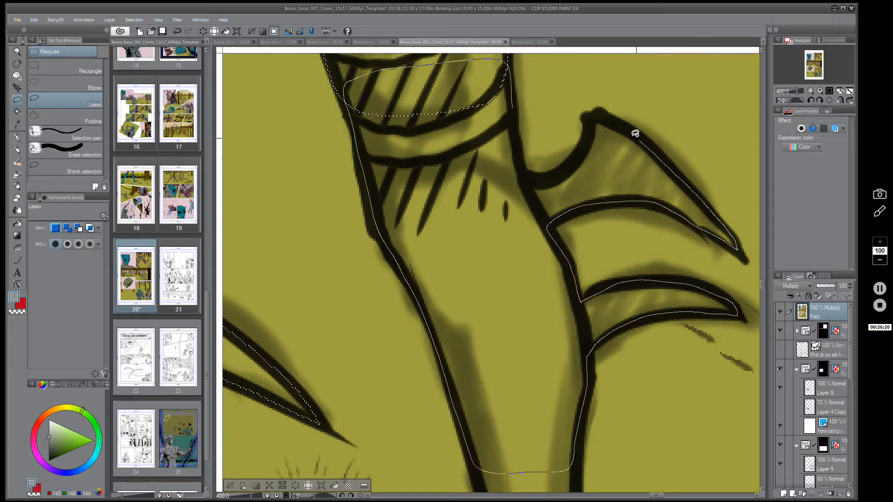
{"action": "left_click_drag", "start_coordinate": [522, 161], "coordinate": [523, 162]}
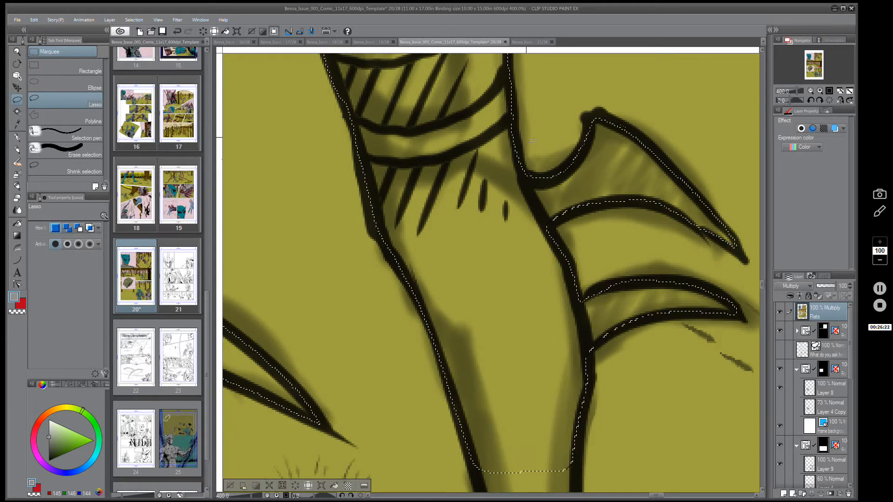
{"action": "left_click_drag", "start_coordinate": [664, 373], "coordinate": [552, 147]}
{"action": "mouse_move", "coordinate": [486, 191]}
{"action": "left_mouse_down"}
{"action": "mouse_move", "coordinate": [514, 189]}
{"action": "mouse_move", "coordinate": [520, 469]}
{"action": "mouse_move", "coordinate": [438, 439]}
{"action": "mouse_move", "coordinate": [438, 366]}
{"action": "mouse_move", "coordinate": [418, 274]}
{"action": "left_mouse_up"}
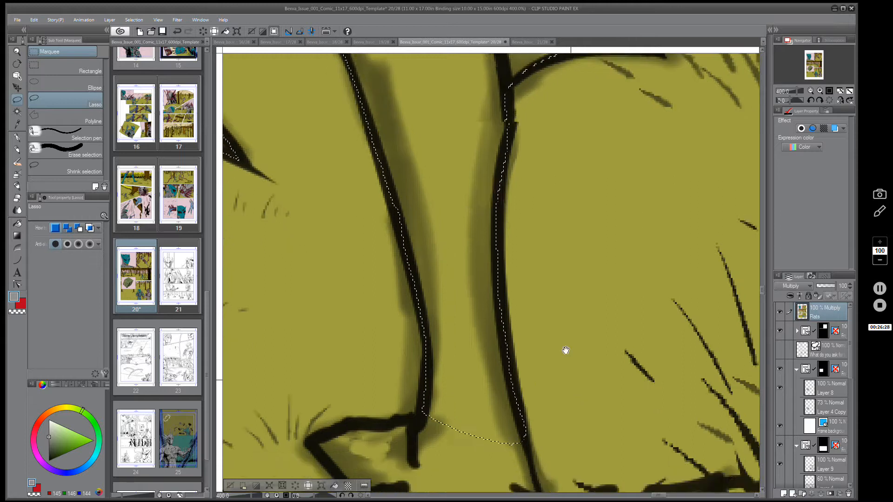
- Add that leg's ankle, heel, sole and toe to the selection along the foot's outline at the grass line
{"action": "left_click_drag", "start_coordinate": [564, 351], "coordinate": [565, 148]}
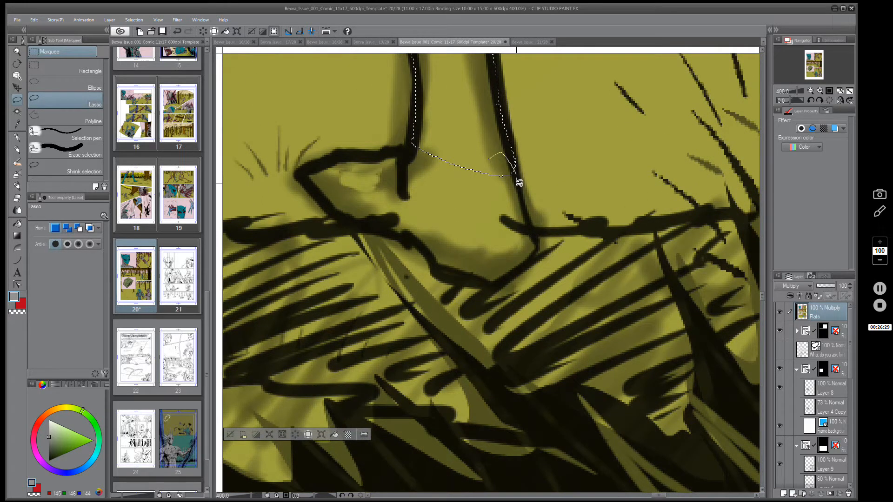
{"action": "left_click_drag", "start_coordinate": [538, 239], "coordinate": [530, 257]}
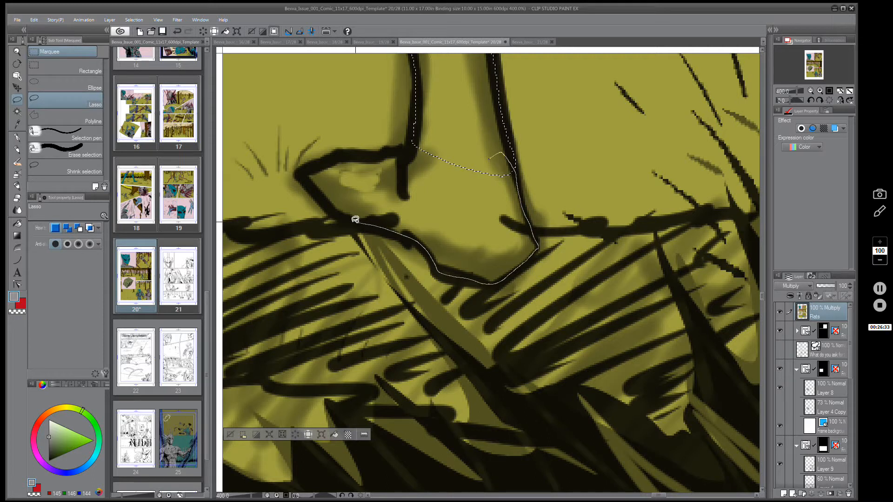
{"action": "mouse_move", "coordinate": [355, 220]}
{"action": "left_mouse_down"}
{"action": "mouse_move", "coordinate": [307, 175]}
{"action": "mouse_move", "coordinate": [337, 158]}
{"action": "mouse_move", "coordinate": [395, 151]}
{"action": "left_mouse_up"}
{"action": "left_click_drag", "start_coordinate": [467, 115], "coordinate": [478, 110]}
- Fill the whole selected shield-bearing figure with the flat grey base colour
{"action": "scroll", "coordinate": [479, 110], "scroll_direction": "down", "scroll_amount": 6}
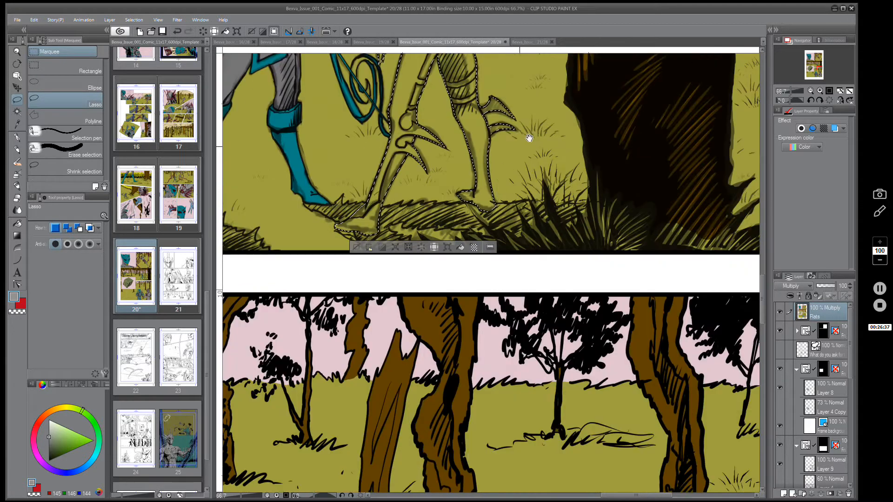
{"action": "left_click_drag", "start_coordinate": [529, 140], "coordinate": [533, 269]}
{"action": "left_click_drag", "start_coordinate": [547, 164], "coordinate": [558, 261]}
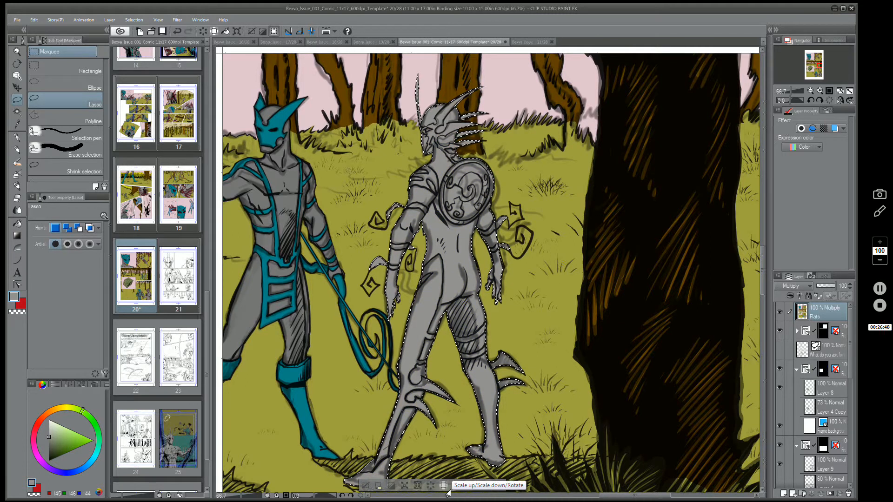
- Sample the dark red from the spiked figure's head markings in the panel below
{"action": "scroll", "coordinate": [409, 212], "scroll_direction": "down", "scroll_amount": 2}
{"action": "scroll", "coordinate": [442, 257], "scroll_direction": "down", "scroll_amount": 5}
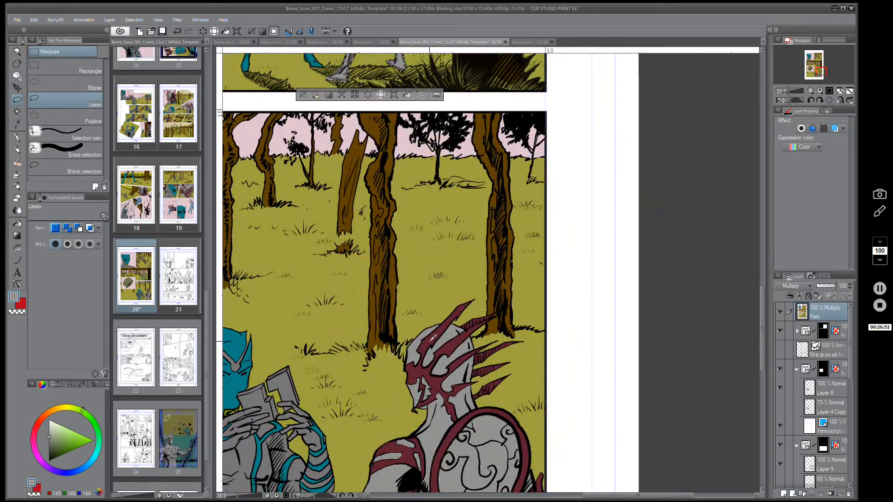
{"action": "left_click", "coordinate": [432, 337], "text": "alt"}
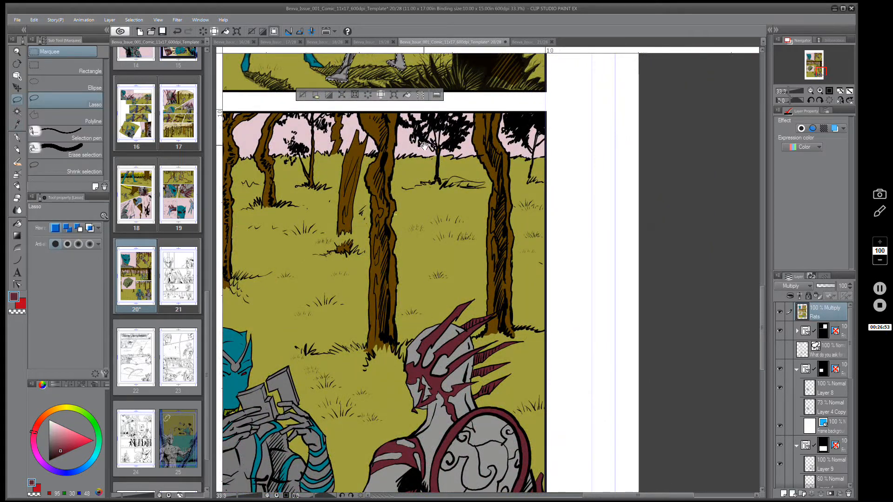
- Subtract the shield-bearer's bald crown from the selection, tracing between the brow and the large curved horn
{"action": "scroll", "coordinate": [425, 146], "scroll_direction": "up", "scroll_amount": 5}
{"action": "scroll", "coordinate": [411, 168], "scroll_direction": "up", "scroll_amount": 2}
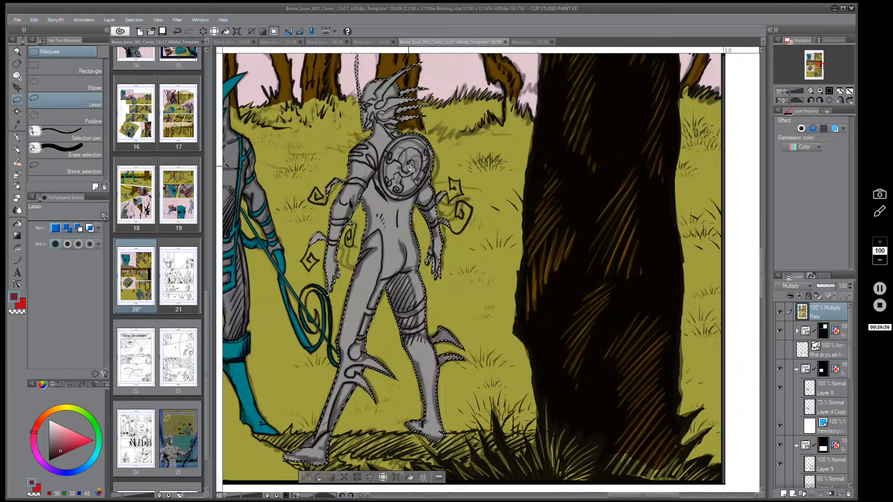
{"action": "scroll", "coordinate": [411, 169], "scroll_direction": "up", "scroll_amount": 4}
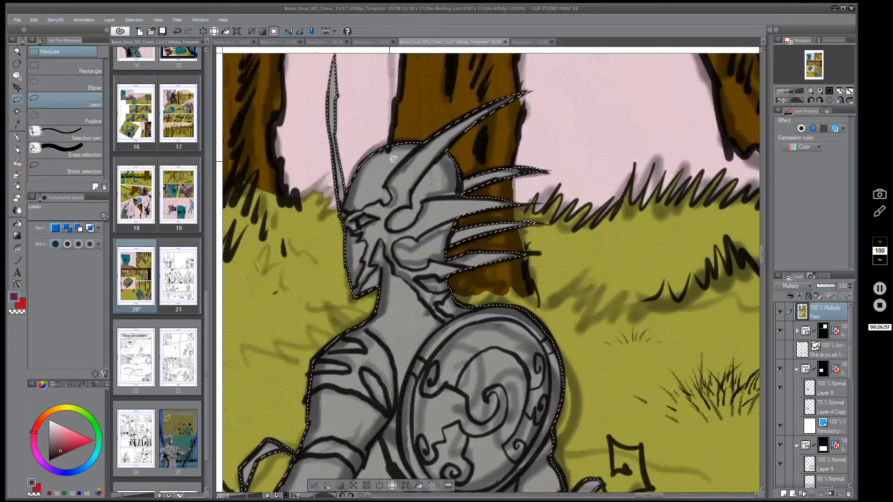
{"action": "scroll", "coordinate": [393, 160], "scroll_direction": "down", "scroll_amount": 1}
{"action": "scroll", "coordinate": [464, 159], "scroll_direction": "up", "scroll_amount": 1}
{"action": "left_click_drag", "start_coordinate": [464, 159], "coordinate": [511, 146]}
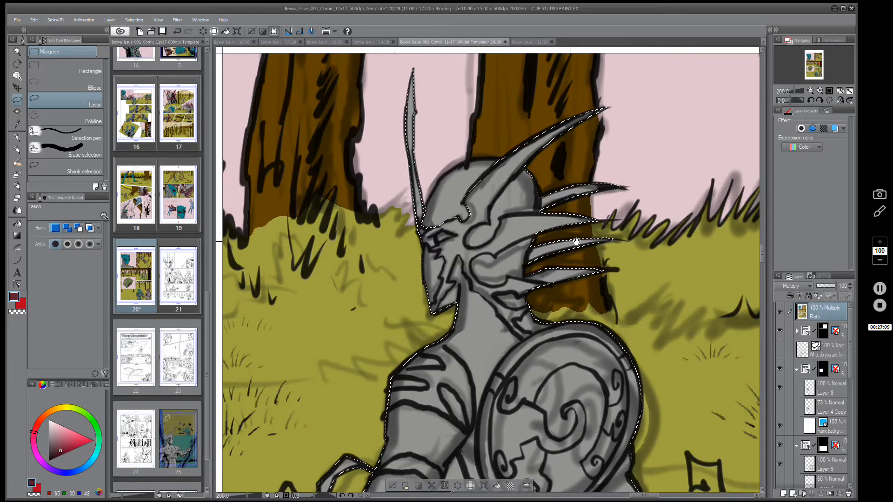
- Subtract the grey areas on the side of the head from the selection, tracing around the ear-shaped forms beside the spikes
{"action": "left_click_drag", "start_coordinate": [570, 229], "coordinate": [555, 167]}
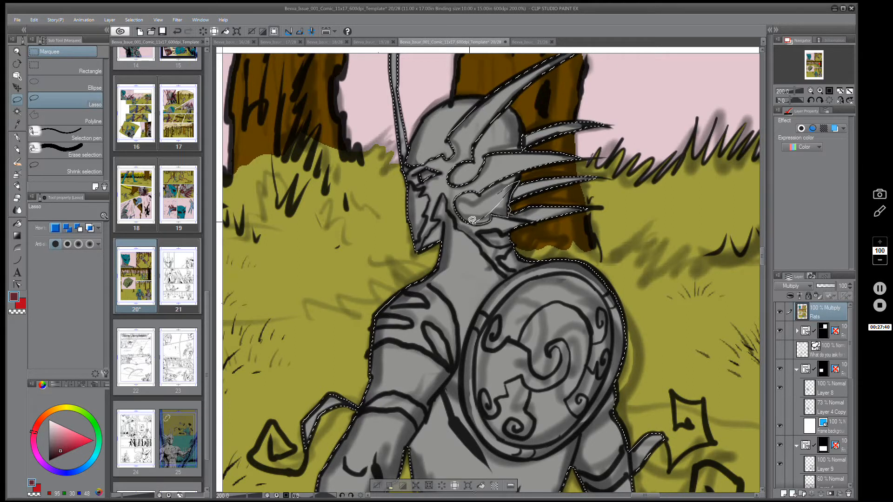
{"action": "left_click_drag", "start_coordinate": [599, 257], "coordinate": [567, 276]}
{"action": "scroll", "coordinate": [494, 180], "scroll_direction": "up", "scroll_amount": 2}
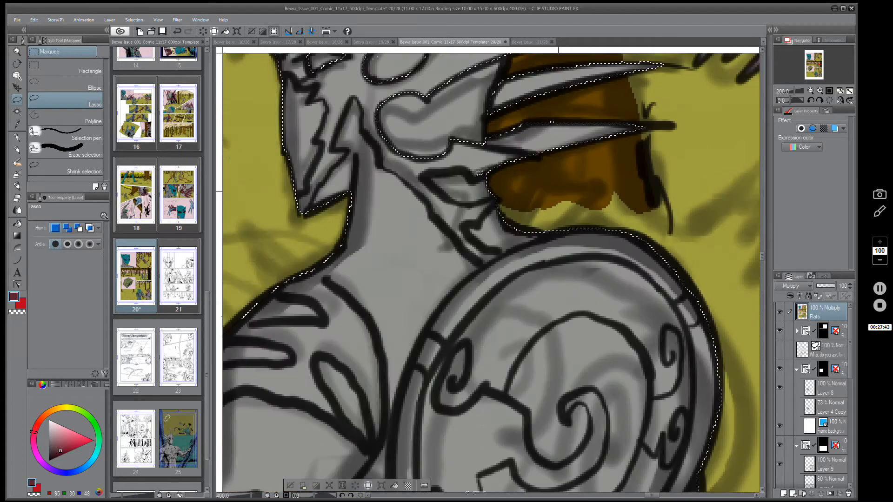
- Subtract the neck and upper chest from the selection, following the jaw, nape markings, shoulder line and shield edge
{"action": "mouse_move", "coordinate": [494, 180]}
{"action": "left_mouse_down"}
{"action": "mouse_move", "coordinate": [434, 171]}
{"action": "mouse_move", "coordinate": [425, 184]}
{"action": "mouse_move", "coordinate": [501, 197]}
{"action": "mouse_move", "coordinate": [469, 231]}
{"action": "mouse_move", "coordinate": [484, 247]}
{"action": "mouse_move", "coordinate": [501, 252]}
{"action": "mouse_move", "coordinate": [567, 233]}
{"action": "left_mouse_up"}
{"action": "left_click_drag", "start_coordinate": [530, 268], "coordinate": [533, 271]}
{"action": "mouse_move", "coordinate": [414, 399]}
{"action": "left_mouse_down"}
{"action": "mouse_move", "coordinate": [436, 344]}
{"action": "mouse_move", "coordinate": [466, 307]}
{"action": "left_mouse_up"}
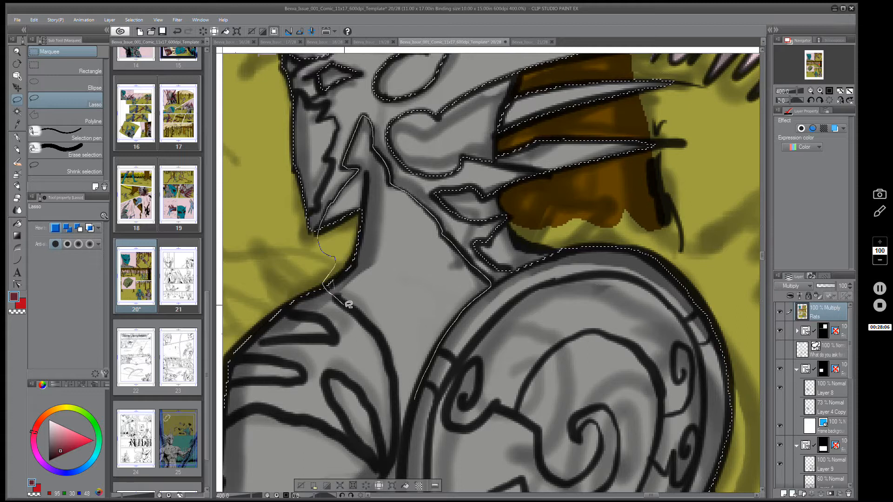
{"action": "mouse_move", "coordinate": [349, 304]}
{"action": "left_mouse_down"}
{"action": "mouse_move", "coordinate": [380, 334]}
{"action": "mouse_move", "coordinate": [395, 373]}
{"action": "mouse_move", "coordinate": [398, 446]}
{"action": "mouse_move", "coordinate": [447, 335]}
{"action": "left_mouse_up"}
{"action": "left_click_drag", "start_coordinate": [403, 361], "coordinate": [504, 250]}
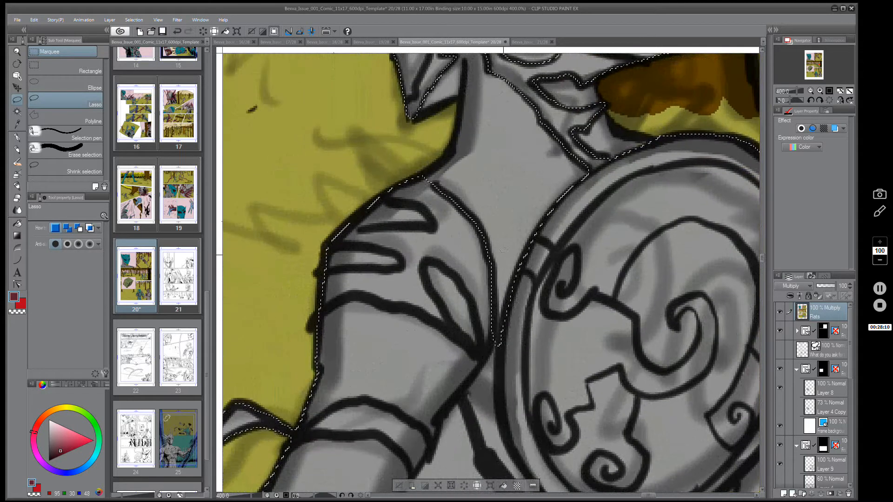
- Subtract the two finger-shaped stripes on the shoulder from the selection
{"action": "mouse_move", "coordinate": [390, 197]}
{"action": "left_mouse_down"}
{"action": "mouse_move", "coordinate": [420, 205]}
{"action": "mouse_move", "coordinate": [427, 226]}
{"action": "mouse_move", "coordinate": [365, 226]}
{"action": "left_mouse_up"}
{"action": "mouse_move", "coordinate": [308, 263]}
{"action": "left_mouse_down"}
{"action": "mouse_move", "coordinate": [355, 244]}
{"action": "mouse_move", "coordinate": [402, 258]}
{"action": "mouse_move", "coordinate": [397, 267]}
{"action": "mouse_move", "coordinate": [327, 272]}
{"action": "left_mouse_up"}
{"action": "mouse_move", "coordinate": [540, 423]}
{"action": "left_mouse_down"}
{"action": "mouse_move", "coordinate": [515, 236]}
{"action": "mouse_move", "coordinate": [504, 375]}
{"action": "mouse_move", "coordinate": [456, 325]}
{"action": "left_mouse_up"}
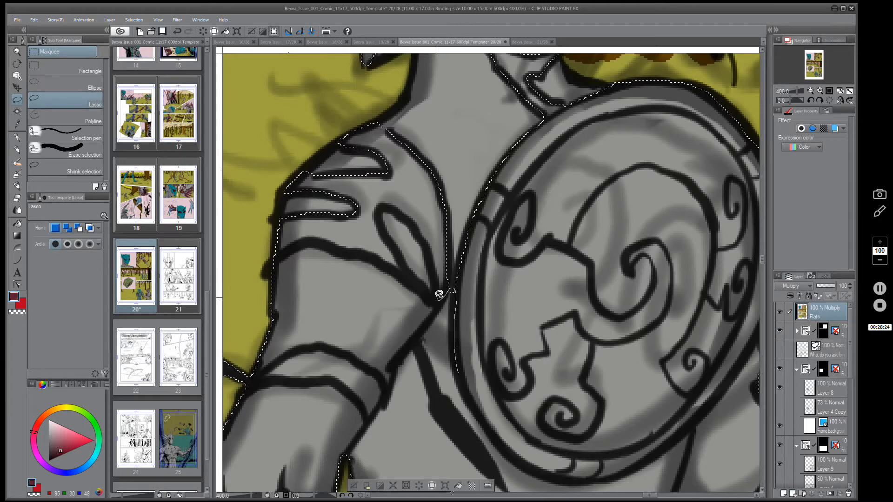
- Subtract the shoulder's teardrop shape and the upper arm down to the armband from the selection
{"action": "mouse_move", "coordinate": [400, 211]}
{"action": "left_mouse_down"}
{"action": "mouse_move", "coordinate": [379, 214]}
{"action": "mouse_move", "coordinate": [393, 244]}
{"action": "left_mouse_up"}
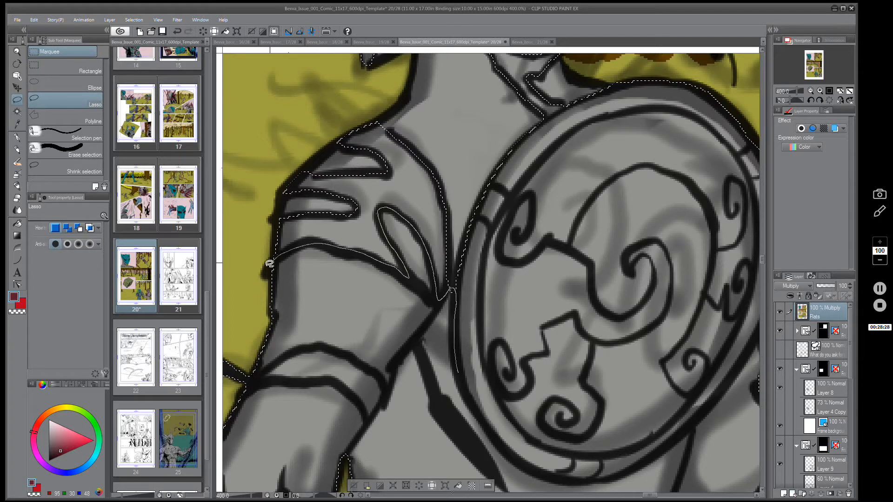
{"action": "mouse_move", "coordinate": [294, 349]}
{"action": "left_mouse_down"}
{"action": "mouse_move", "coordinate": [339, 347]}
{"action": "mouse_move", "coordinate": [373, 361]}
{"action": "mouse_move", "coordinate": [430, 448]}
{"action": "left_mouse_up"}
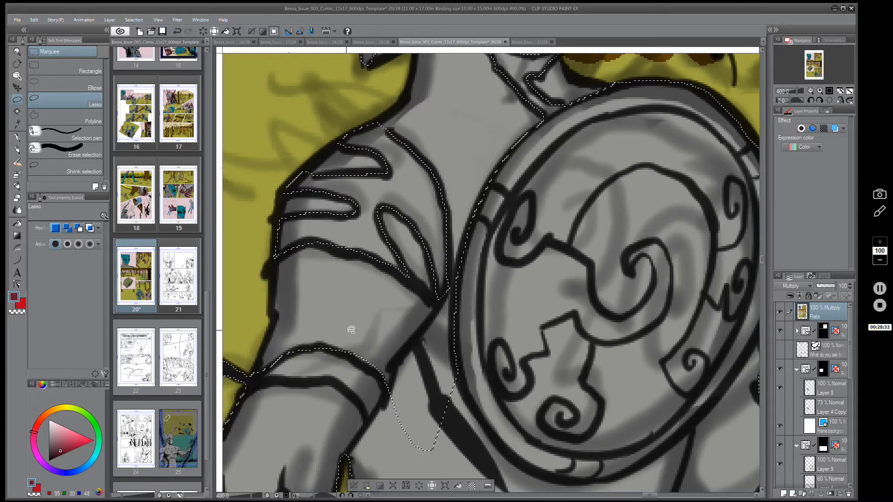
{"action": "mouse_move", "coordinate": [348, 332]}
{"action": "left_mouse_down"}
{"action": "mouse_move", "coordinate": [393, 396]}
{"action": "mouse_move", "coordinate": [333, 340]}
{"action": "left_mouse_up"}
- Subtract the forearm areas between the arm and wrist bands, plus the adjoining side of the torso, from the selection
{"action": "mouse_move", "coordinate": [362, 419]}
{"action": "left_mouse_down"}
{"action": "mouse_move", "coordinate": [382, 329]}
{"action": "mouse_move", "coordinate": [466, 253]}
{"action": "mouse_move", "coordinate": [455, 223]}
{"action": "left_mouse_up"}
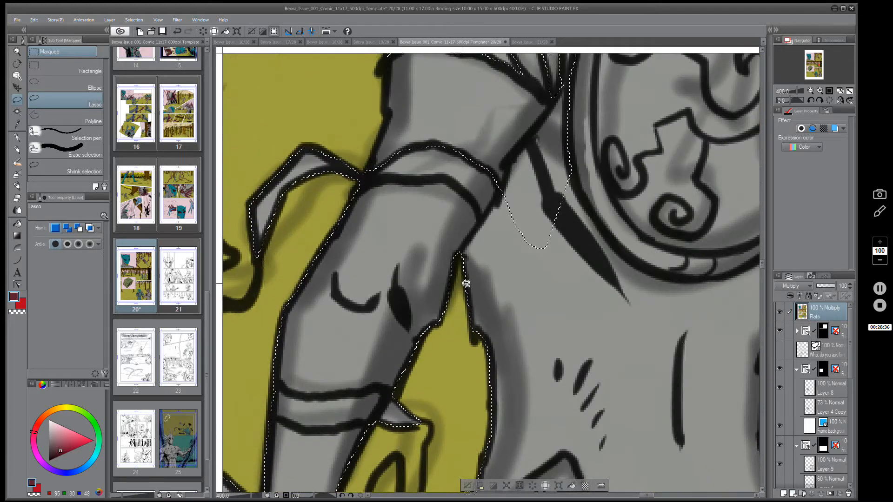
{"action": "mouse_move", "coordinate": [522, 208]}
{"action": "left_mouse_down"}
{"action": "mouse_move", "coordinate": [511, 183]}
{"action": "mouse_move", "coordinate": [482, 219]}
{"action": "mouse_move", "coordinate": [453, 179]}
{"action": "mouse_move", "coordinate": [365, 183]}
{"action": "mouse_move", "coordinate": [294, 239]}
{"action": "mouse_move", "coordinate": [259, 355]}
{"action": "mouse_move", "coordinate": [302, 393]}
{"action": "mouse_move", "coordinate": [400, 382]}
{"action": "mouse_move", "coordinate": [504, 405]}
{"action": "mouse_move", "coordinate": [572, 364]}
{"action": "mouse_move", "coordinate": [534, 247]}
{"action": "left_mouse_up"}
{"action": "mouse_move", "coordinate": [576, 371]}
{"action": "left_mouse_down"}
{"action": "mouse_move", "coordinate": [625, 273]}
{"action": "mouse_move", "coordinate": [674, 228]}
{"action": "left_mouse_up"}
{"action": "mouse_move", "coordinate": [456, 328]}
{"action": "left_mouse_down"}
{"action": "mouse_move", "coordinate": [465, 283]}
{"action": "mouse_move", "coordinate": [350, 293]}
{"action": "mouse_move", "coordinate": [352, 332]}
{"action": "mouse_move", "coordinate": [393, 380]}
{"action": "left_mouse_up"}
{"action": "left_click_drag", "start_coordinate": [498, 425], "coordinate": [548, 255]}
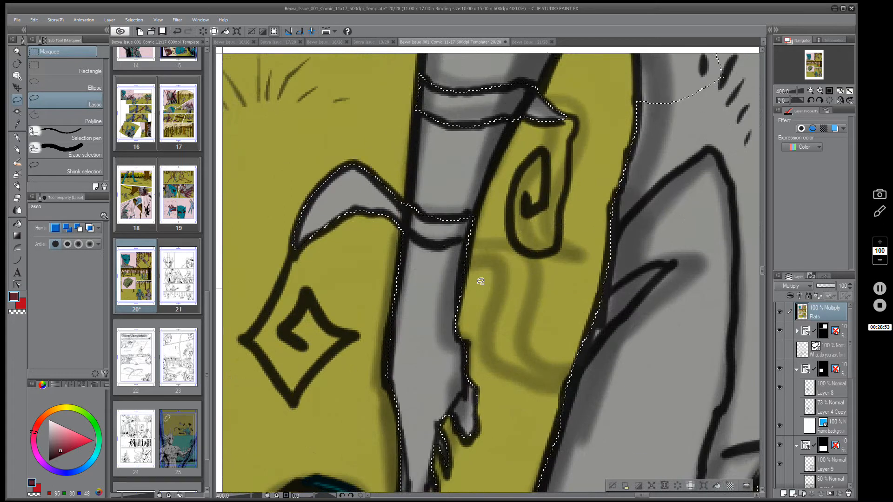
{"action": "mouse_move", "coordinate": [480, 281]}
{"action": "left_mouse_down"}
{"action": "mouse_move", "coordinate": [464, 236]}
{"action": "mouse_move", "coordinate": [385, 249]}
{"action": "mouse_move", "coordinate": [375, 405]}
{"action": "mouse_move", "coordinate": [477, 418]}
{"action": "left_mouse_up"}
{"action": "mouse_move", "coordinate": [465, 388]}
{"action": "left_mouse_down"}
{"action": "mouse_move", "coordinate": [473, 225]}
{"action": "mouse_move", "coordinate": [464, 216]}
{"action": "left_mouse_up"}
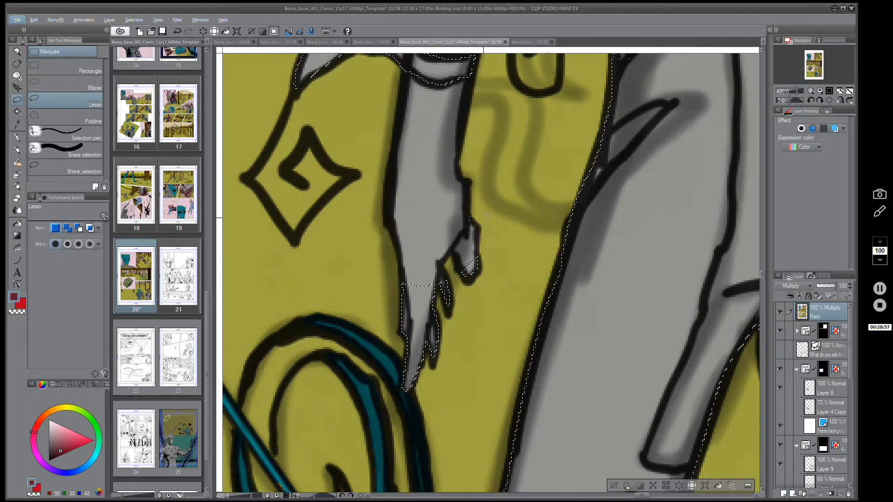
{"action": "left_click_drag", "start_coordinate": [532, 183], "coordinate": [513, 260]}
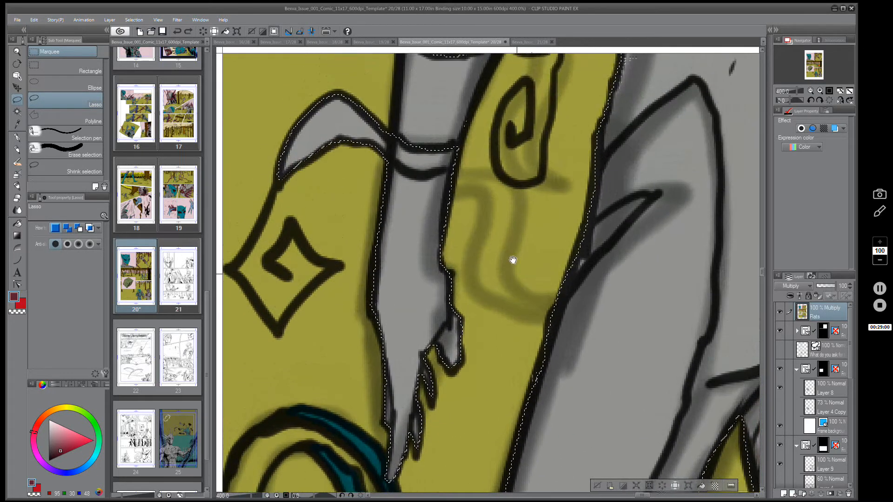
- Subtract the thorn-shaped area on the outer hip from the selection
{"action": "mouse_move", "coordinate": [463, 214]}
{"action": "left_mouse_down"}
{"action": "mouse_move", "coordinate": [470, 172]}
{"action": "mouse_move", "coordinate": [456, 165]}
{"action": "mouse_move", "coordinate": [424, 174]}
{"action": "mouse_move", "coordinate": [392, 161]}
{"action": "mouse_move", "coordinate": [368, 198]}
{"action": "mouse_move", "coordinate": [393, 251]}
{"action": "mouse_move", "coordinate": [510, 210]}
{"action": "mouse_move", "coordinate": [424, 275]}
{"action": "mouse_move", "coordinate": [378, 292]}
{"action": "mouse_move", "coordinate": [391, 318]}
{"action": "mouse_move", "coordinate": [382, 352]}
{"action": "mouse_move", "coordinate": [360, 336]}
{"action": "mouse_move", "coordinate": [364, 250]}
{"action": "mouse_move", "coordinate": [442, 197]}
{"action": "left_mouse_up"}
{"action": "left_click_drag", "start_coordinate": [686, 179], "coordinate": [340, 286]}
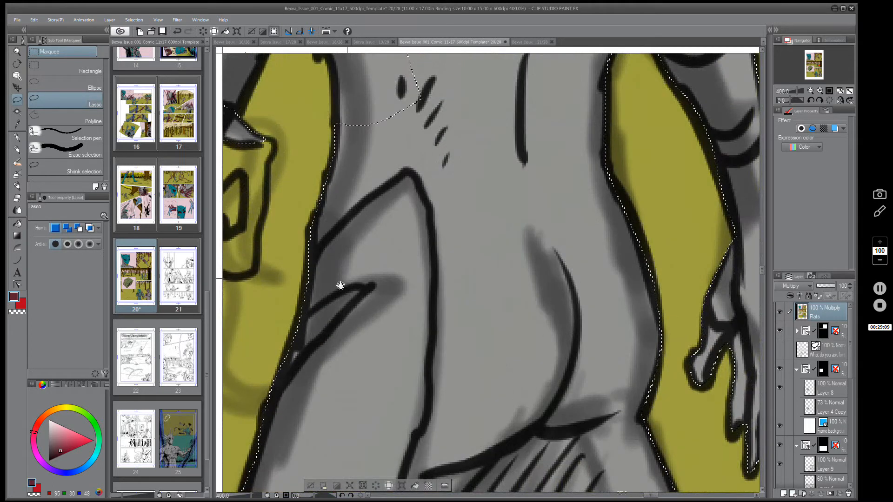
{"action": "mouse_move", "coordinate": [286, 331]}
{"action": "left_mouse_down"}
{"action": "mouse_move", "coordinate": [309, 309]}
{"action": "mouse_move", "coordinate": [367, 284]}
{"action": "mouse_move", "coordinate": [285, 373]}
{"action": "left_mouse_up"}
- Subtract the lower back from the selection, following the pointed thigh line down to the buttock
{"action": "mouse_move", "coordinate": [506, 241]}
{"action": "left_mouse_down"}
{"action": "mouse_move", "coordinate": [487, 293]}
{"action": "mouse_move", "coordinate": [475, 249]}
{"action": "mouse_move", "coordinate": [473, 271]}
{"action": "left_mouse_up"}
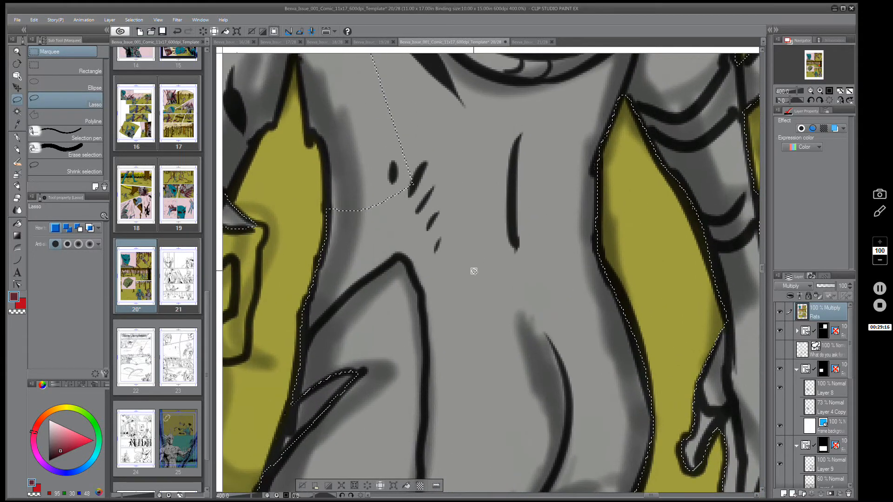
{"action": "mouse_move", "coordinate": [444, 138]}
{"action": "left_mouse_down"}
{"action": "mouse_move", "coordinate": [309, 231]}
{"action": "mouse_move", "coordinate": [294, 310]}
{"action": "mouse_move", "coordinate": [296, 341]}
{"action": "mouse_move", "coordinate": [406, 256]}
{"action": "mouse_move", "coordinate": [423, 315]}
{"action": "mouse_move", "coordinate": [422, 449]}
{"action": "mouse_move", "coordinate": [462, 464]}
{"action": "mouse_move", "coordinate": [534, 139]}
{"action": "left_mouse_up"}
{"action": "mouse_move", "coordinate": [584, 335]}
{"action": "left_mouse_down"}
{"action": "mouse_move", "coordinate": [598, 139]}
{"action": "mouse_move", "coordinate": [586, 144]}
{"action": "mouse_move", "coordinate": [495, 100]}
{"action": "mouse_move", "coordinate": [448, 123]}
{"action": "left_mouse_up"}
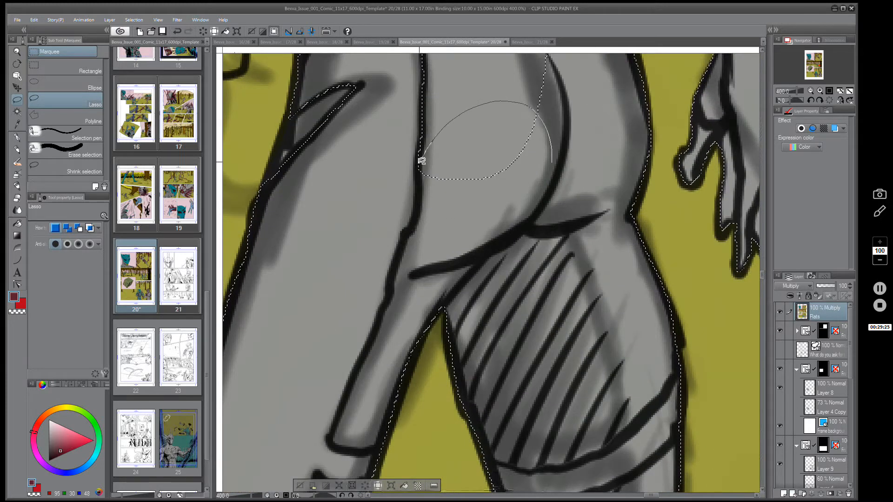
- Subtract the buttocks, inner thigh strip and hatched thigh from the selection, down to the upper thigh band
{"action": "left_click_drag", "start_coordinate": [411, 229], "coordinate": [334, 431]}
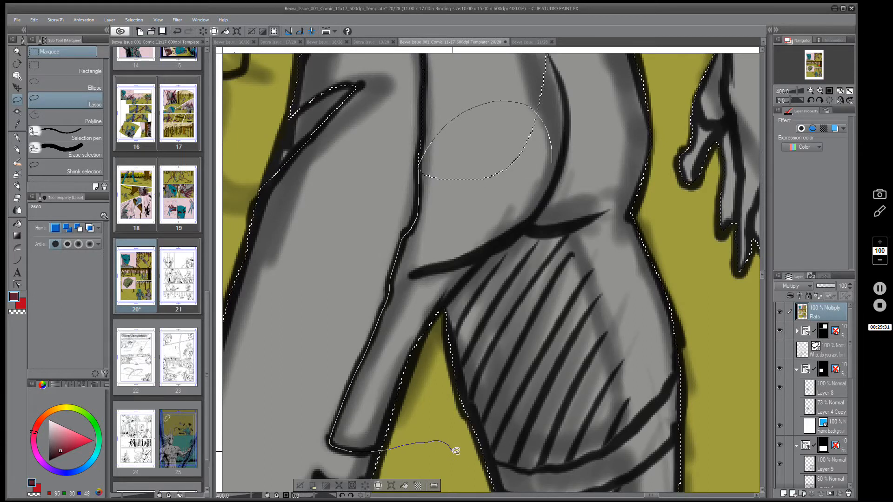
{"action": "mouse_move", "coordinate": [530, 467]}
{"action": "left_mouse_down"}
{"action": "mouse_move", "coordinate": [583, 462]}
{"action": "mouse_move", "coordinate": [612, 445]}
{"action": "mouse_move", "coordinate": [675, 371]}
{"action": "left_mouse_up"}
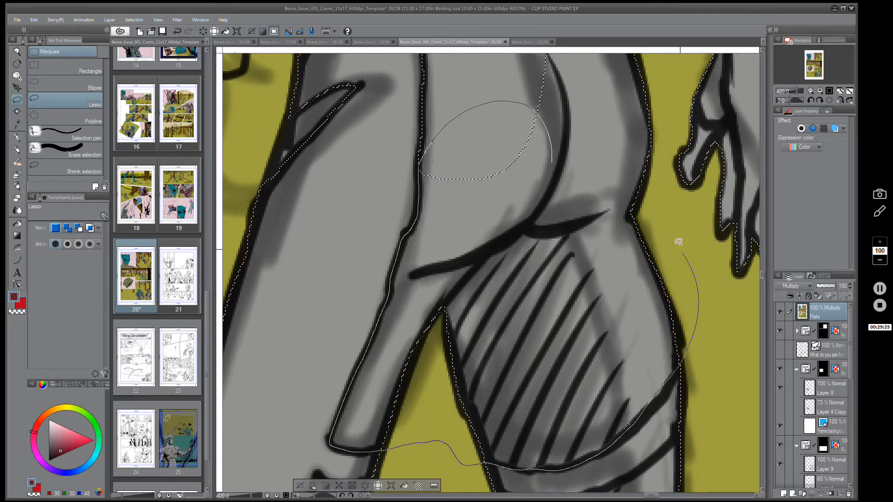
{"action": "mouse_move", "coordinate": [622, 121]}
{"action": "left_mouse_down"}
{"action": "mouse_move", "coordinate": [627, 166]}
{"action": "mouse_move", "coordinate": [510, 399]}
{"action": "left_mouse_up"}
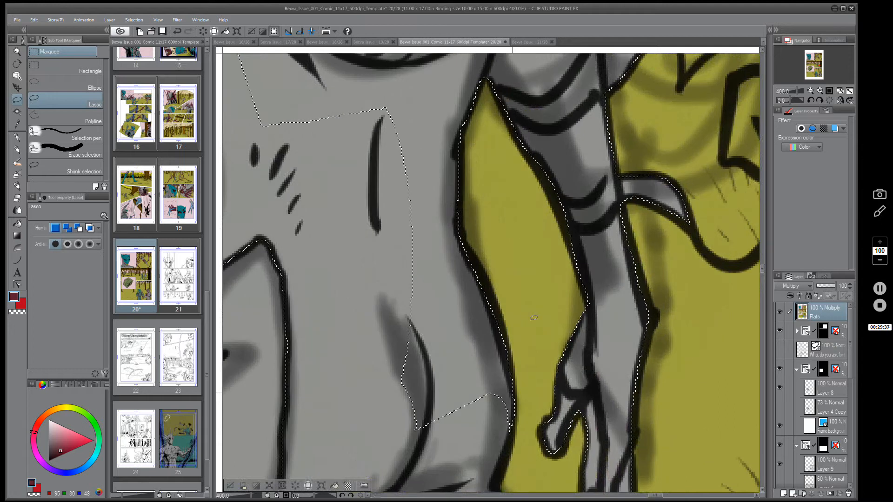
- Subtract the remaining side of the waist and the upper back below the shield from the selection
{"action": "mouse_move", "coordinate": [495, 231]}
{"action": "left_mouse_down"}
{"action": "mouse_move", "coordinate": [522, 311]}
{"action": "mouse_move", "coordinate": [530, 444]}
{"action": "mouse_move", "coordinate": [368, 154]}
{"action": "mouse_move", "coordinate": [395, 135]}
{"action": "left_mouse_up"}
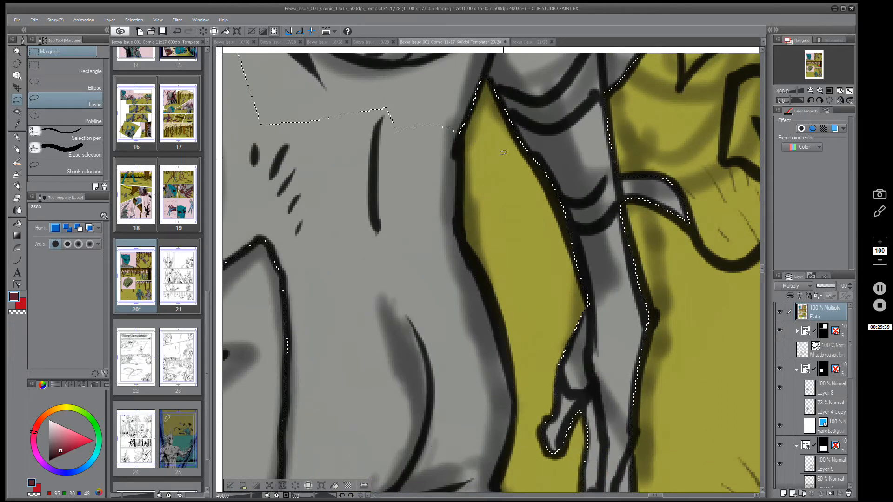
{"action": "left_click_drag", "start_coordinate": [474, 213], "coordinate": [589, 435]}
{"action": "mouse_move", "coordinate": [472, 360]}
{"action": "left_mouse_down"}
{"action": "mouse_move", "coordinate": [518, 386]}
{"action": "mouse_move", "coordinate": [595, 331]}
{"action": "mouse_move", "coordinate": [616, 229]}
{"action": "mouse_move", "coordinate": [538, 281]}
{"action": "left_mouse_up"}
{"action": "mouse_move", "coordinate": [493, 284]}
{"action": "left_mouse_down"}
{"action": "mouse_move", "coordinate": [427, 252]}
{"action": "mouse_move", "coordinate": [385, 186]}
{"action": "mouse_move", "coordinate": [355, 176]}
{"action": "mouse_move", "coordinate": [351, 326]}
{"action": "left_mouse_up"}
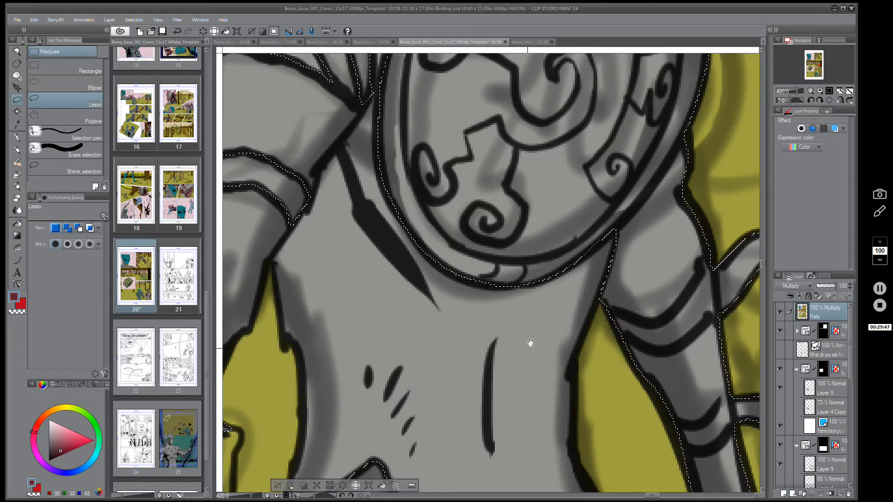
- Subtract the shield's inner disc and the small rim segment between the cross lines from the selection
{"action": "mouse_move", "coordinate": [529, 344]}
{"action": "left_mouse_down"}
{"action": "mouse_move", "coordinate": [511, 401]}
{"action": "mouse_move", "coordinate": [530, 396]}
{"action": "left_mouse_up"}
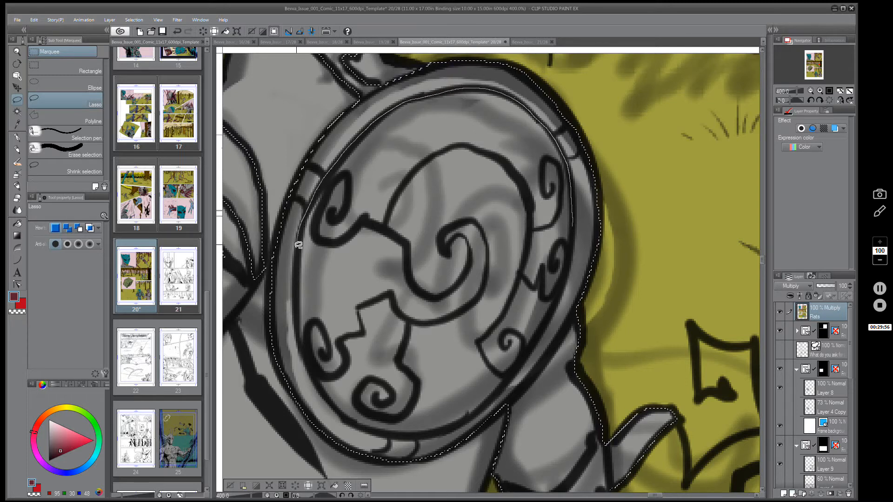
{"action": "mouse_move", "coordinate": [317, 376]}
{"action": "left_mouse_down"}
{"action": "mouse_move", "coordinate": [390, 398]}
{"action": "mouse_move", "coordinate": [535, 283]}
{"action": "mouse_move", "coordinate": [571, 227]}
{"action": "left_mouse_up"}
{"action": "mouse_move", "coordinate": [524, 247]}
{"action": "left_mouse_down"}
{"action": "mouse_move", "coordinate": [571, 219]}
{"action": "mouse_move", "coordinate": [569, 267]}
{"action": "mouse_move", "coordinate": [529, 350]}
{"action": "mouse_move", "coordinate": [476, 411]}
{"action": "mouse_move", "coordinate": [441, 430]}
{"action": "mouse_move", "coordinate": [407, 432]}
{"action": "mouse_move", "coordinate": [361, 424]}
{"action": "mouse_move", "coordinate": [328, 396]}
{"action": "mouse_move", "coordinate": [368, 240]}
{"action": "left_mouse_up"}
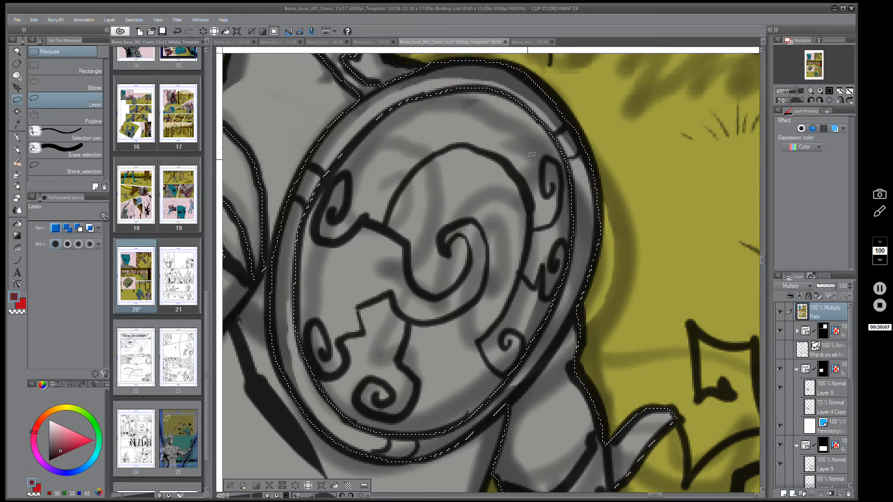
{"action": "left_click_drag", "start_coordinate": [577, 198], "coordinate": [564, 235]}
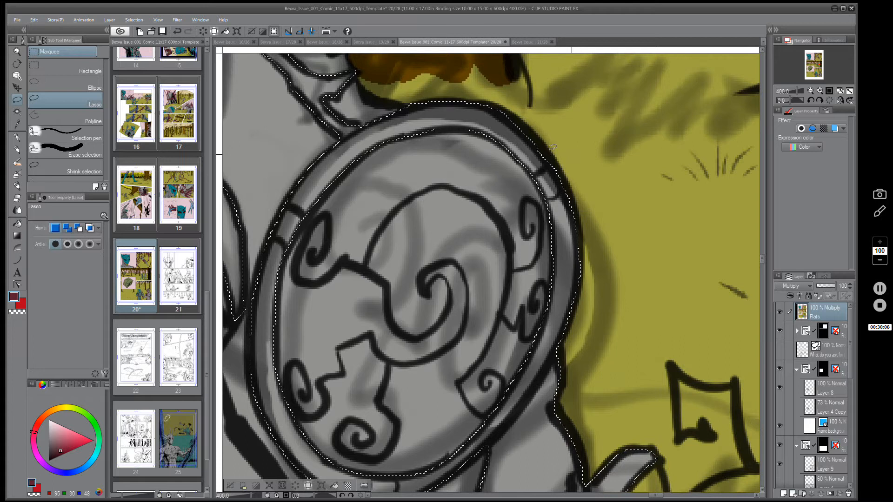
{"action": "mouse_move", "coordinate": [552, 154]}
{"action": "left_mouse_down"}
{"action": "mouse_move", "coordinate": [531, 176]}
{"action": "mouse_move", "coordinate": [539, 199]}
{"action": "mouse_move", "coordinate": [563, 191]}
{"action": "left_mouse_up"}
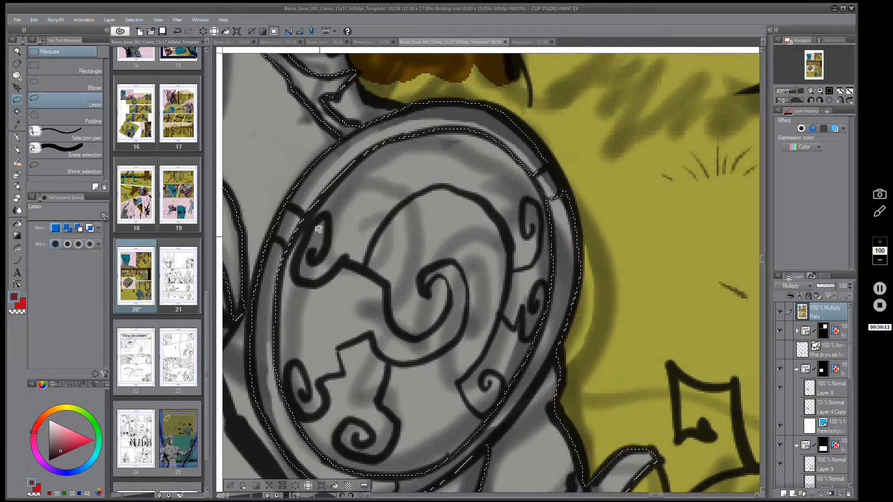
- Subtract the two remaining small rim segments between the cross lines, on the shield's side and lower edge, from the selection
{"action": "mouse_move", "coordinate": [276, 201]}
{"action": "left_mouse_down"}
{"action": "mouse_move", "coordinate": [306, 222]}
{"action": "mouse_move", "coordinate": [299, 248]}
{"action": "mouse_move", "coordinate": [270, 237]}
{"action": "left_mouse_up"}
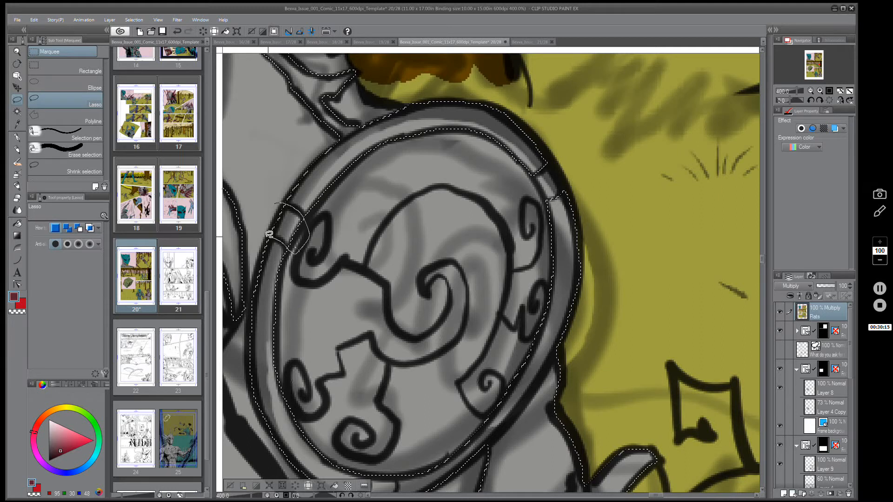
{"action": "scroll", "coordinate": [376, 310], "scroll_direction": "down", "scroll_amount": 5}
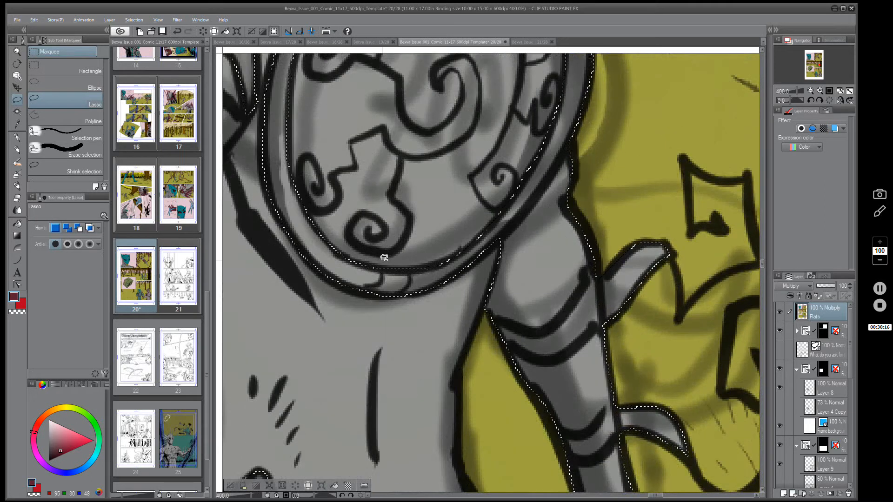
{"action": "mouse_move", "coordinate": [381, 260]}
{"action": "left_mouse_down"}
{"action": "mouse_move", "coordinate": [360, 299]}
{"action": "mouse_move", "coordinate": [385, 314]}
{"action": "mouse_move", "coordinate": [413, 265]}
{"action": "left_mouse_up"}
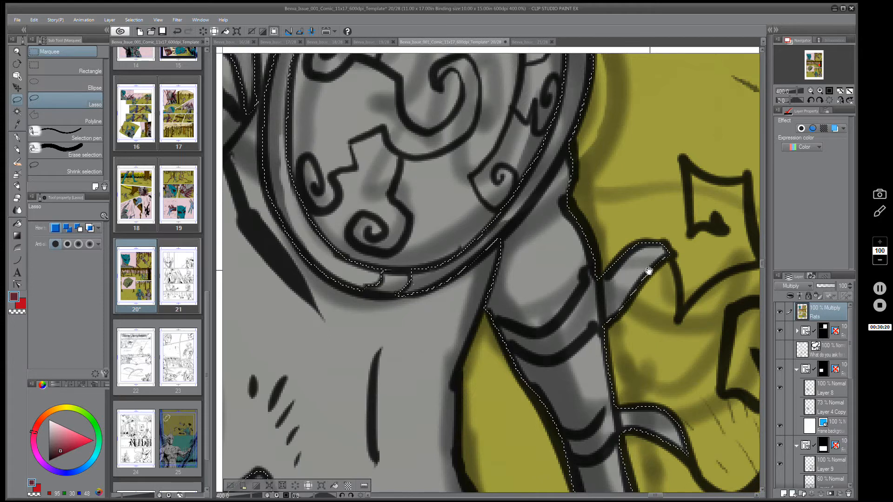
- Subtract the bare skin of the arm below the shield from the selection, keeping only the bands, spikes and hand
{"action": "mouse_move", "coordinate": [647, 259]}
{"action": "left_mouse_down"}
{"action": "mouse_move", "coordinate": [569, 225]}
{"action": "mouse_move", "coordinate": [644, 259]}
{"action": "mouse_move", "coordinate": [594, 201]}
{"action": "mouse_move", "coordinate": [550, 283]}
{"action": "mouse_move", "coordinate": [562, 326]}
{"action": "left_mouse_up"}
{"action": "mouse_move", "coordinate": [515, 123]}
{"action": "left_mouse_down"}
{"action": "mouse_move", "coordinate": [500, 114]}
{"action": "mouse_move", "coordinate": [464, 152]}
{"action": "mouse_move", "coordinate": [400, 259]}
{"action": "left_mouse_up"}
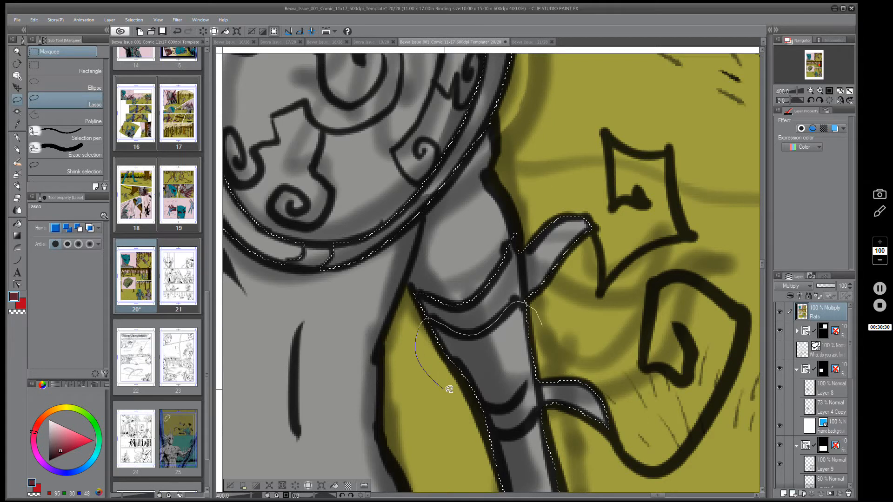
{"action": "left_click_drag", "start_coordinate": [472, 399], "coordinate": [501, 407]}
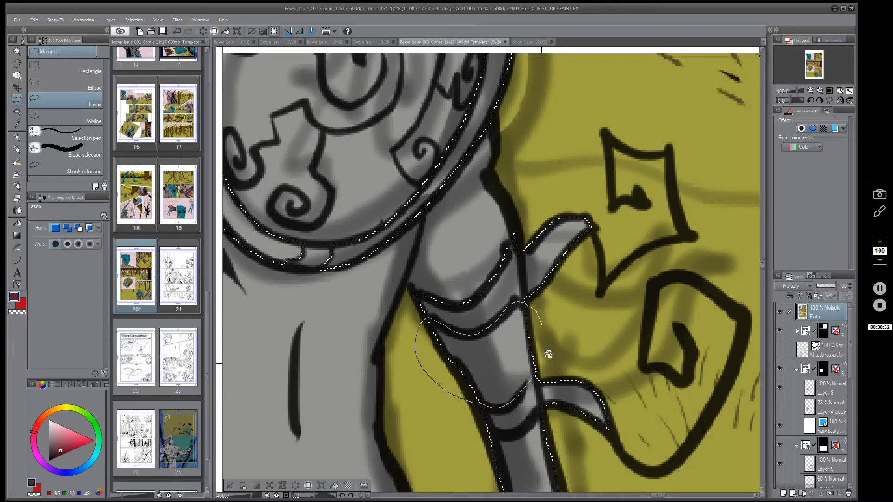
{"action": "left_click_drag", "start_coordinate": [596, 421], "coordinate": [551, 241]}
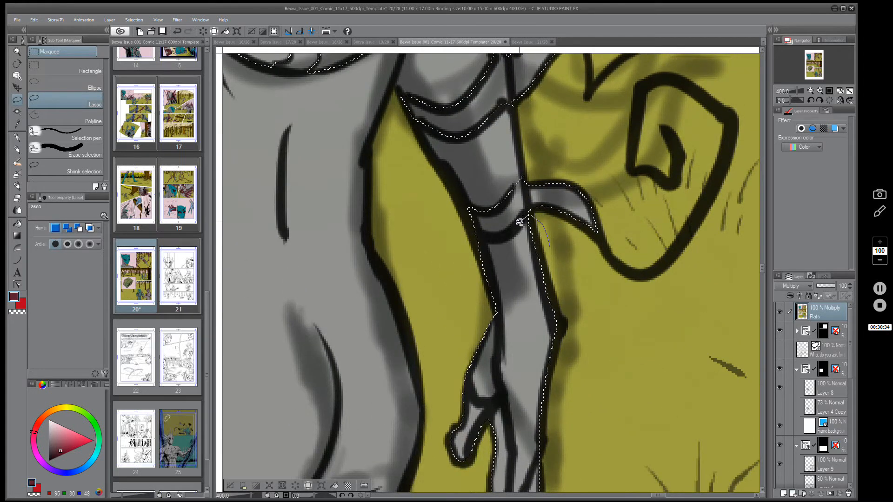
{"action": "mouse_move", "coordinate": [472, 237]}
{"action": "left_mouse_down"}
{"action": "mouse_move", "coordinate": [470, 280]}
{"action": "mouse_move", "coordinate": [498, 310]}
{"action": "mouse_move", "coordinate": [542, 328]}
{"action": "mouse_move", "coordinate": [536, 342]}
{"action": "mouse_move", "coordinate": [555, 397]}
{"action": "mouse_move", "coordinate": [610, 300]}
{"action": "left_mouse_up"}
{"action": "left_click_drag", "start_coordinate": [615, 409], "coordinate": [625, 278]}
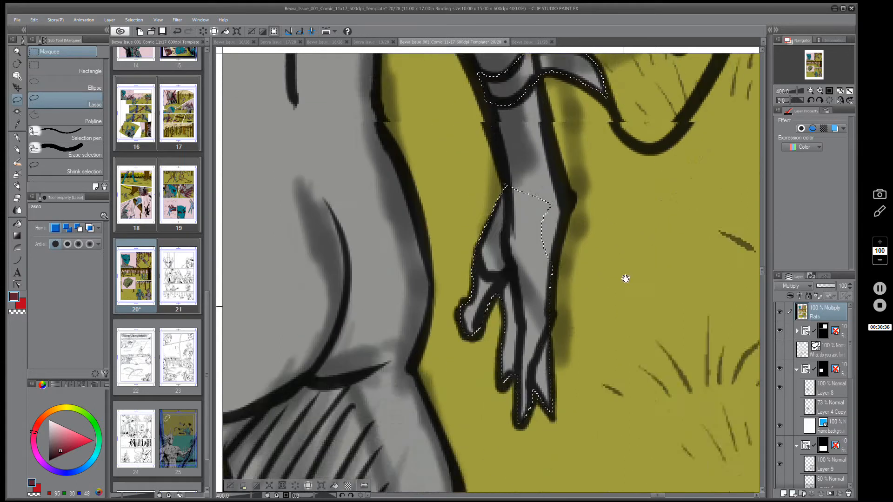
- Subtract the knee circle, the curled notch, the inner calf and the foot of the red-patterned leg from the selection
{"action": "scroll", "coordinate": [625, 278], "scroll_direction": "down", "scroll_amount": 3}
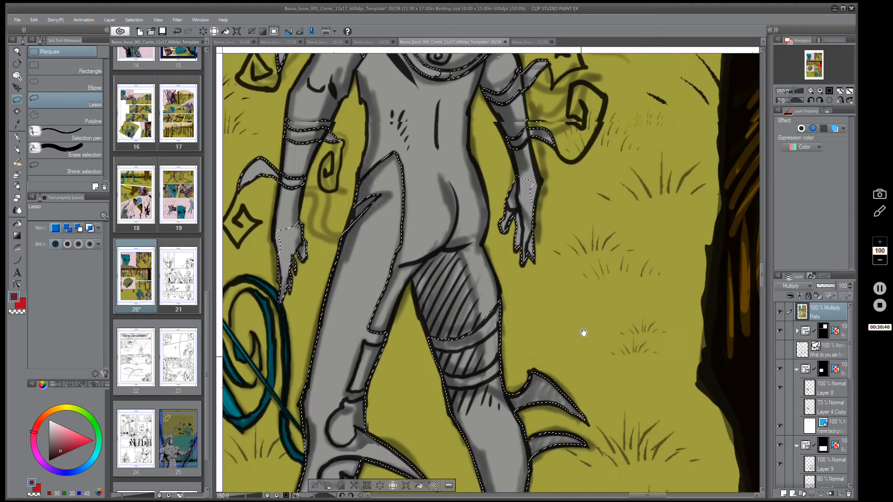
{"action": "left_click_drag", "start_coordinate": [583, 332], "coordinate": [581, 226]}
{"action": "scroll", "coordinate": [547, 221], "scroll_direction": "up", "scroll_amount": 1}
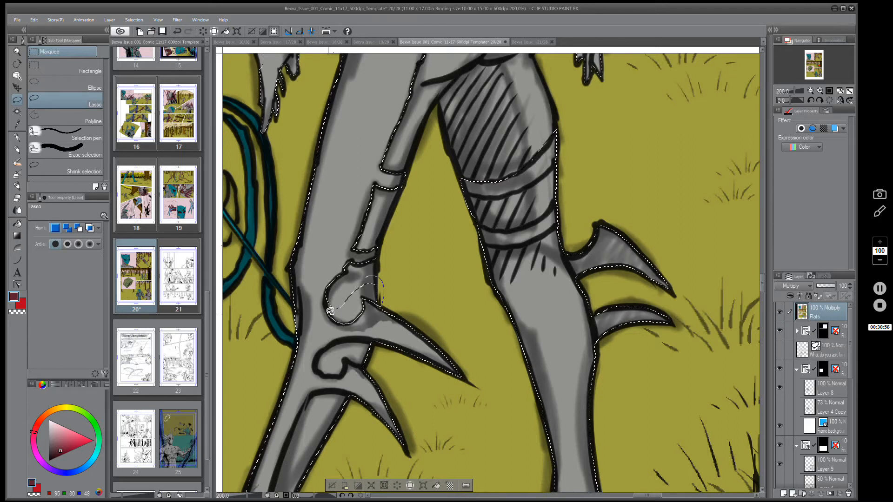
{"action": "left_click_drag", "start_coordinate": [405, 304], "coordinate": [477, 197]}
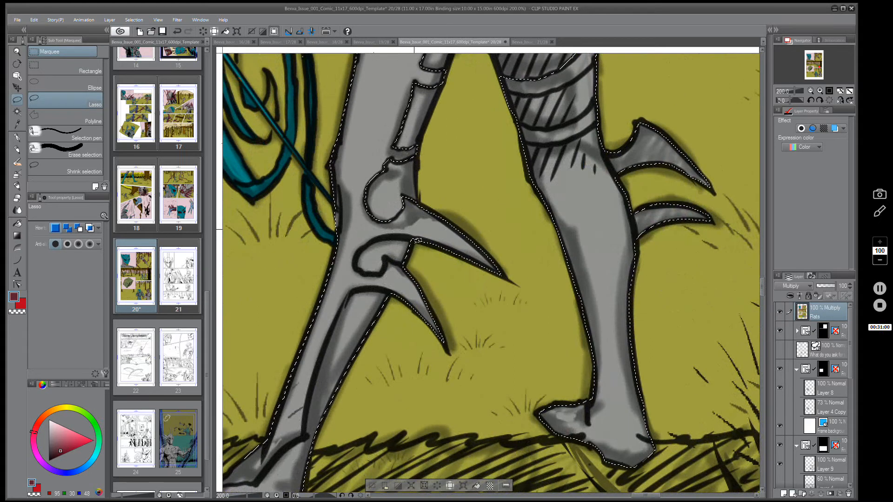
{"action": "mouse_move", "coordinate": [408, 237]}
{"action": "left_mouse_down"}
{"action": "mouse_move", "coordinate": [374, 240]}
{"action": "mouse_move", "coordinate": [356, 255]}
{"action": "mouse_move", "coordinate": [365, 272]}
{"action": "mouse_move", "coordinate": [386, 259]}
{"action": "mouse_move", "coordinate": [427, 270]}
{"action": "mouse_move", "coordinate": [418, 249]}
{"action": "left_mouse_up"}
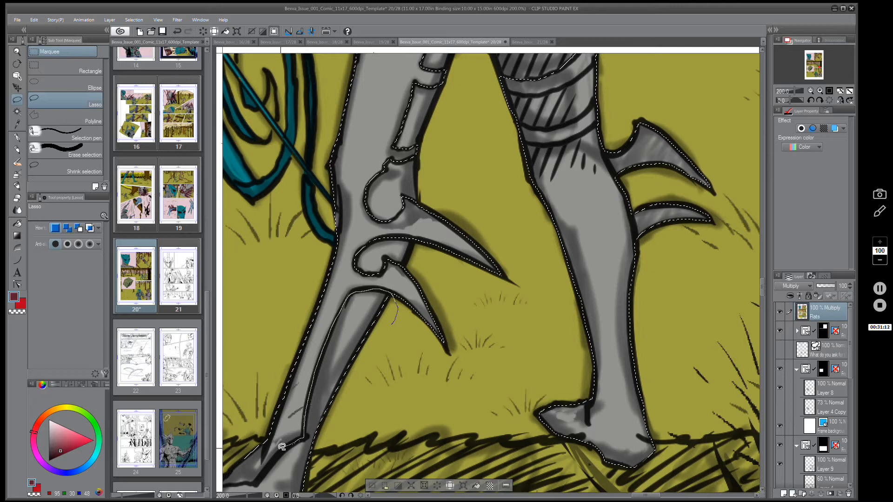
{"action": "mouse_move", "coordinate": [351, 451]}
{"action": "left_mouse_down"}
{"action": "mouse_move", "coordinate": [425, 373]}
{"action": "mouse_move", "coordinate": [554, 193]}
{"action": "mouse_move", "coordinate": [452, 228]}
{"action": "mouse_move", "coordinate": [414, 267]}
{"action": "mouse_move", "coordinate": [374, 265]}
{"action": "left_mouse_up"}
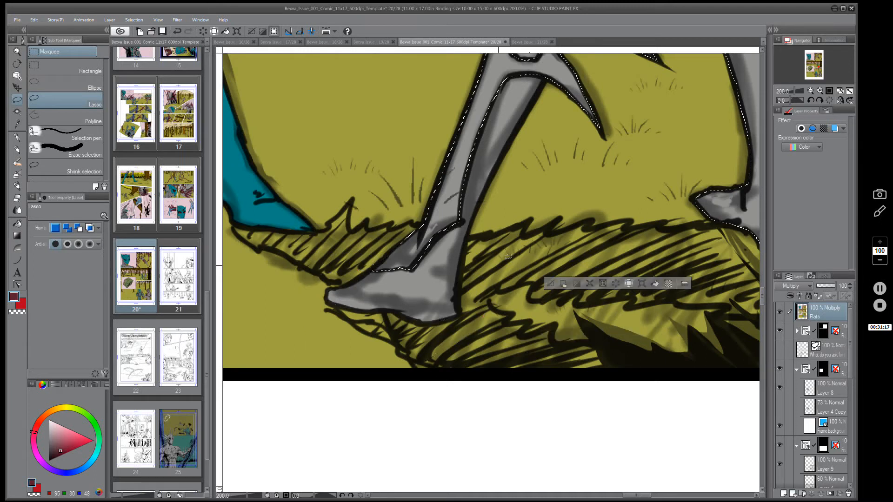
- Subtract the hatched skin between the other leg's thigh bands and the knee area below them from the selection
{"action": "mouse_move", "coordinate": [619, 207]}
{"action": "left_mouse_down"}
{"action": "mouse_move", "coordinate": [379, 229]}
{"action": "mouse_move", "coordinate": [502, 237]}
{"action": "mouse_move", "coordinate": [496, 225]}
{"action": "left_mouse_up"}
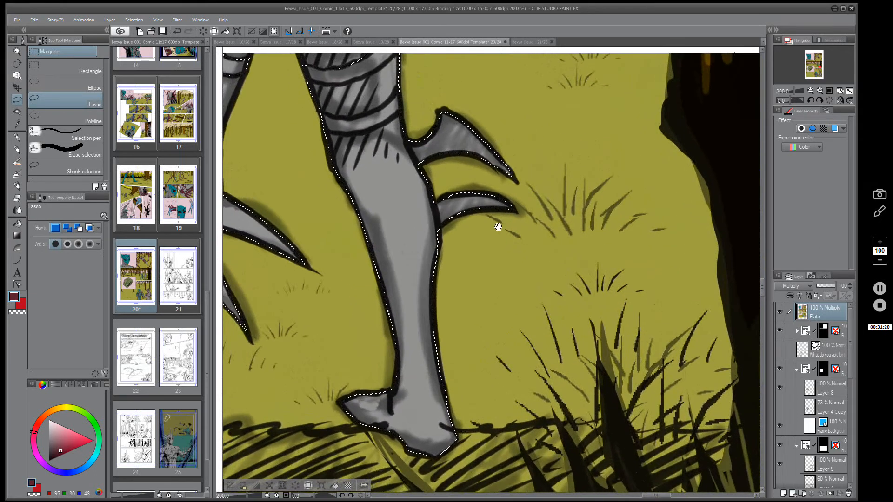
{"action": "scroll", "coordinate": [418, 173], "scroll_direction": "up", "scroll_amount": 2}
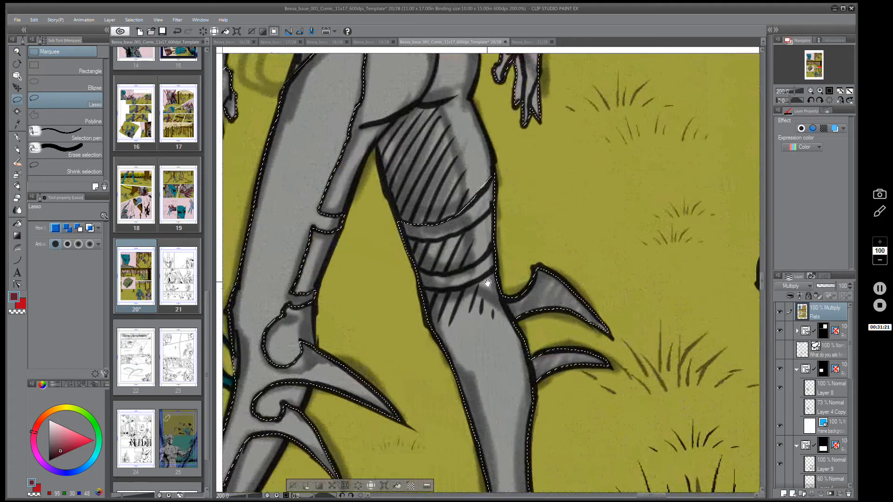
{"action": "mouse_move", "coordinate": [412, 160]}
{"action": "left_mouse_down"}
{"action": "mouse_move", "coordinate": [488, 207]}
{"action": "mouse_move", "coordinate": [506, 234]}
{"action": "left_mouse_up"}
{"action": "mouse_move", "coordinate": [509, 158]}
{"action": "left_mouse_down"}
{"action": "mouse_move", "coordinate": [522, 166]}
{"action": "mouse_move", "coordinate": [482, 219]}
{"action": "left_mouse_up"}
{"action": "left_click_drag", "start_coordinate": [562, 249], "coordinate": [572, 136]}
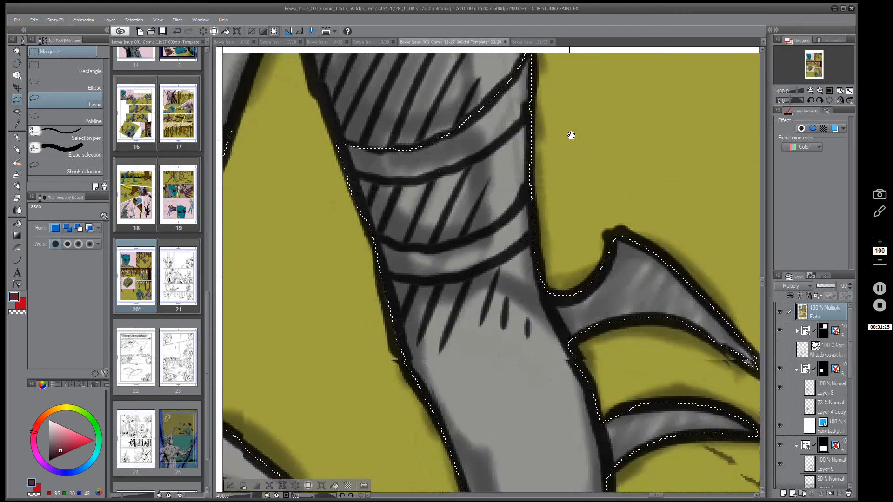
{"action": "left_click_drag", "start_coordinate": [567, 200], "coordinate": [566, 180]}
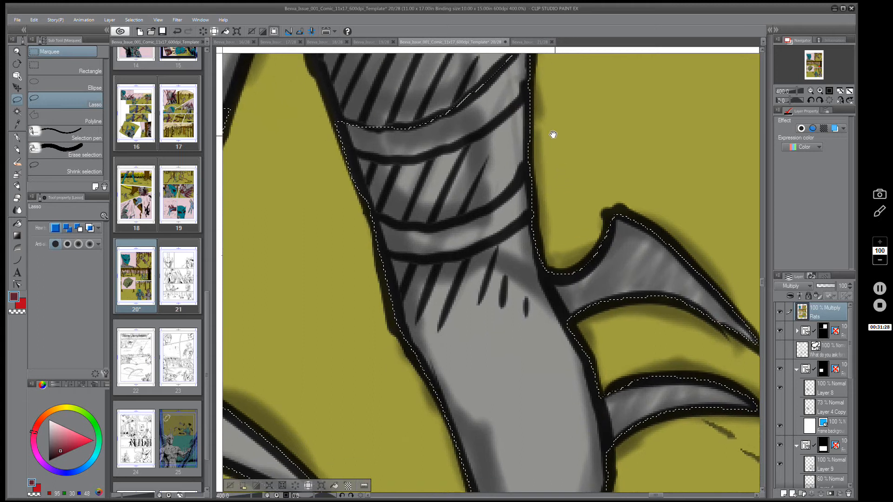
{"action": "mouse_move", "coordinate": [539, 111]}
{"action": "left_mouse_down"}
{"action": "mouse_move", "coordinate": [530, 91]}
{"action": "mouse_move", "coordinate": [454, 143]}
{"action": "mouse_move", "coordinate": [334, 172]}
{"action": "mouse_move", "coordinate": [379, 217]}
{"action": "mouse_move", "coordinate": [461, 220]}
{"action": "mouse_move", "coordinate": [504, 199]}
{"action": "mouse_move", "coordinate": [538, 213]}
{"action": "mouse_move", "coordinate": [529, 111]}
{"action": "mouse_move", "coordinate": [484, 135]}
{"action": "mouse_move", "coordinate": [423, 152]}
{"action": "mouse_move", "coordinate": [351, 146]}
{"action": "mouse_move", "coordinate": [409, 334]}
{"action": "mouse_move", "coordinate": [524, 383]}
{"action": "mouse_move", "coordinate": [590, 309]}
{"action": "mouse_move", "coordinate": [600, 228]}
{"action": "mouse_move", "coordinate": [560, 214]}
{"action": "mouse_move", "coordinate": [548, 150]}
{"action": "mouse_move", "coordinate": [535, 130]}
{"action": "left_mouse_up"}
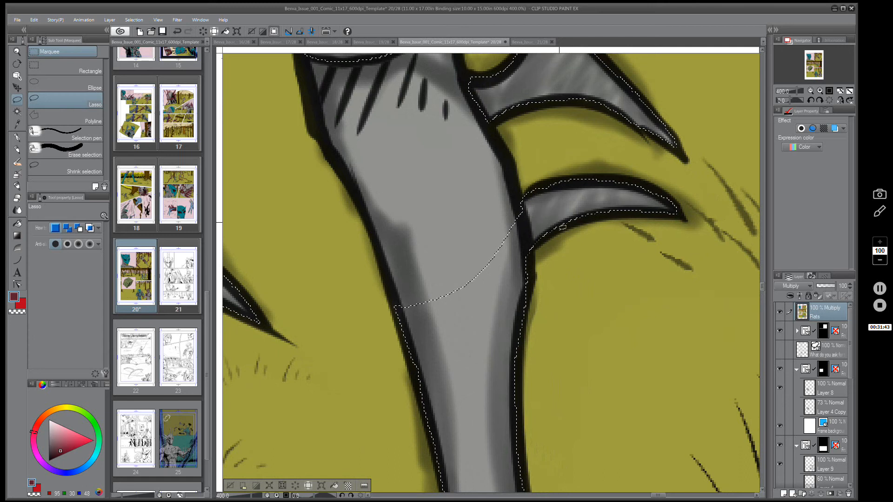
- Subtract the rest of that leg's calf and foot from the selection, keeping the two calf spikes
{"action": "left_click_drag", "start_coordinate": [579, 331], "coordinate": [588, 241]}
{"action": "mouse_move", "coordinate": [510, 135]}
{"action": "left_mouse_down"}
{"action": "mouse_move", "coordinate": [526, 116]}
{"action": "mouse_move", "coordinate": [558, 296]}
{"action": "mouse_move", "coordinate": [409, 382]}
{"action": "mouse_move", "coordinate": [405, 353]}
{"action": "left_mouse_up"}
{"action": "mouse_move", "coordinate": [534, 269]}
{"action": "left_mouse_down"}
{"action": "mouse_move", "coordinate": [589, 107]}
{"action": "mouse_move", "coordinate": [584, 127]}
{"action": "left_mouse_up"}
{"action": "mouse_move", "coordinate": [414, 109]}
{"action": "left_mouse_down"}
{"action": "mouse_move", "coordinate": [548, 133]}
{"action": "mouse_move", "coordinate": [560, 272]}
{"action": "mouse_move", "coordinate": [553, 349]}
{"action": "left_mouse_up"}
- Fill the shield-bearer's selected markings with the dark red, clear the selection and save the page
{"action": "scroll", "coordinate": [436, 120], "scroll_direction": "down", "scroll_amount": 7}
{"action": "mouse_move", "coordinate": [526, 190]}
{"action": "left_mouse_down"}
{"action": "mouse_move", "coordinate": [526, 292]}
{"action": "mouse_move", "coordinate": [522, 225]}
{"action": "mouse_move", "coordinate": [526, 283]}
{"action": "mouse_move", "coordinate": [522, 272]}
{"action": "left_mouse_up"}
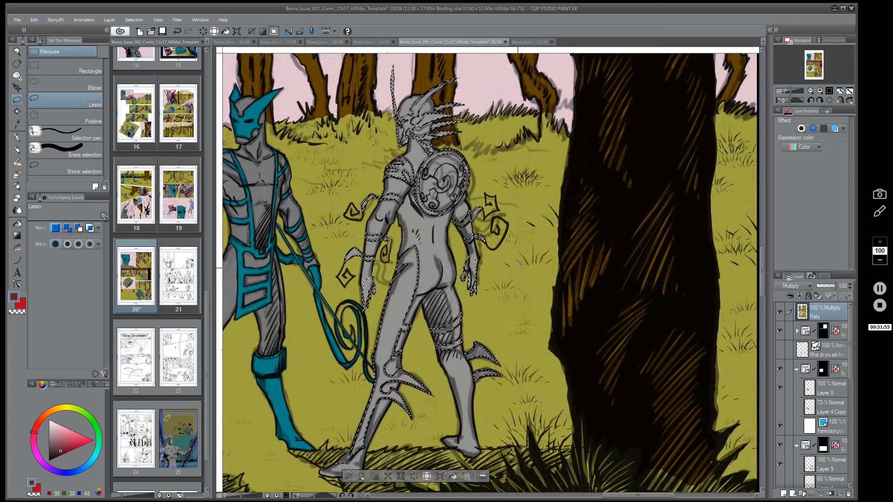
{"action": "left_click", "coordinate": [452, 477]}
{"action": "left_click", "coordinate": [349, 476]}
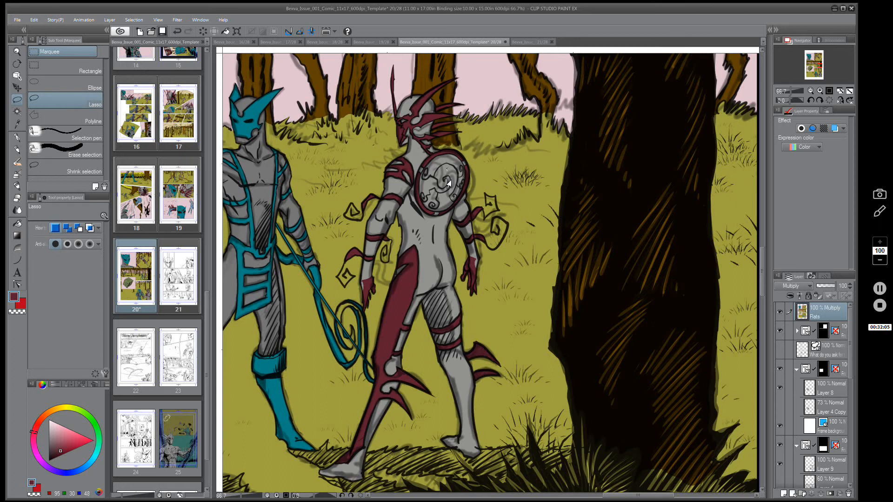
{"action": "key", "text": "ctrl+s"}
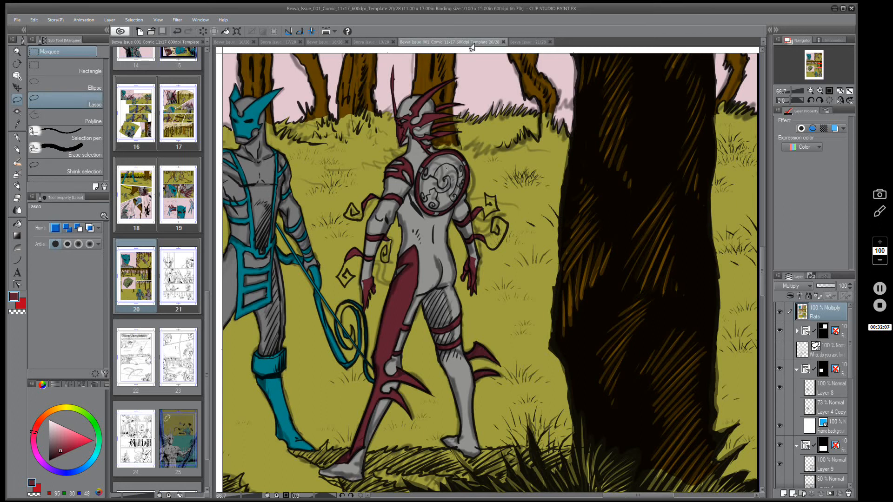
- Pick the olive yellow from the eye of the leaping figure in the upper panel as the drawing colour
{"action": "left_click_drag", "start_coordinate": [442, 212], "coordinate": [478, 234]}
{"action": "left_click_drag", "start_coordinate": [406, 39], "coordinate": [415, 321]}
{"action": "scroll", "coordinate": [471, 197], "scroll_direction": "down", "scroll_amount": 3}
{"action": "scroll", "coordinate": [433, 200], "scroll_direction": "up", "scroll_amount": 4}
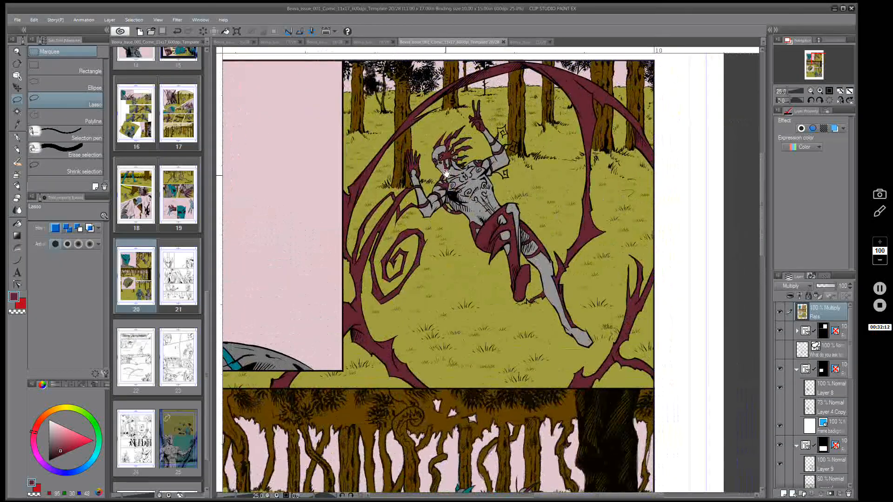
{"action": "scroll", "coordinate": [433, 200], "scroll_direction": "up", "scroll_amount": 2}
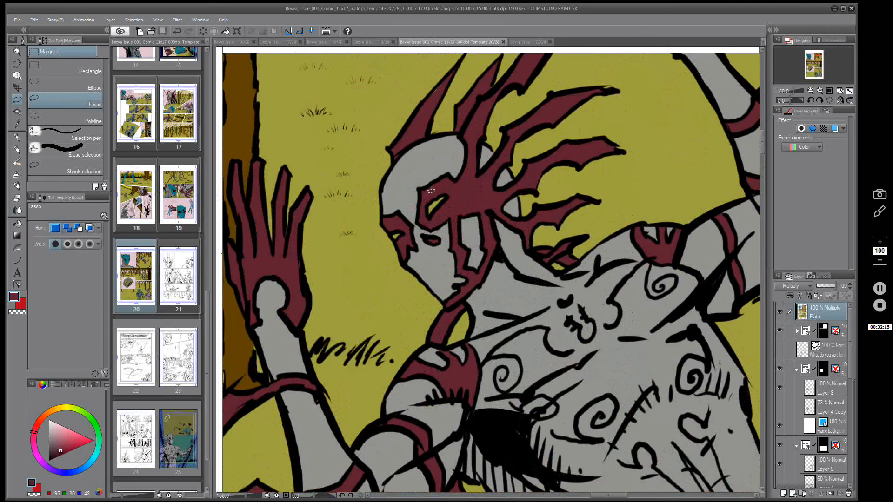
{"action": "left_click", "coordinate": [431, 200], "text": "alt"}
{"action": "scroll", "coordinate": [430, 201], "scroll_direction": "down", "scroll_amount": 4}
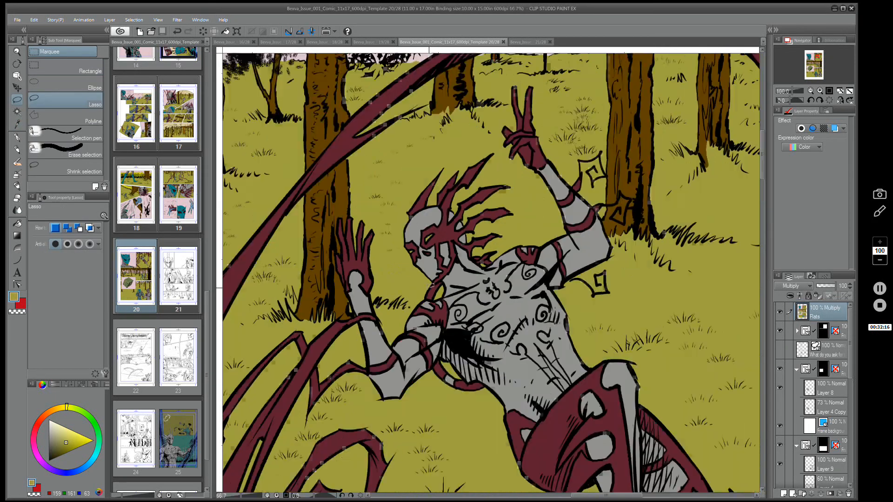
- Auto-select the grey areas of the shield-bearer on the Flats layer in the lower panel
{"action": "left_click_drag", "start_coordinate": [509, 345], "coordinate": [442, 223]}
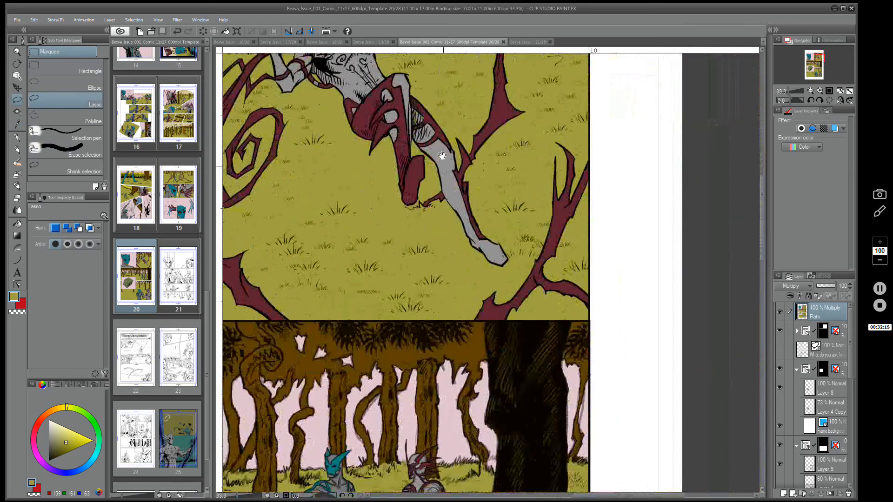
{"action": "mouse_move", "coordinate": [470, 263]}
{"action": "left_mouse_down"}
{"action": "mouse_move", "coordinate": [480, 120]}
{"action": "mouse_move", "coordinate": [459, 257]}
{"action": "left_mouse_up"}
{"action": "scroll", "coordinate": [459, 258], "scroll_direction": "up", "scroll_amount": 4}
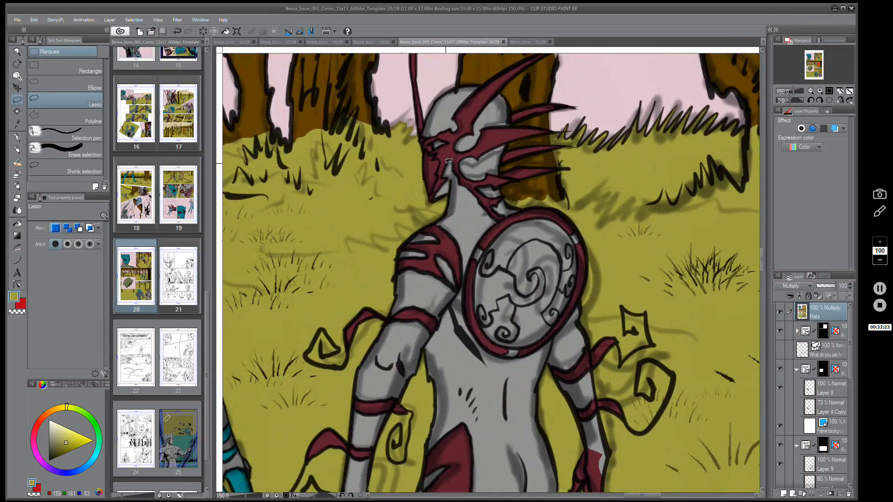
{"action": "key", "text": "i"}
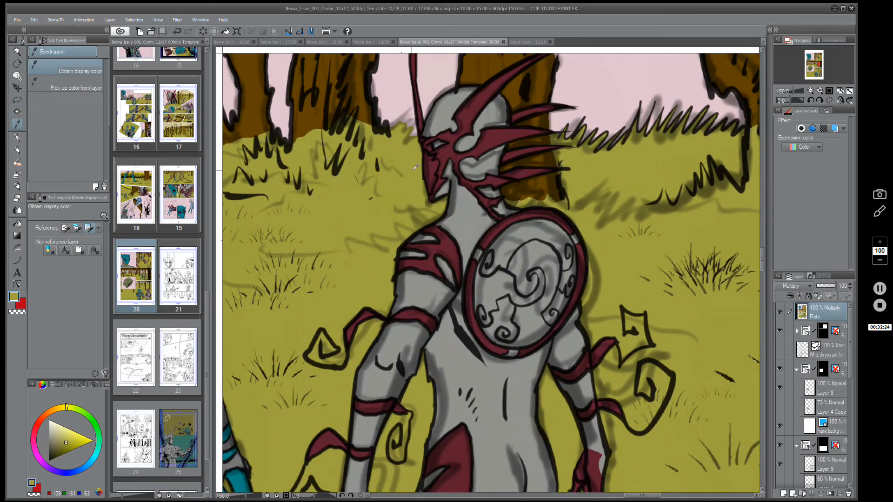
{"action": "left_click", "coordinate": [17, 113]}
{"action": "left_click", "coordinate": [437, 145]}
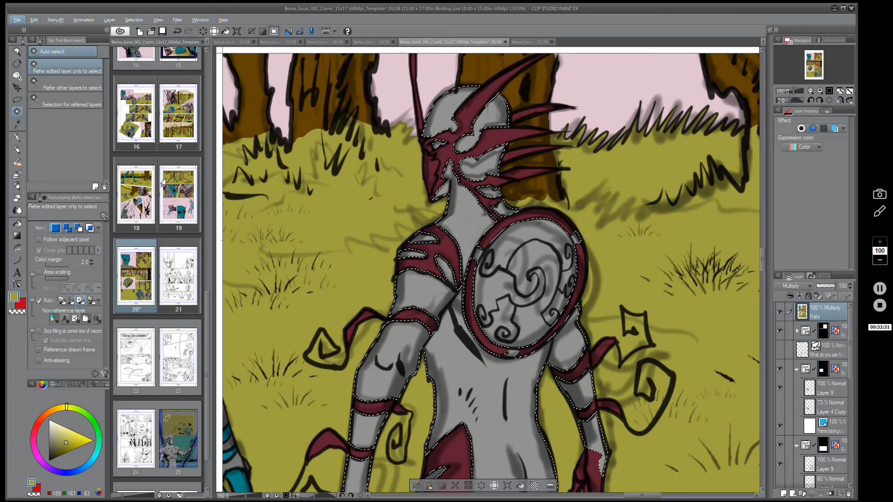
- Subtract the head, neck, upper back and the shield's inner disc from the selection with the Lasso, keeping the small rim segments
{"action": "key", "text": "m"}
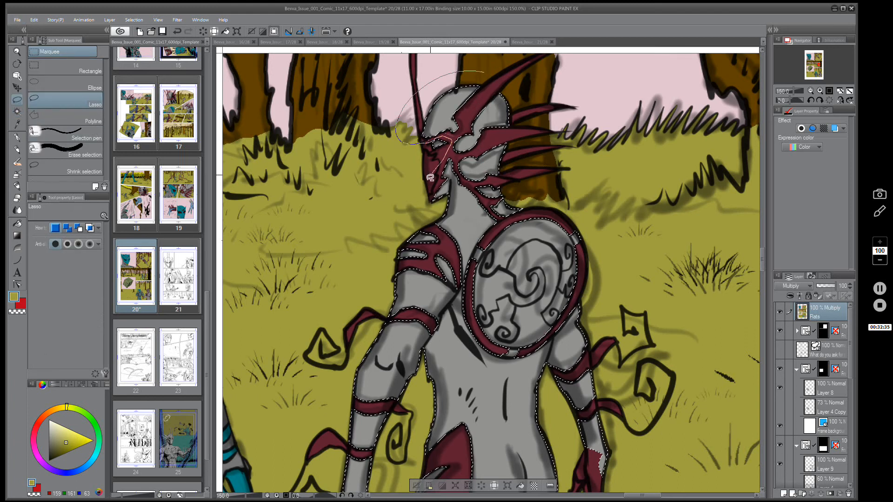
{"action": "scroll", "coordinate": [484, 88], "scroll_direction": "down", "scroll_amount": 5}
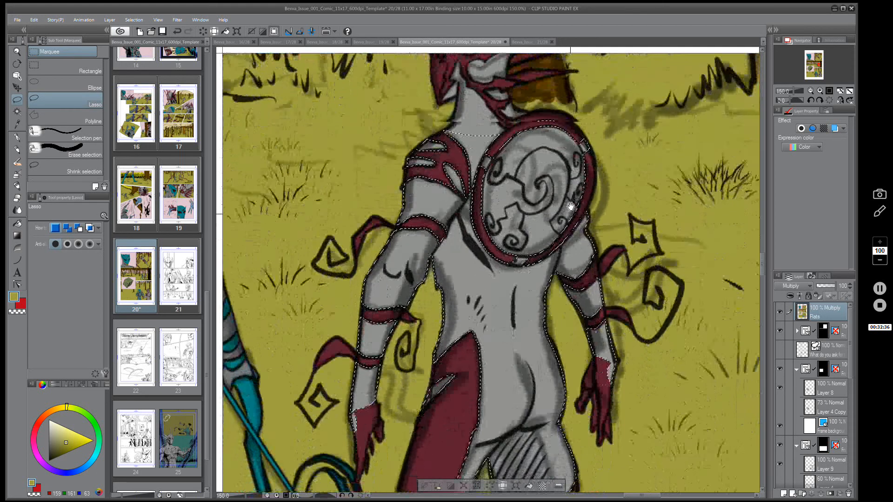
{"action": "mouse_move", "coordinate": [454, 99]}
{"action": "left_mouse_down"}
{"action": "mouse_move", "coordinate": [370, 138]}
{"action": "mouse_move", "coordinate": [418, 143]}
{"action": "mouse_move", "coordinate": [502, 107]}
{"action": "left_mouse_up"}
{"action": "scroll", "coordinate": [603, 109], "scroll_direction": "up", "scroll_amount": 1}
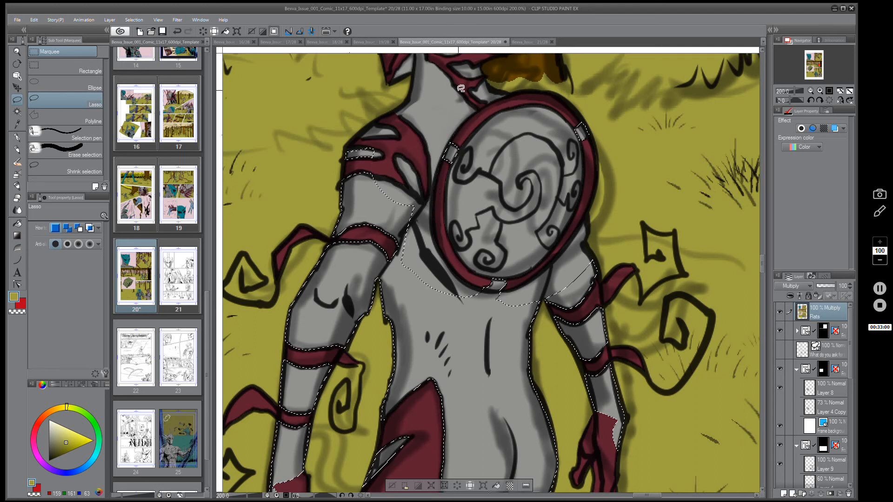
- Subtract the shoulder markings' grey gaps and the upper arm down to the elbow from the selection
{"action": "left_click_drag", "start_coordinate": [337, 324], "coordinate": [335, 325]}
{"action": "scroll", "coordinate": [500, 293], "scroll_direction": "up", "scroll_amount": 2}
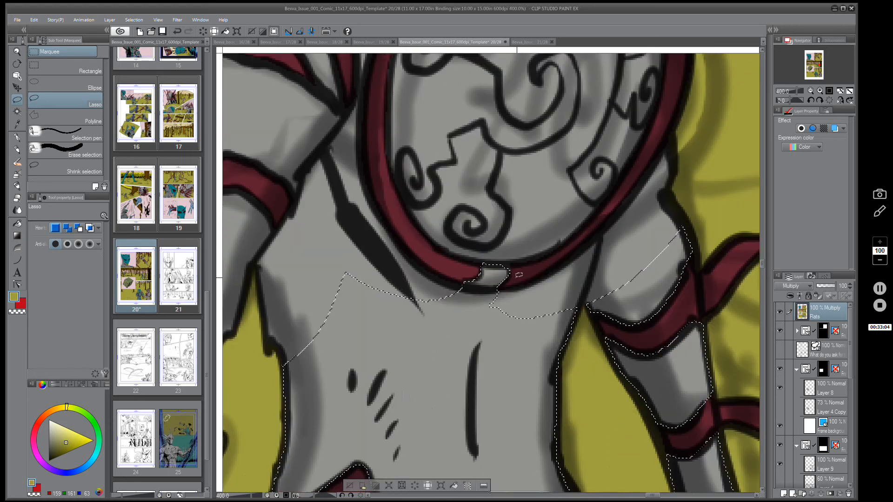
{"action": "left_click_drag", "start_coordinate": [619, 220], "coordinate": [509, 355]}
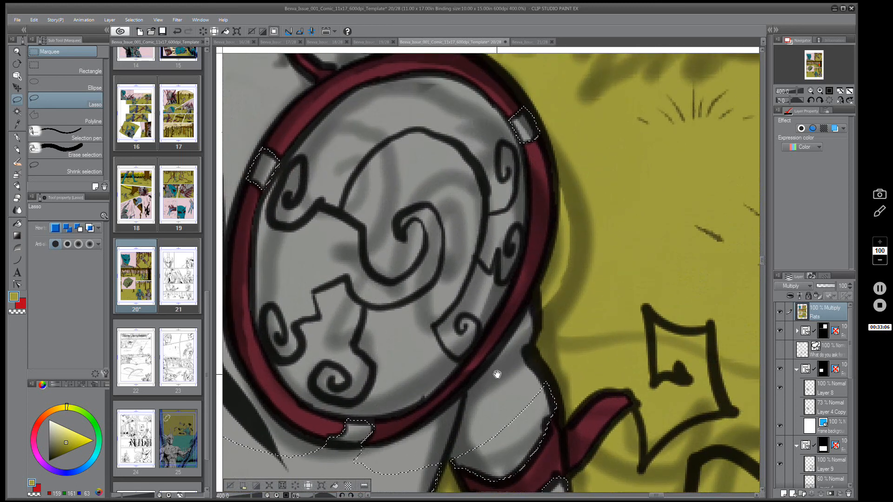
{"action": "scroll", "coordinate": [542, 339], "scroll_direction": "down", "scroll_amount": 2}
{"action": "scroll", "coordinate": [503, 256], "scroll_direction": "down", "scroll_amount": 1}
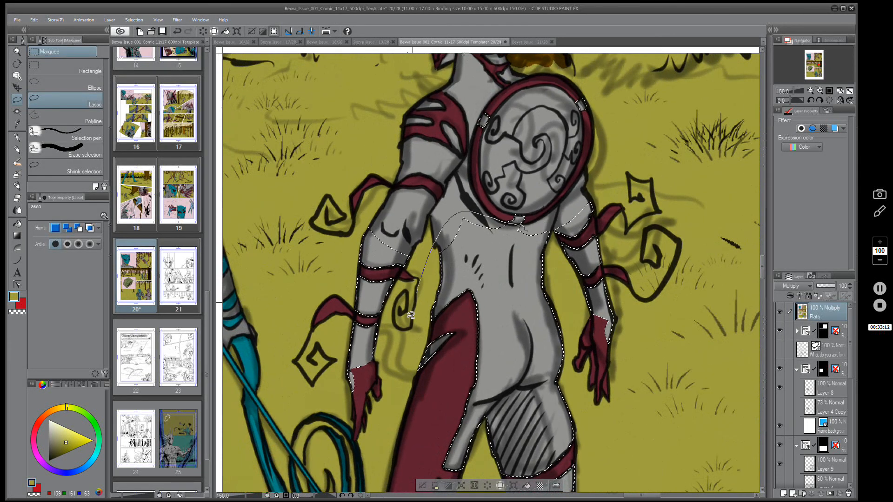
- Subtract the shield-bearer's lower back, forearms, legs and feet from the selection with the Lasso
{"action": "mouse_move", "coordinate": [411, 315]}
{"action": "left_mouse_down"}
{"action": "mouse_move", "coordinate": [634, 378]}
{"action": "mouse_move", "coordinate": [629, 232]}
{"action": "left_mouse_up"}
{"action": "left_click_drag", "start_coordinate": [599, 400], "coordinate": [569, 160]}
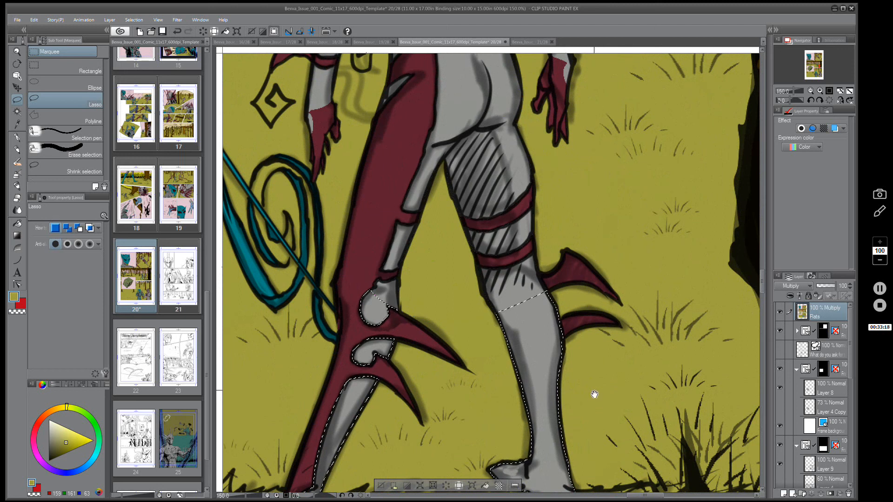
{"action": "left_click_drag", "start_coordinate": [592, 393], "coordinate": [635, 197]}
{"action": "mouse_move", "coordinate": [553, 89]}
{"action": "left_mouse_down"}
{"action": "mouse_move", "coordinate": [649, 225]}
{"action": "mouse_move", "coordinate": [617, 349]}
{"action": "left_mouse_up"}
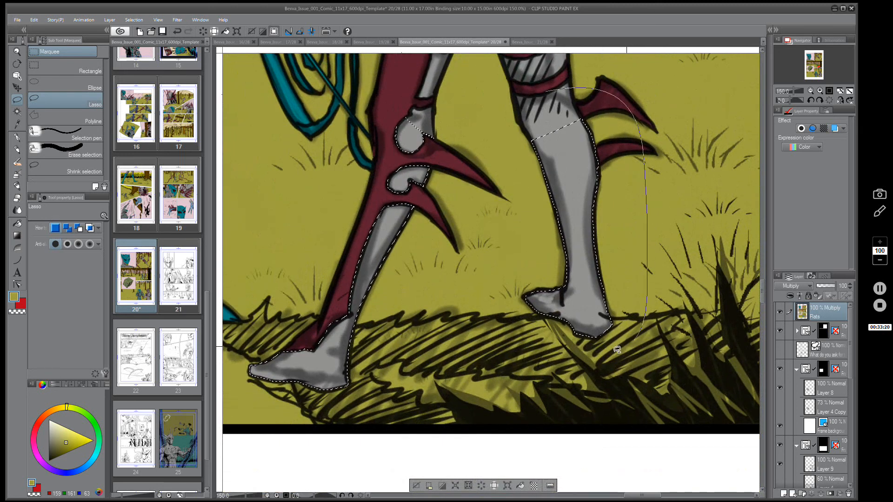
{"action": "mouse_move", "coordinate": [358, 402]}
{"action": "left_mouse_down"}
{"action": "mouse_move", "coordinate": [271, 279]}
{"action": "mouse_move", "coordinate": [479, 89]}
{"action": "mouse_move", "coordinate": [511, 91]}
{"action": "left_mouse_up"}
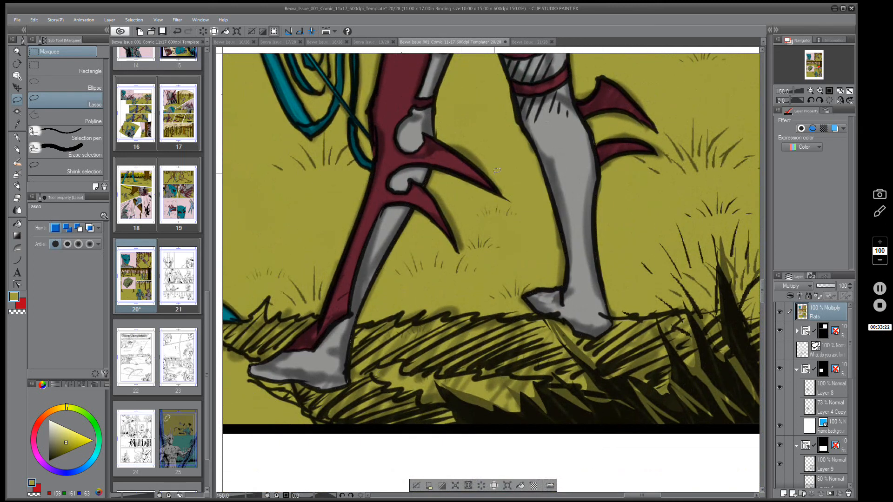
- Subtract the grey figures in the upper and bottom panels from the selection, keeping only the middle panel's shield rim segments
{"action": "scroll", "coordinate": [475, 177], "scroll_direction": "down", "scroll_amount": 2}
{"action": "scroll", "coordinate": [475, 177], "scroll_direction": "down", "scroll_amount": 4}
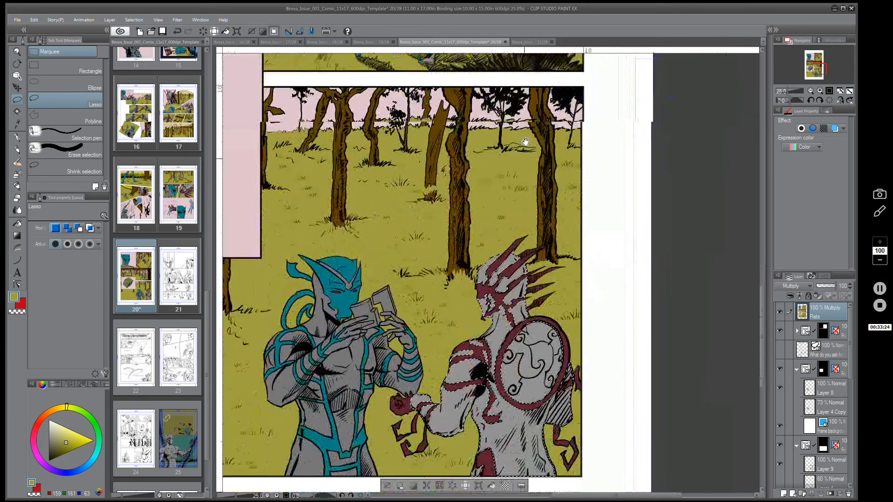
{"action": "scroll", "coordinate": [494, 313], "scroll_direction": "down", "scroll_amount": 1}
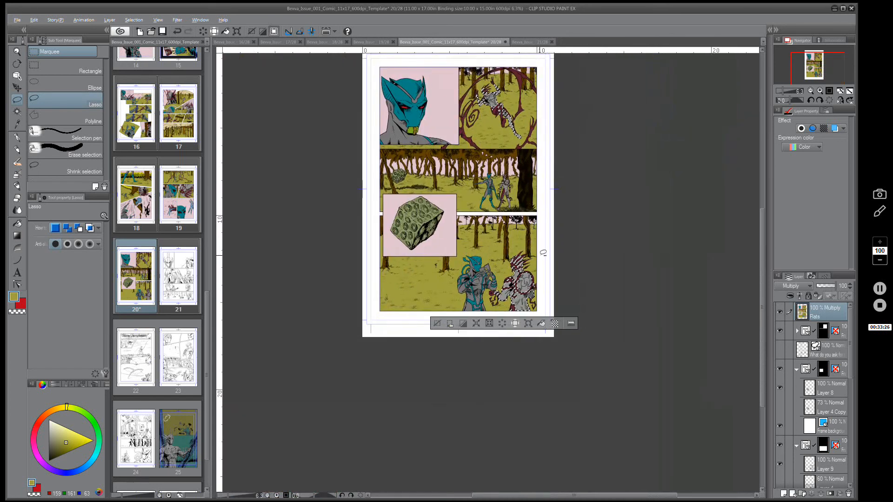
{"action": "scroll", "coordinate": [492, 279], "scroll_direction": "up", "scroll_amount": 1}
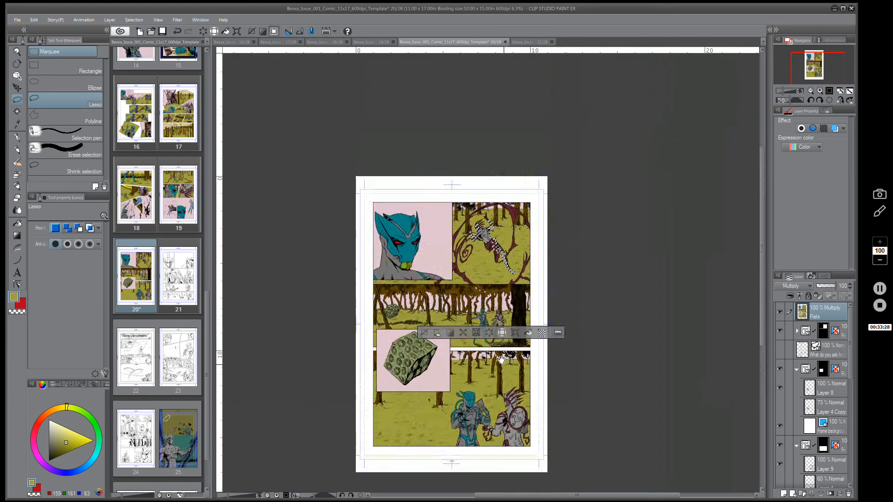
{"action": "scroll", "coordinate": [491, 239], "scroll_direction": "up", "scroll_amount": 1}
{"action": "mouse_move", "coordinate": [569, 237]}
{"action": "left_mouse_down"}
{"action": "mouse_move", "coordinate": [506, 160]}
{"action": "mouse_move", "coordinate": [459, 125]}
{"action": "mouse_move", "coordinate": [432, 124]}
{"action": "mouse_move", "coordinate": [371, 158]}
{"action": "mouse_move", "coordinate": [412, 330]}
{"action": "mouse_move", "coordinate": [574, 392]}
{"action": "mouse_move", "coordinate": [619, 263]}
{"action": "left_mouse_up"}
{"action": "left_click_drag", "start_coordinate": [614, 405], "coordinate": [581, 78]}
{"action": "scroll", "coordinate": [581, 78], "scroll_direction": "up", "scroll_amount": 1}
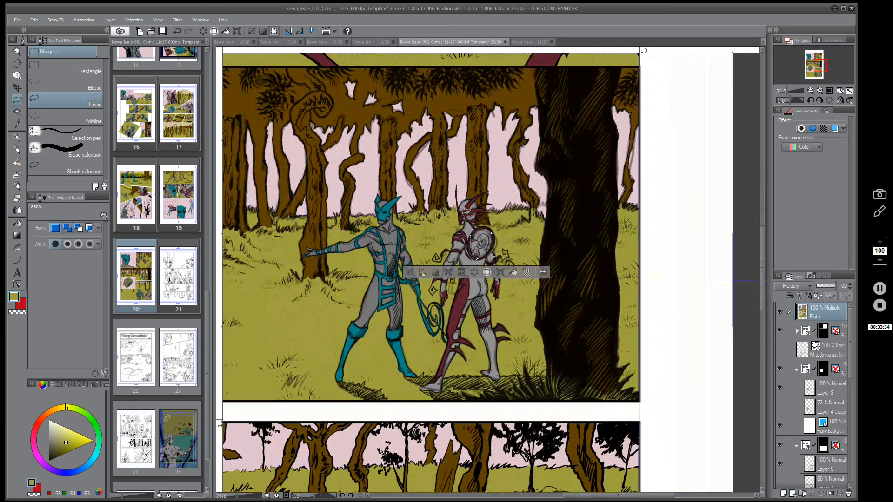
- Fill the selected shield rim segments in the middle panel with the olive yellow and clear the selection
{"action": "scroll", "coordinate": [479, 208], "scroll_direction": "up", "scroll_amount": 2}
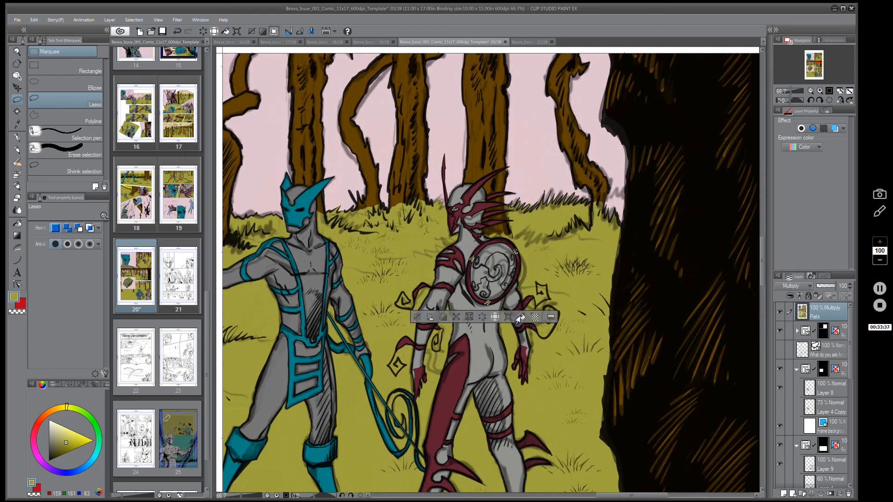
{"action": "left_click", "coordinate": [417, 317]}
{"action": "scroll", "coordinate": [273, 204], "scroll_direction": "down", "scroll_amount": 1}
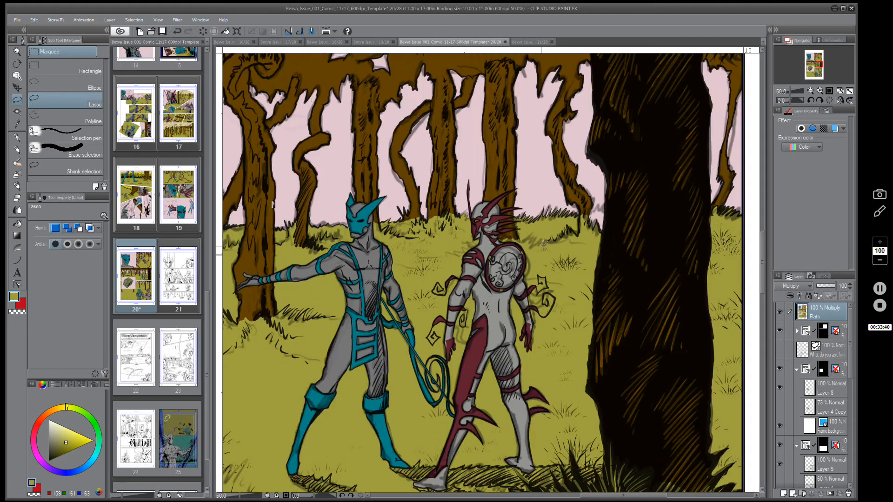
- Fit the whole of page 20 in view and save it
{"action": "scroll", "coordinate": [273, 204], "scroll_direction": "down", "scroll_amount": 5}
{"action": "left_click_drag", "start_coordinate": [558, 219], "coordinate": [520, 186]}
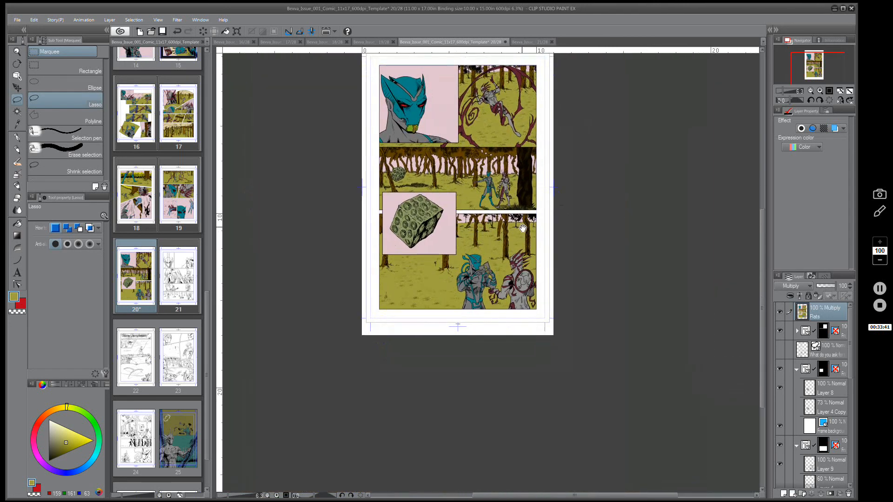
{"action": "scroll", "coordinate": [479, 175], "scroll_direction": "up", "scroll_amount": 2}
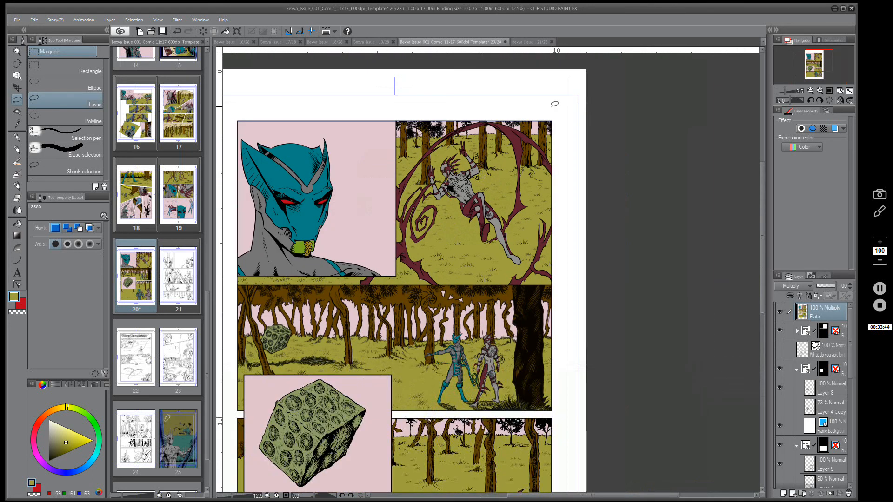
{"action": "key", "text": "ctrl+0"}
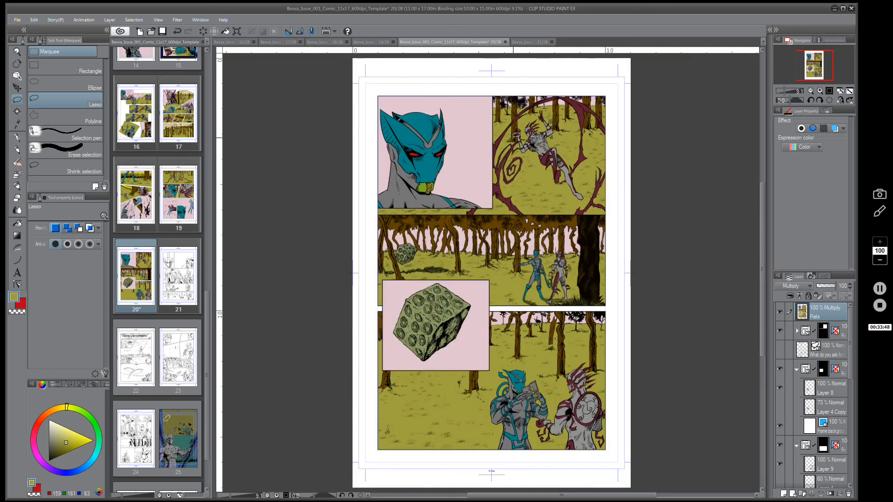
{"action": "left_click", "coordinate": [163, 32]}
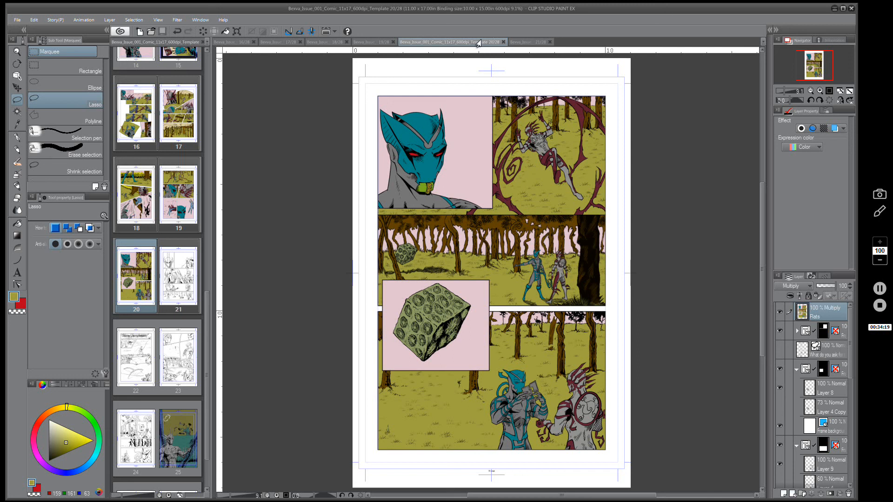
- Open page 21 of the comic for colouring
{"action": "left_click_drag", "start_coordinate": [527, 275], "coordinate": [448, 278]}
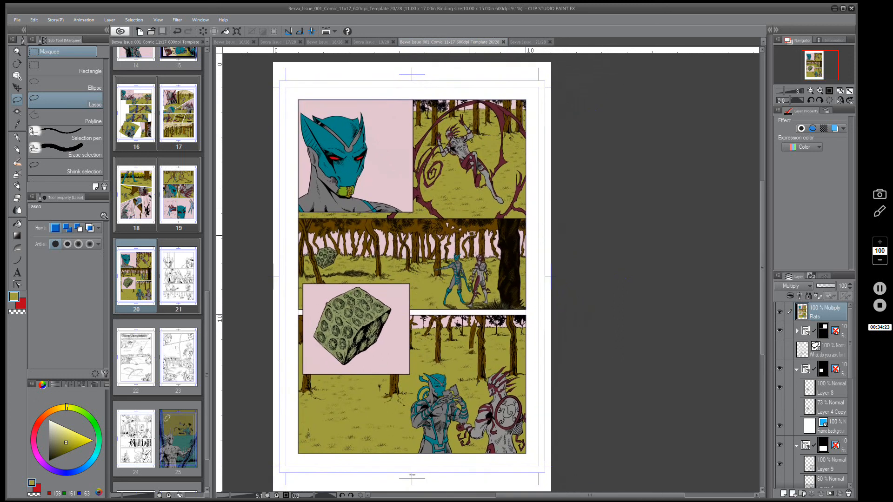
{"action": "left_click_drag", "start_coordinate": [471, 234], "coordinate": [512, 231]}
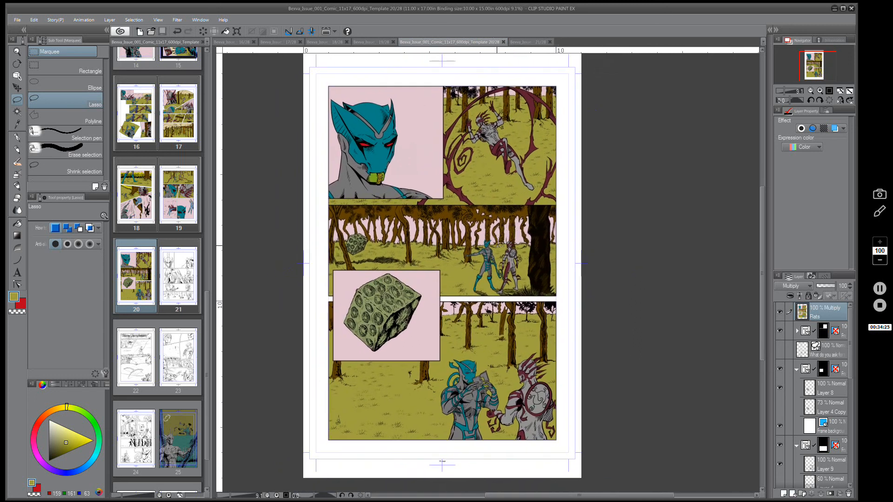
{"action": "scroll", "coordinate": [499, 244], "scroll_direction": "up", "scroll_amount": 2}
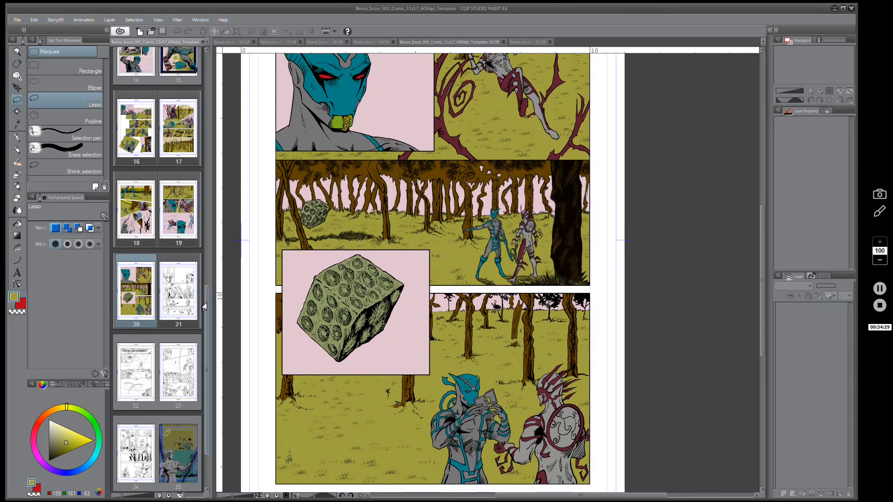
{"action": "scroll", "coordinate": [203, 305], "scroll_direction": "up", "scroll_amount": 1}
{"action": "left_click", "coordinate": [177, 301]}
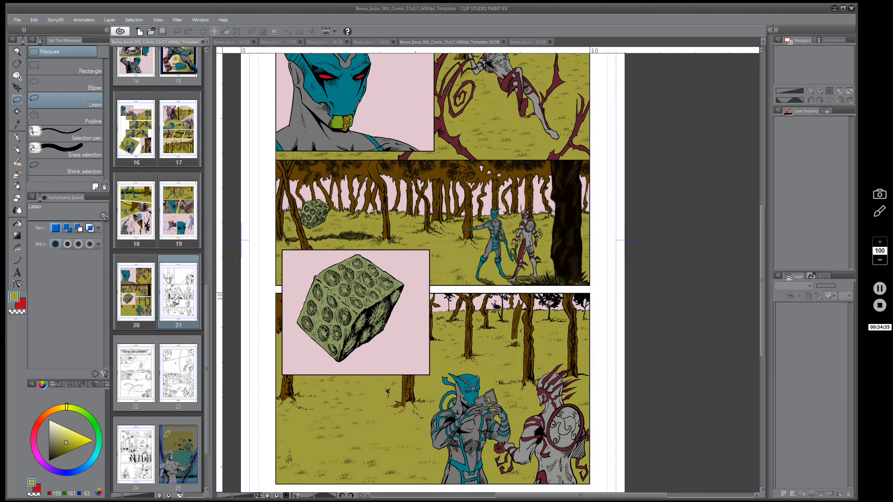
{"action": "left_click", "coordinate": [177, 301]}
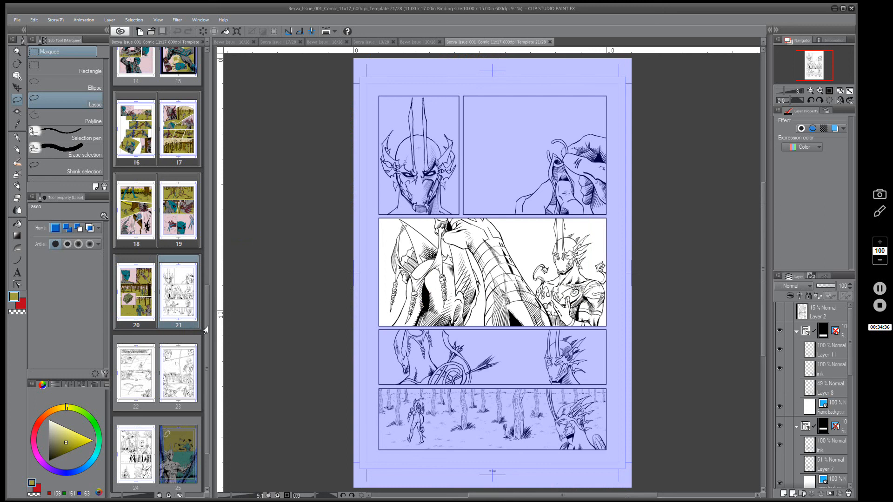
- Set the drawing colour to white (RGB 255, 255, 255)
{"action": "left_click_drag", "start_coordinate": [207, 329], "coordinate": [209, 349]}
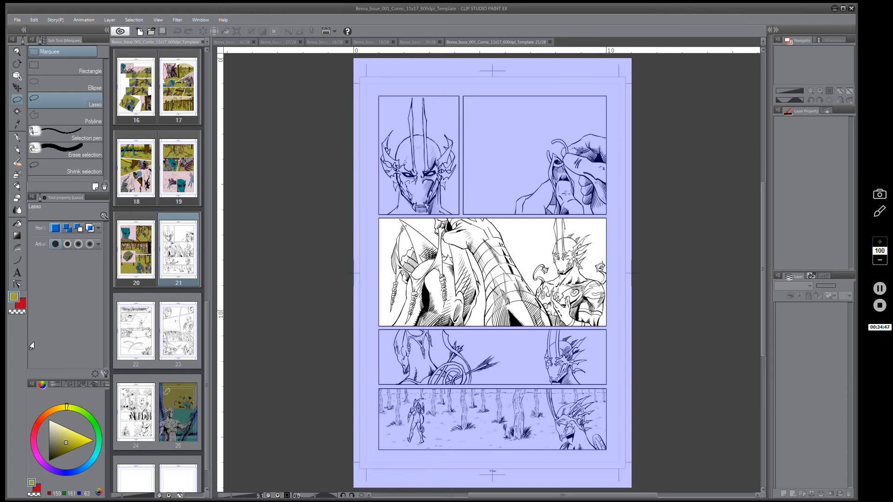
{"action": "left_click", "coordinate": [51, 425]}
{"action": "left_click_drag", "start_coordinate": [51, 426], "coordinate": [49, 419]}
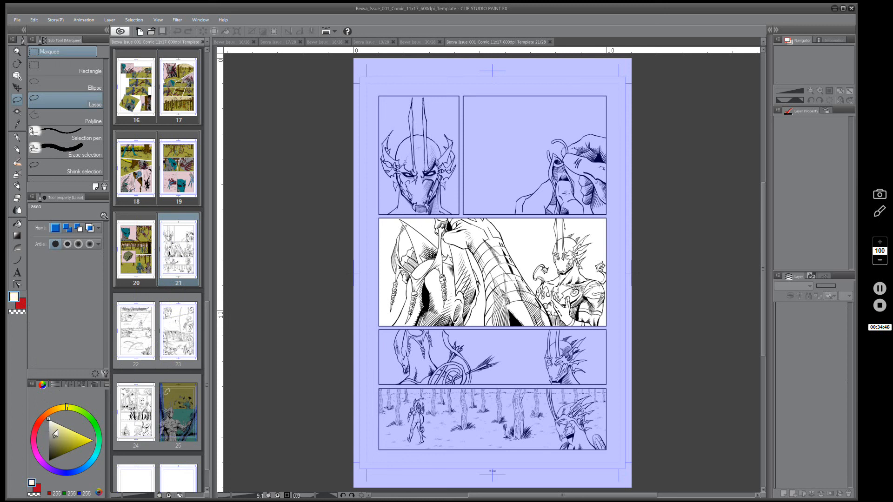